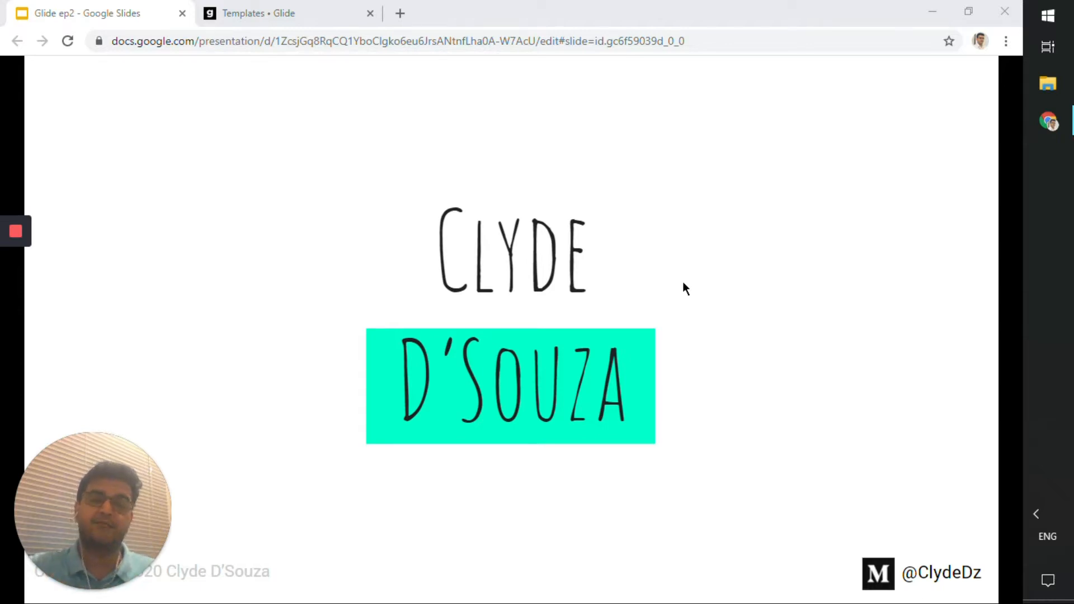
{"action": "key", "text": "Right"}
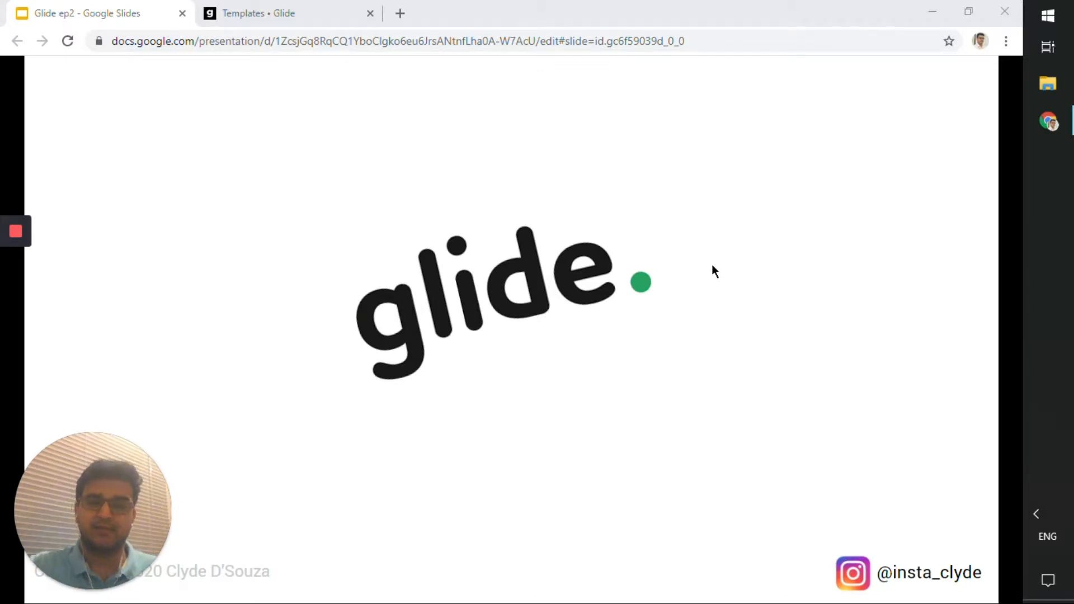
{"action": "key", "text": "Right"}
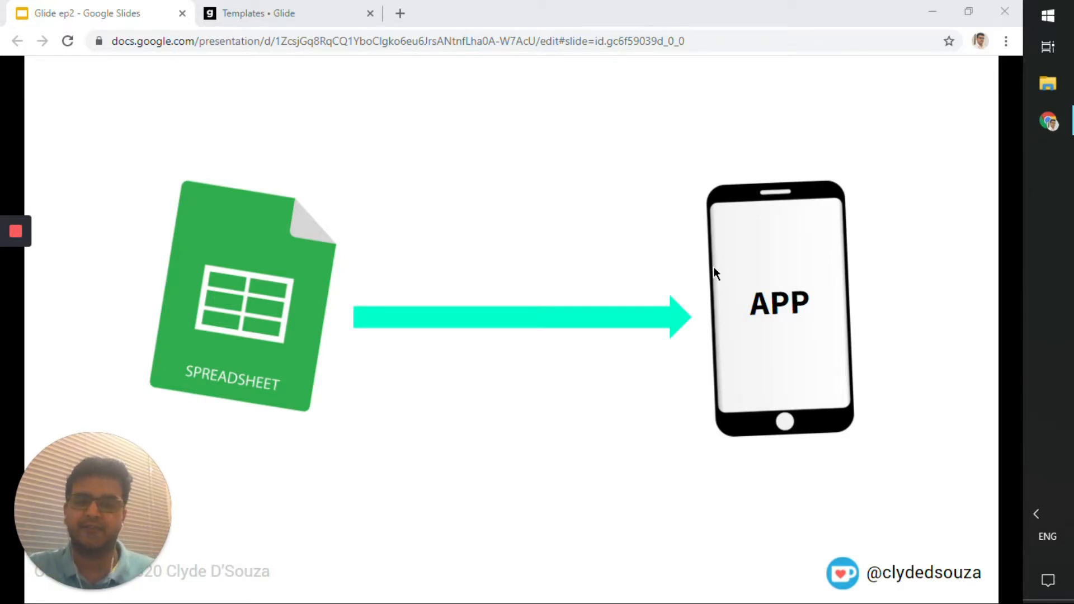
{"action": "key", "text": "Right"}
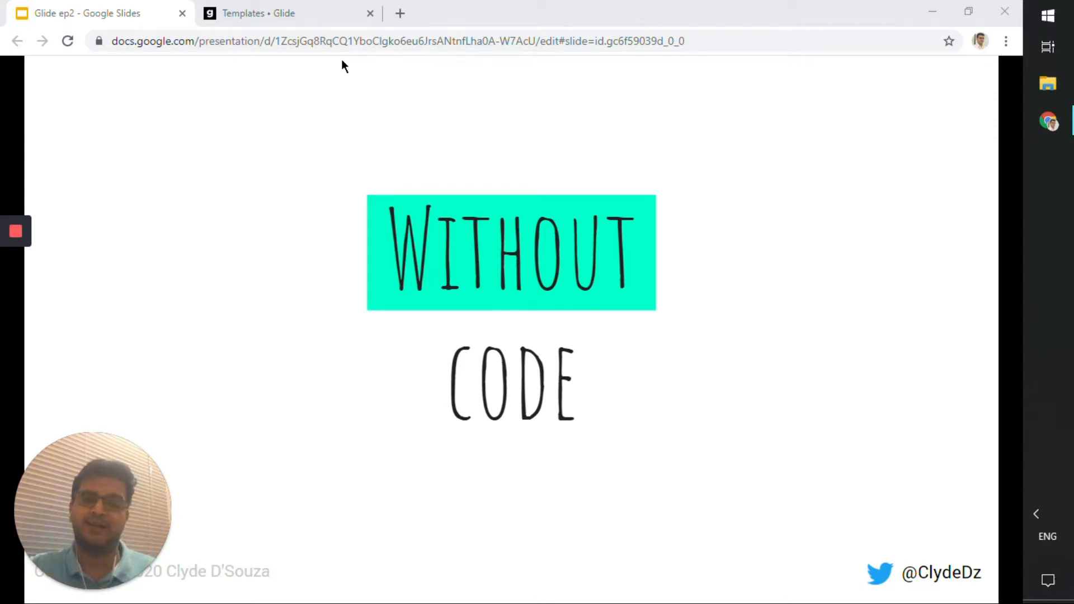
Search the Glide templates for "tip cal" and open the Tip Calculator template.
{"action": "left_click", "coordinate": [305, 24]}
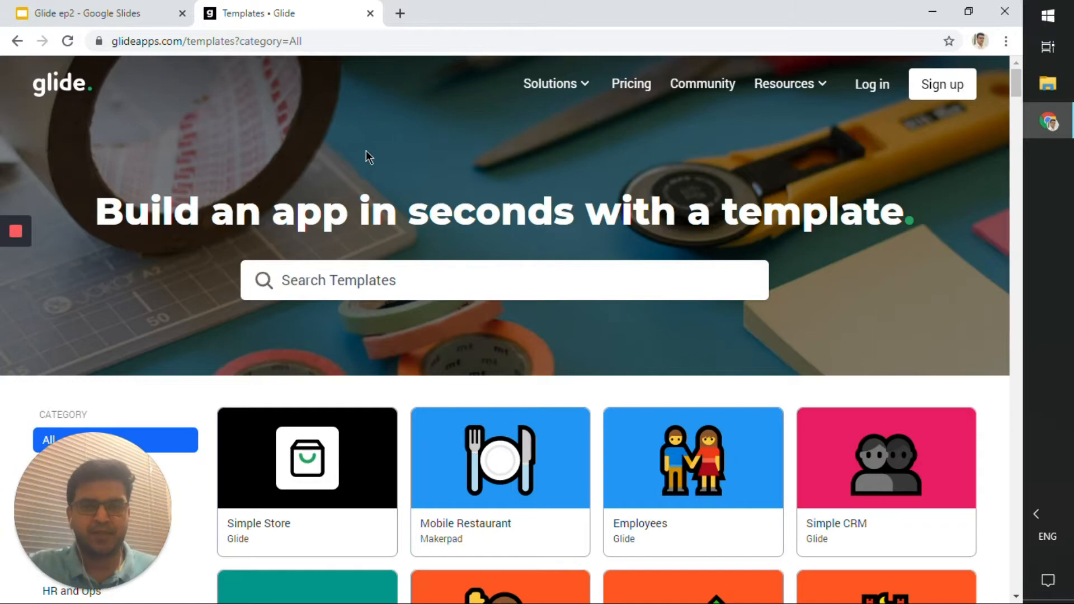
{"action": "scroll", "coordinate": [493, 408], "scroll_direction": "down", "scroll_amount": 4}
{"action": "scroll", "coordinate": [512, 423], "scroll_direction": "up", "scroll_amount": 4}
{"action": "left_click", "coordinate": [504, 276]}
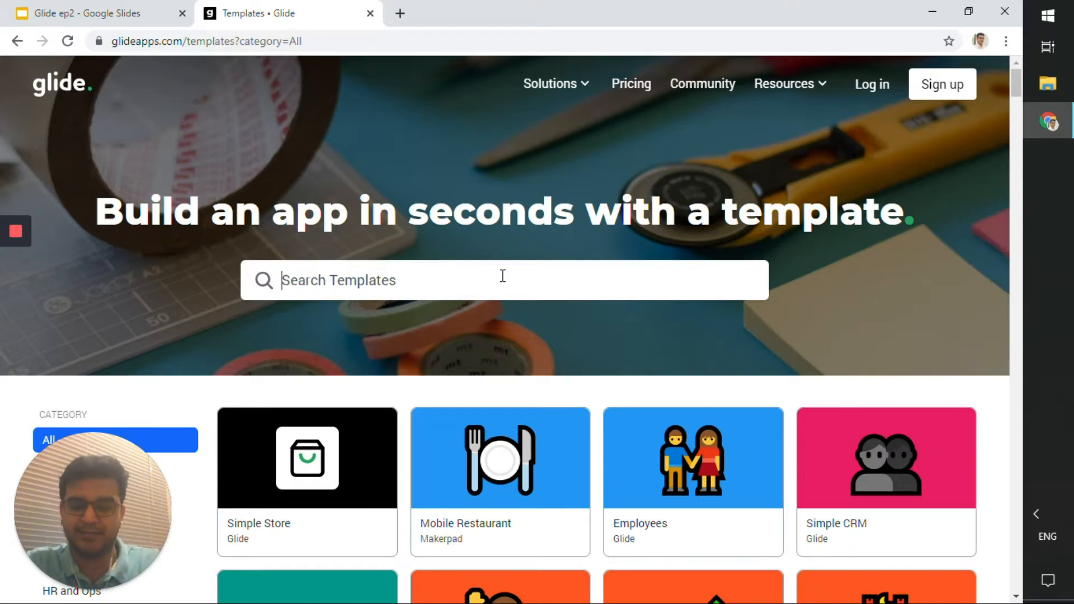
{"action": "type", "text": "tip cal"}
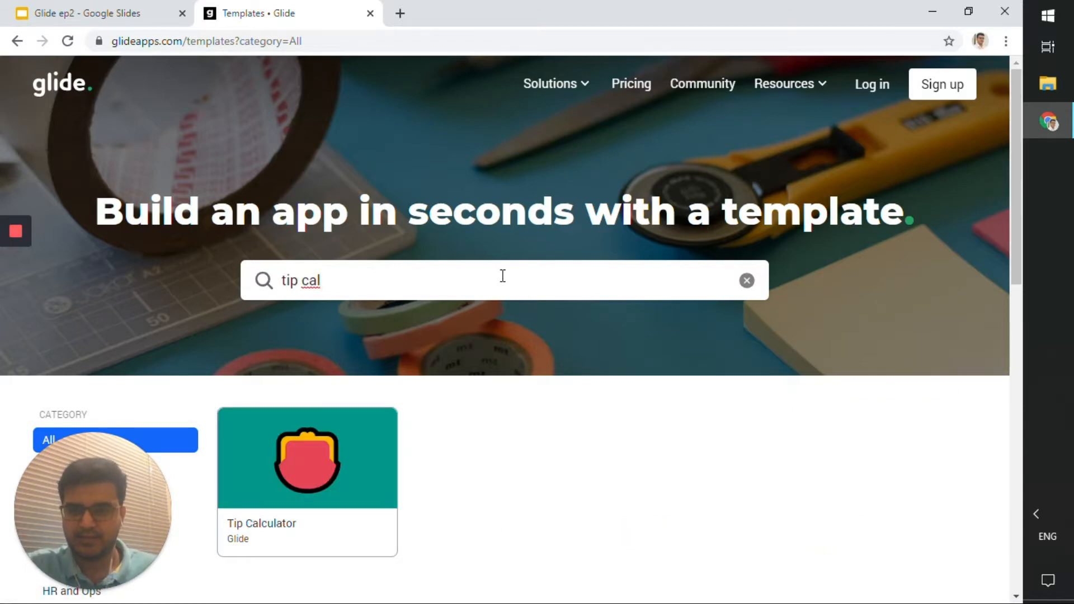
{"action": "scroll", "coordinate": [481, 299], "scroll_direction": "down", "scroll_amount": 4}
{"action": "left_click", "coordinate": [363, 234]}
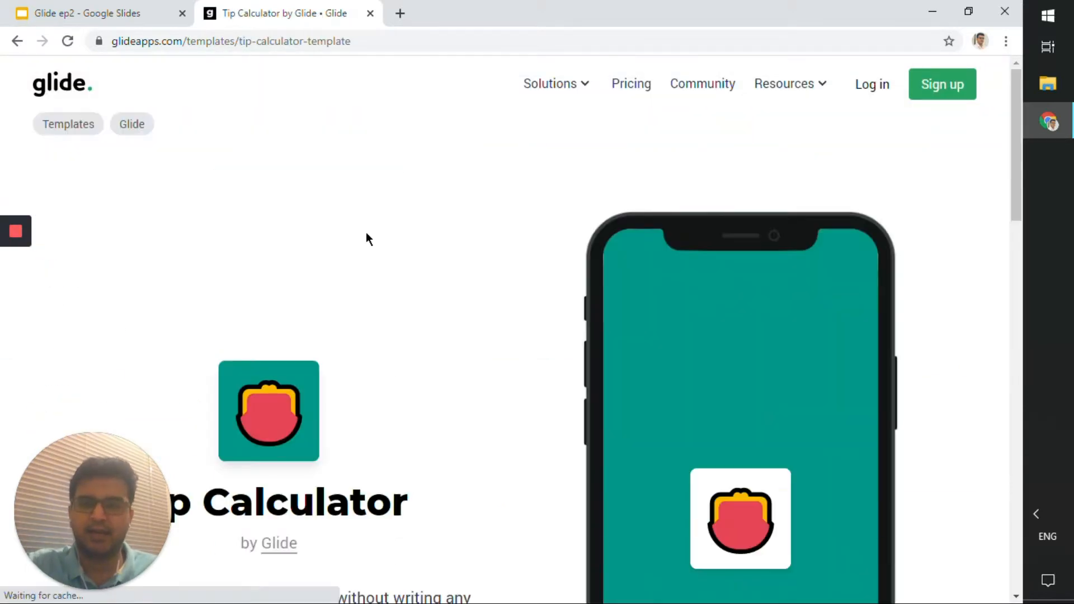
Open the Tip Calculator template's live preview app from its page.
{"action": "scroll", "coordinate": [422, 291], "scroll_direction": "down", "scroll_amount": 4}
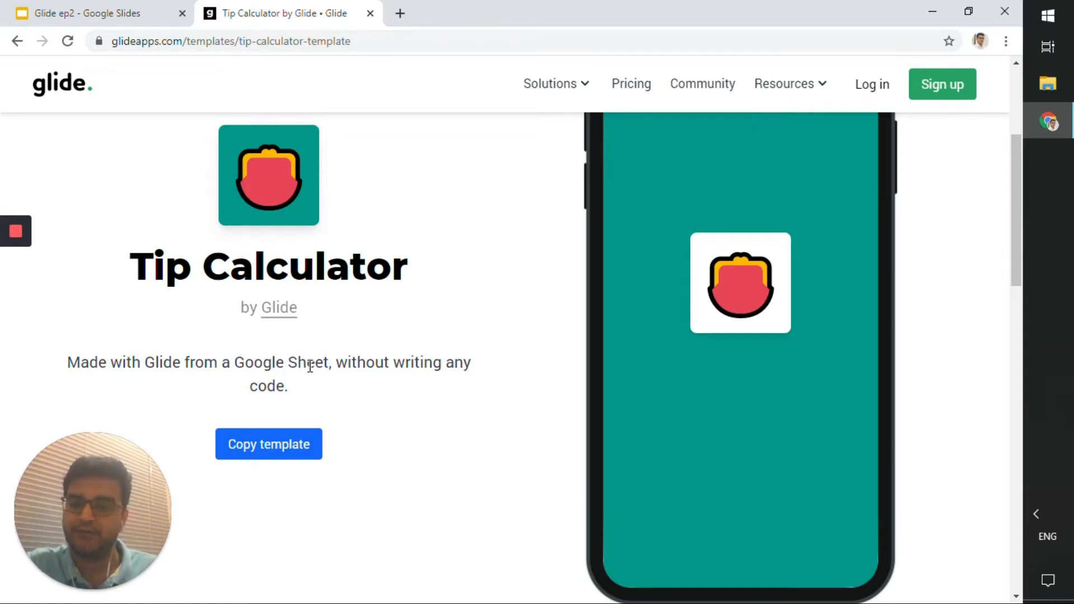
{"action": "scroll", "coordinate": [310, 367], "scroll_direction": "down", "scroll_amount": 2}
{"action": "scroll", "coordinate": [310, 370], "scroll_direction": "up", "scroll_amount": 2}
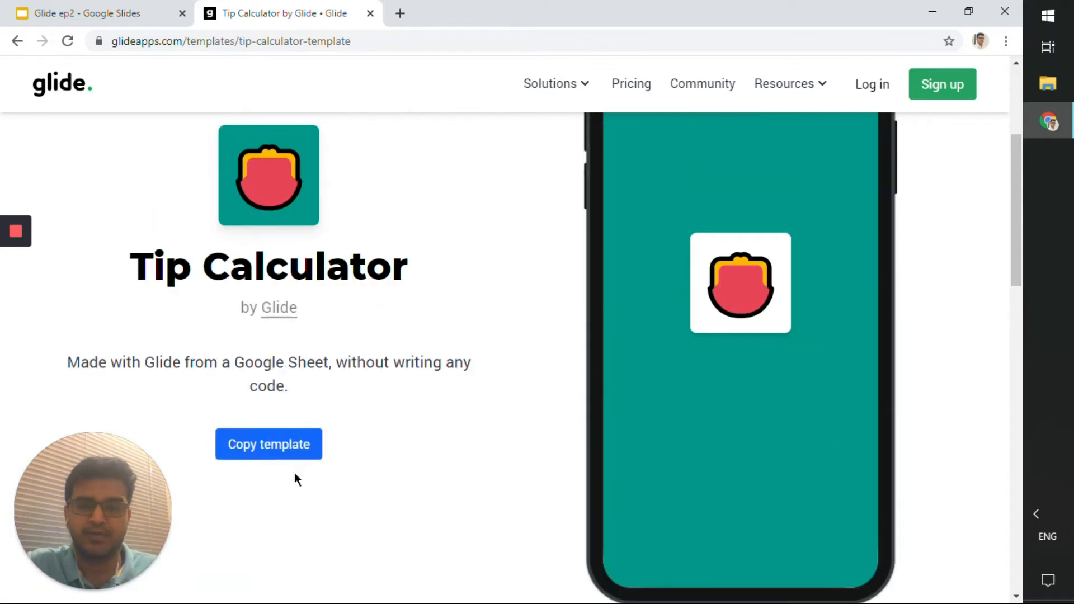
{"action": "left_click", "coordinate": [295, 454]}
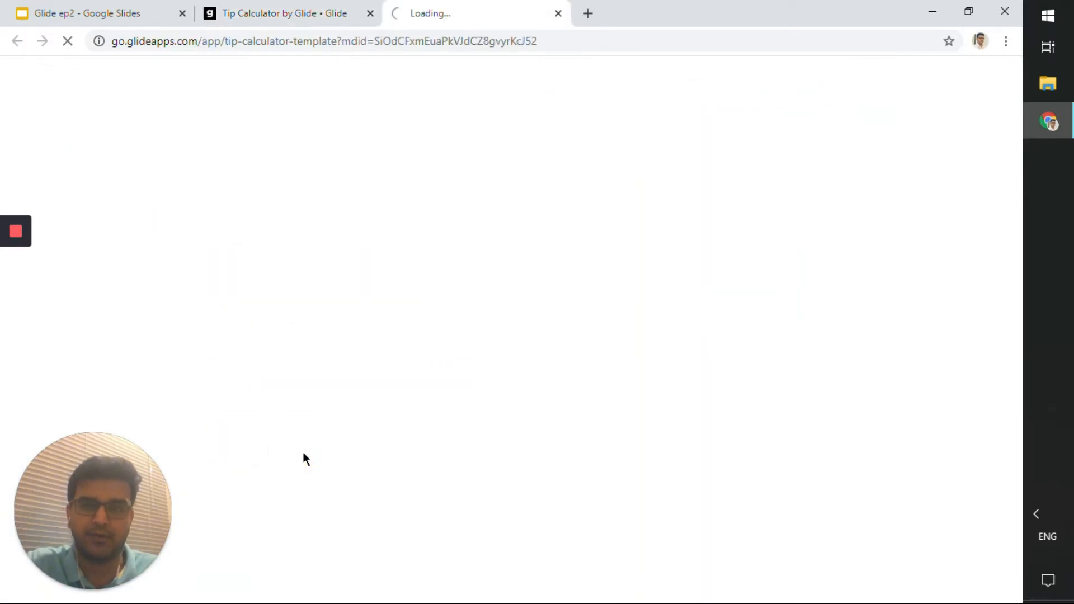
{"action": "middle_click", "coordinate": [335, 18]}
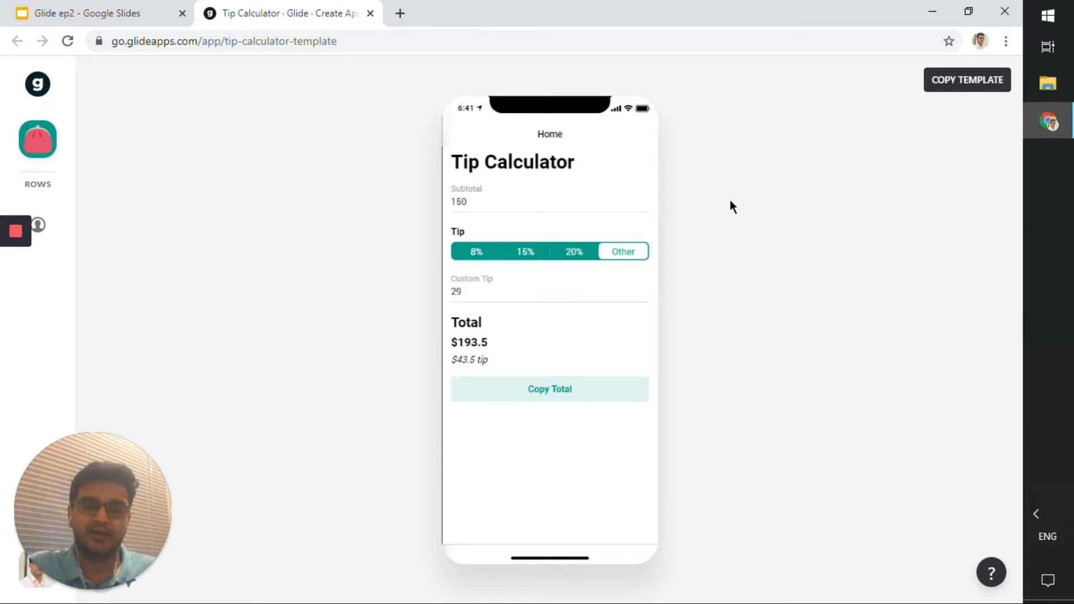
Set the subtotal to 200 in the preview app.
{"action": "left_click", "coordinate": [551, 198]}
{"action": "left_click_drag", "start_coordinate": [549, 199], "coordinate": [444, 213]}
{"action": "type", "text": "200"}
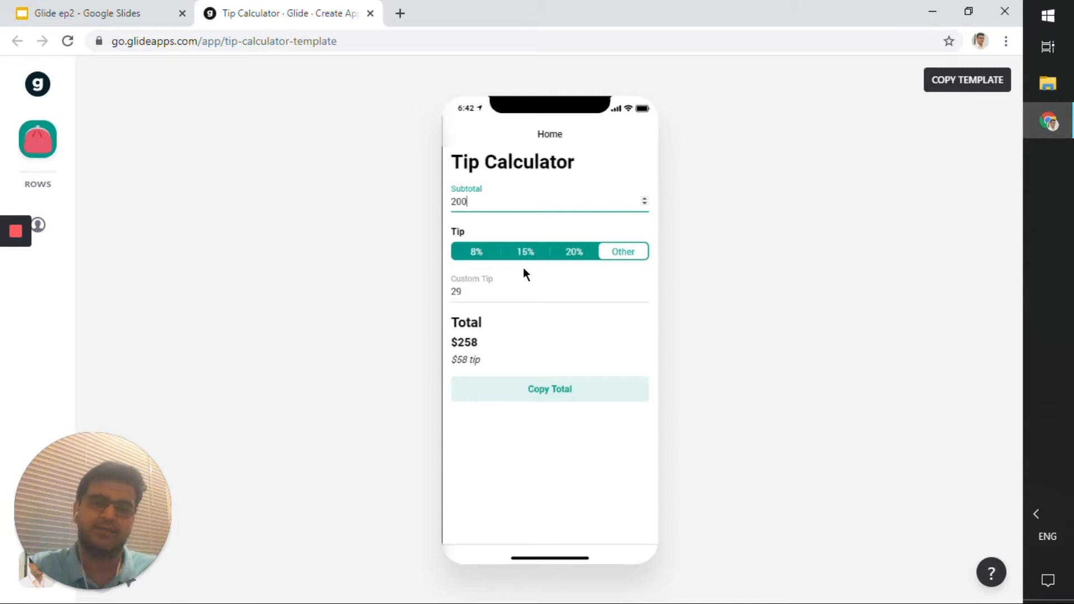
Try the 8%, 20% and 15% tip options, ending on Other.
{"action": "left_click", "coordinate": [485, 254]}
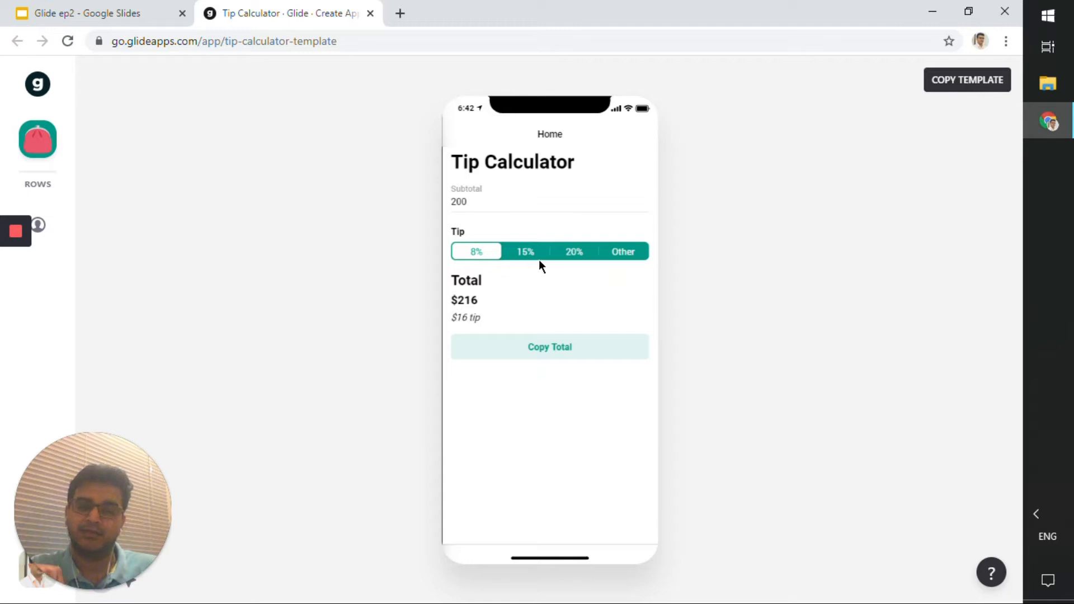
{"action": "left_click", "coordinate": [568, 252]}
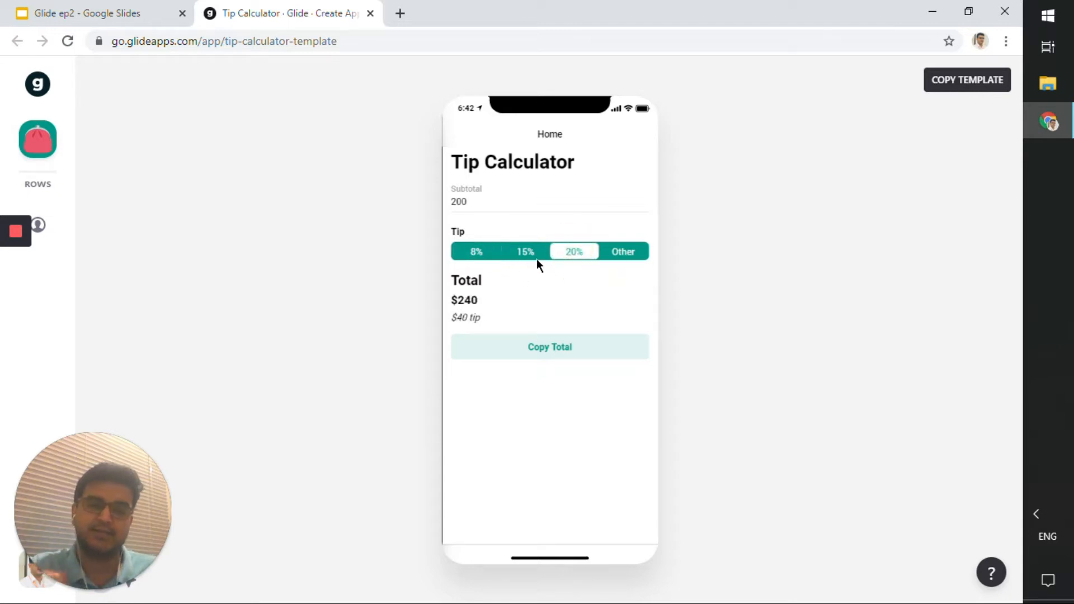
{"action": "left_click", "coordinate": [535, 252]}
{"action": "left_click", "coordinate": [570, 252]}
{"action": "left_click", "coordinate": [610, 260]}
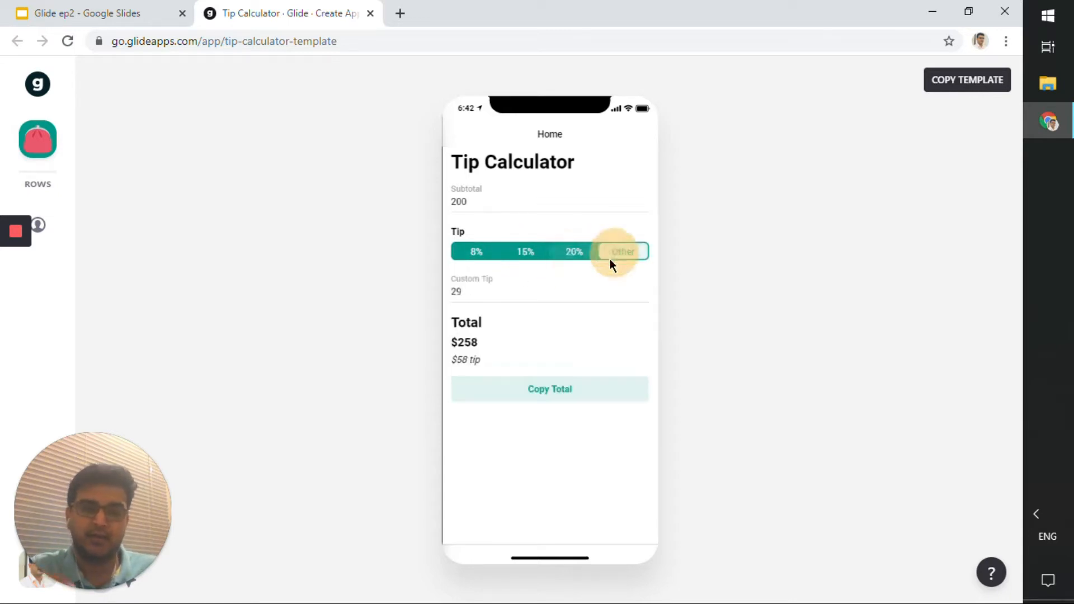
Enter a custom tip of 10 in the preview app.
{"action": "double_click", "coordinate": [470, 292]}
{"action": "type", "text": "10"}
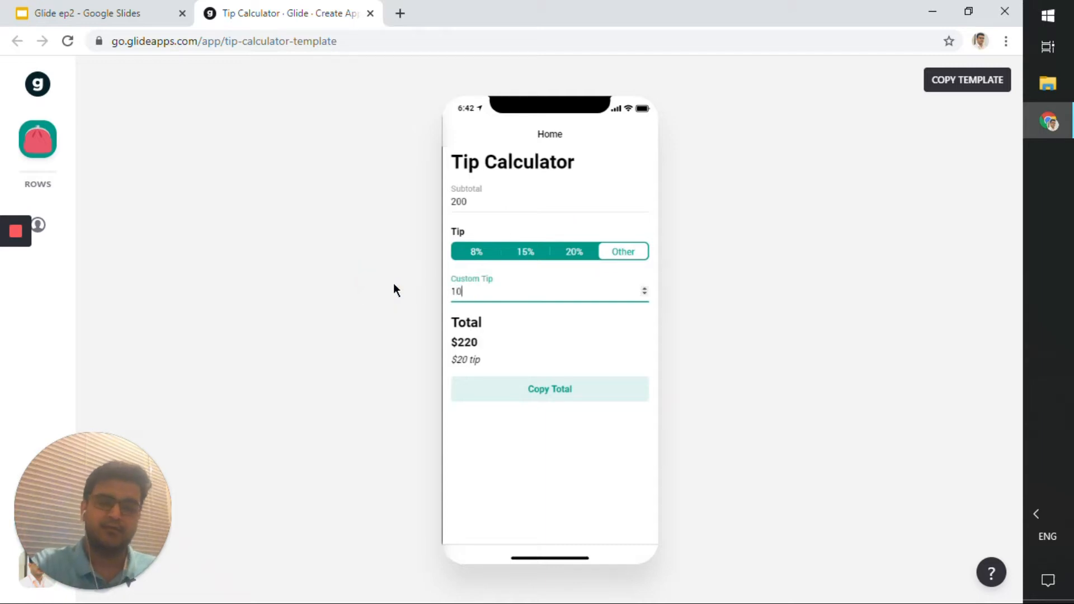
{"action": "left_click", "coordinate": [593, 331]}
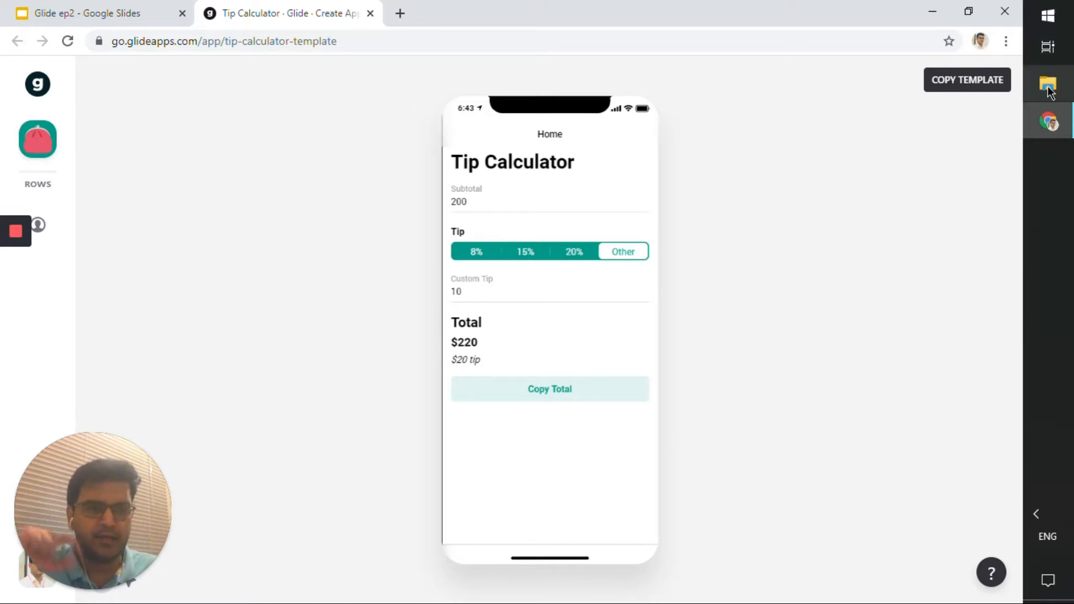
Copy the template into an editable app and view its linked Google Sheet.
{"action": "left_click", "coordinate": [960, 86]}
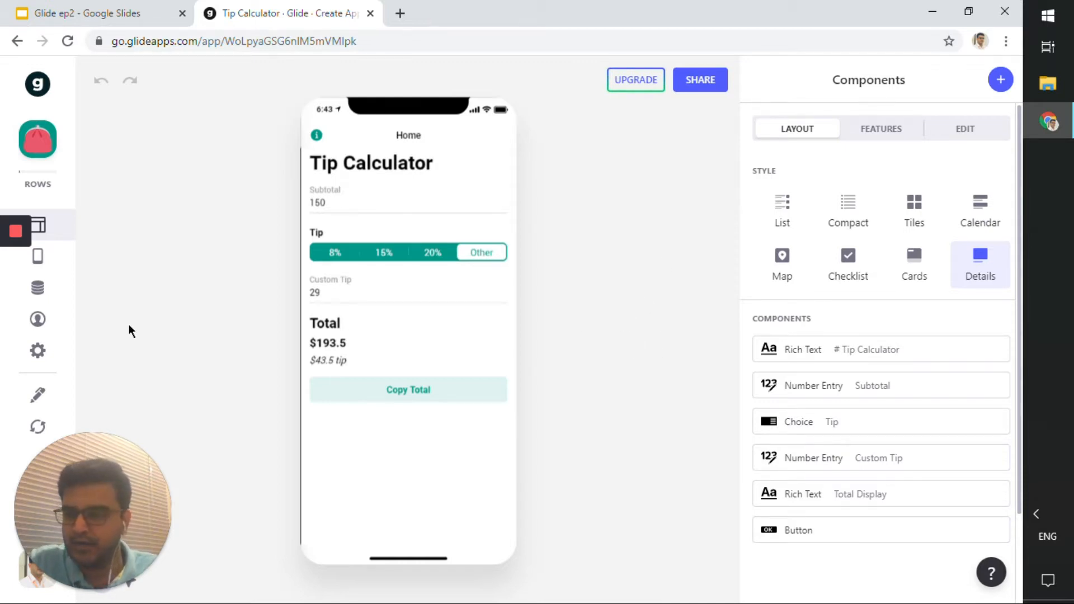
{"action": "left_click", "coordinate": [39, 393]}
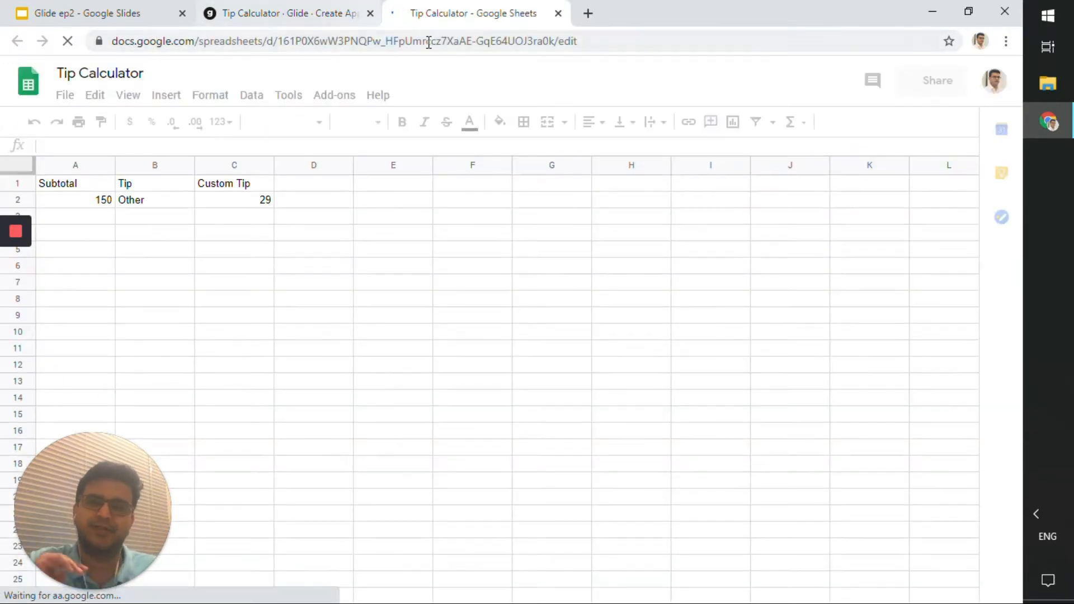
{"action": "left_click", "coordinate": [310, 15]}
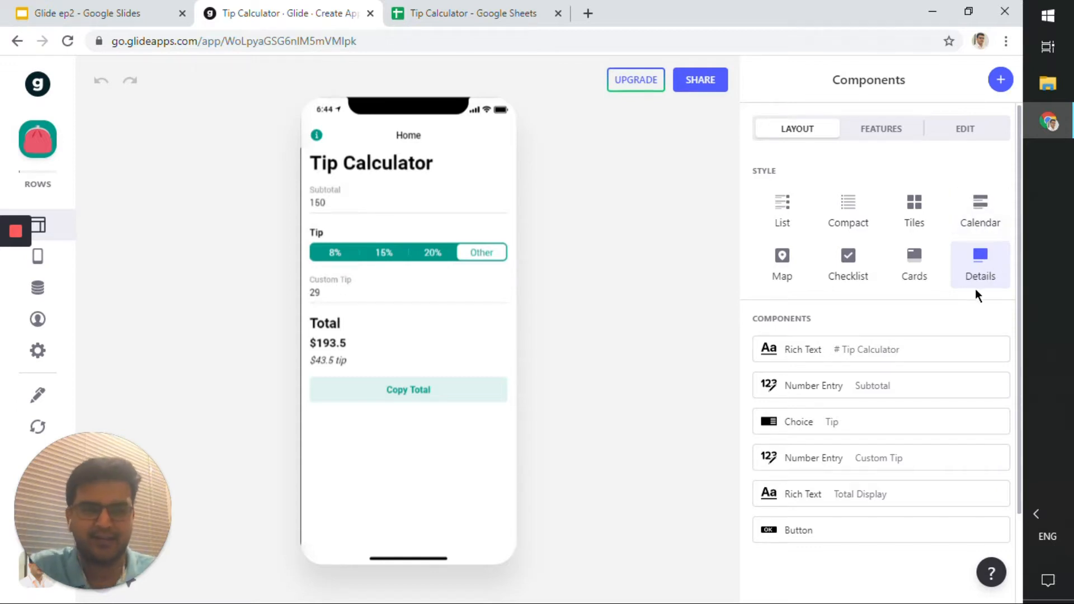
Inspect the data text of the Rich Text title component.
{"action": "scroll", "coordinate": [856, 211], "scroll_direction": "down", "scroll_amount": 2}
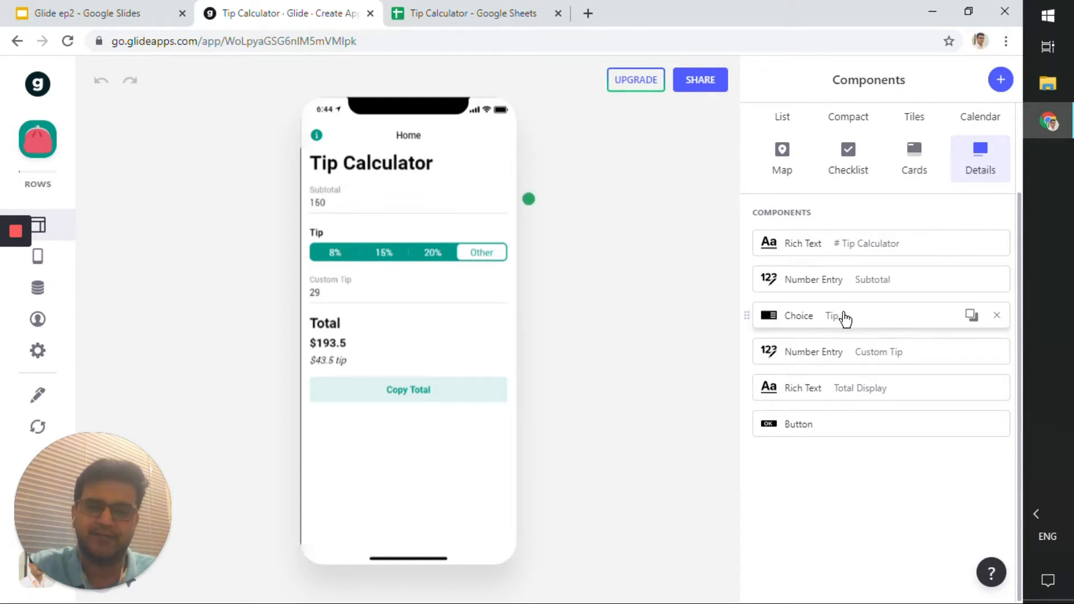
{"action": "left_click", "coordinate": [827, 249]}
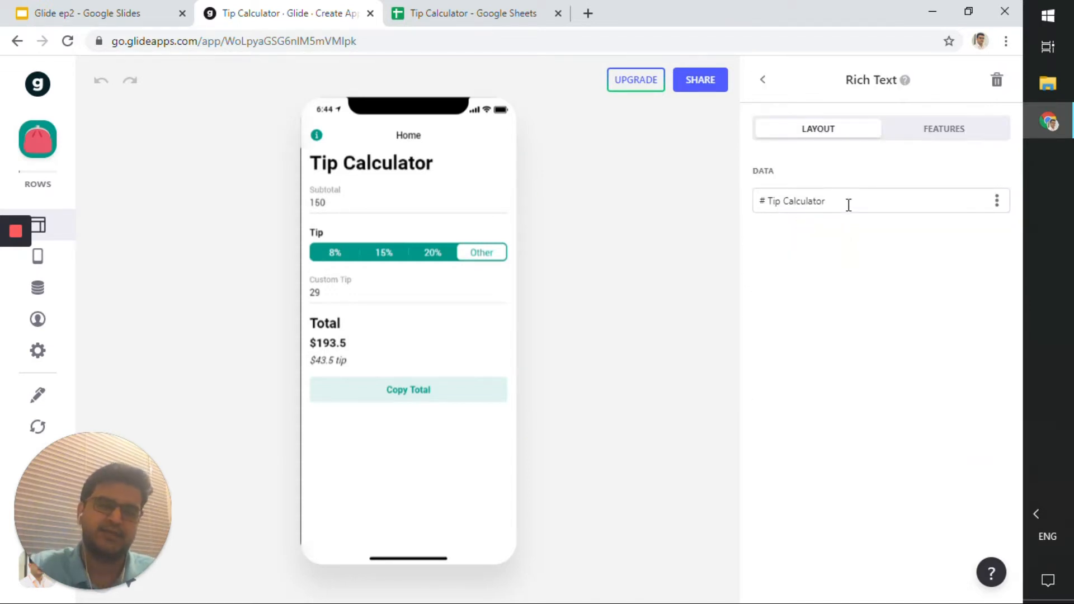
{"action": "left_click_drag", "start_coordinate": [846, 204], "coordinate": [685, 205]}
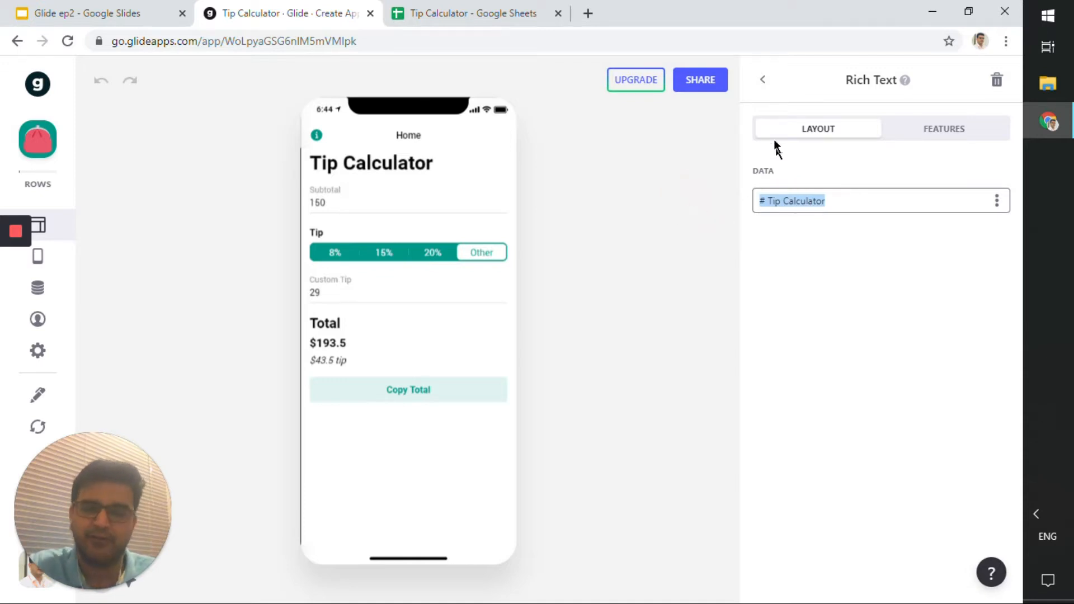
{"action": "left_click", "coordinate": [761, 82]}
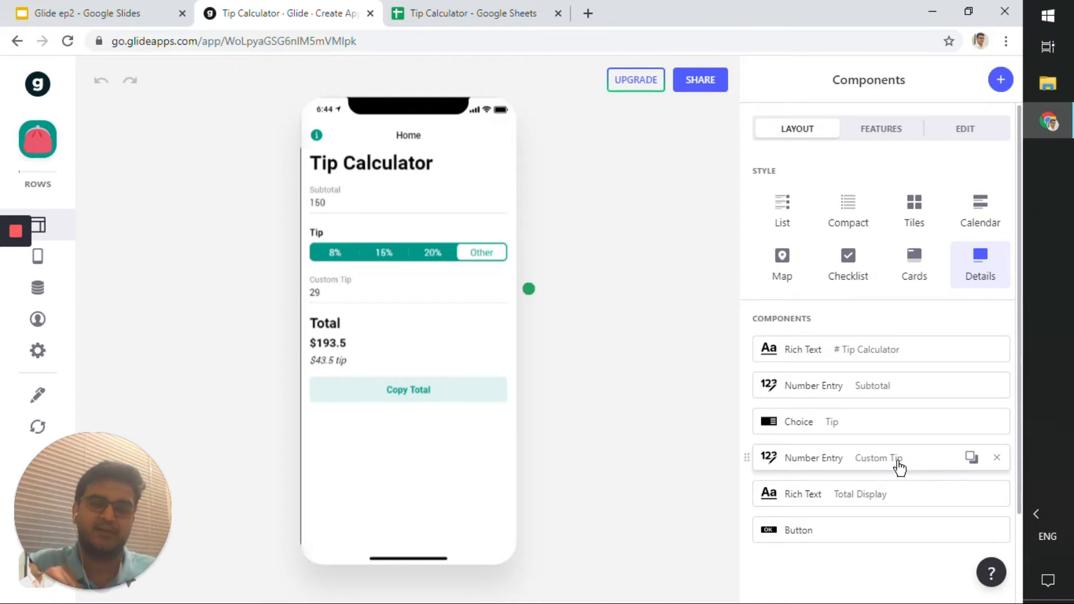
{"action": "left_click", "coordinate": [858, 358]}
{"action": "left_click_drag", "start_coordinate": [829, 202], "coordinate": [752, 202]}
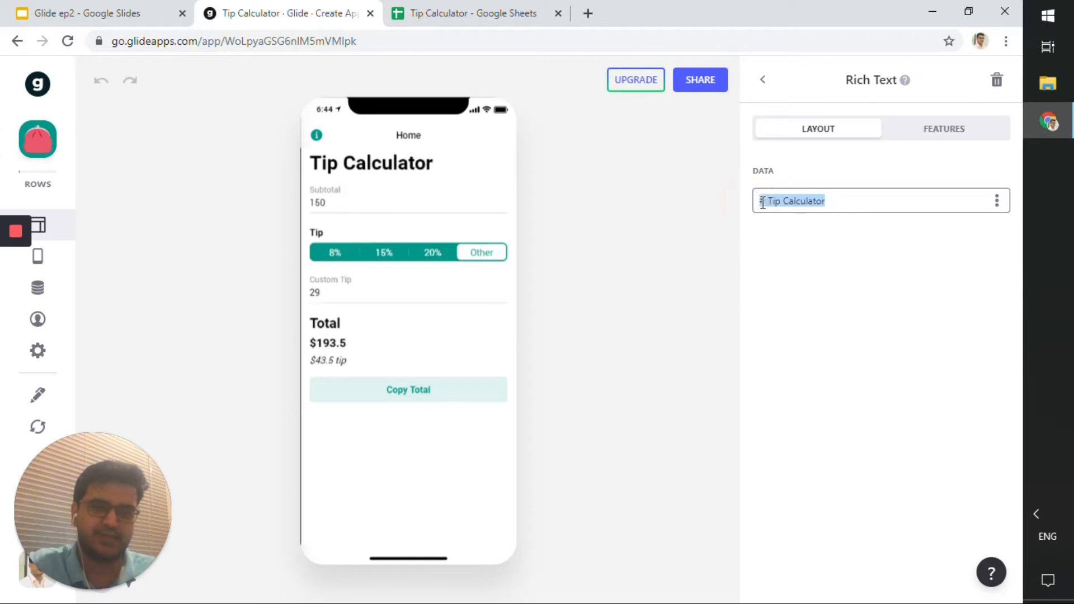
{"action": "left_click", "coordinate": [768, 203]}
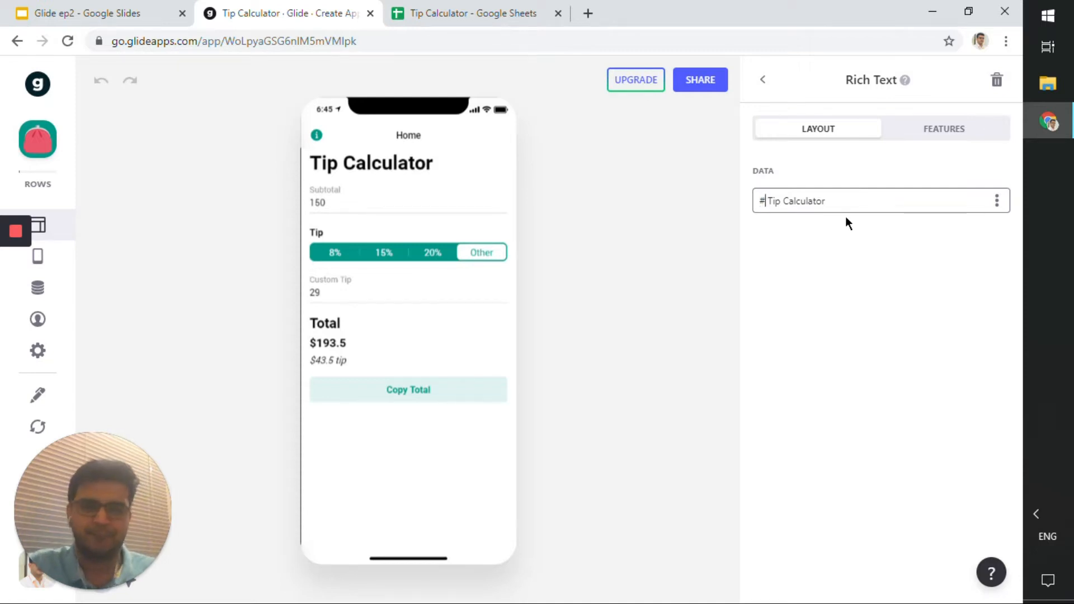
{"action": "left_click", "coordinate": [764, 80]}
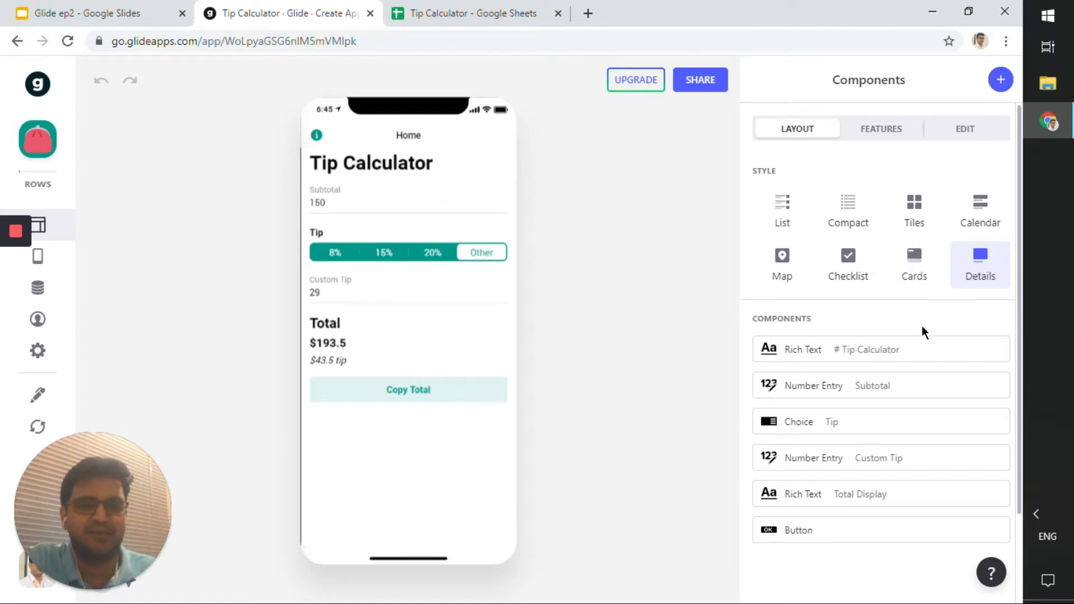
Inspect the Subtotal number entry component's settings and its column choices.
{"action": "scroll", "coordinate": [922, 328], "scroll_direction": "down", "scroll_amount": 2}
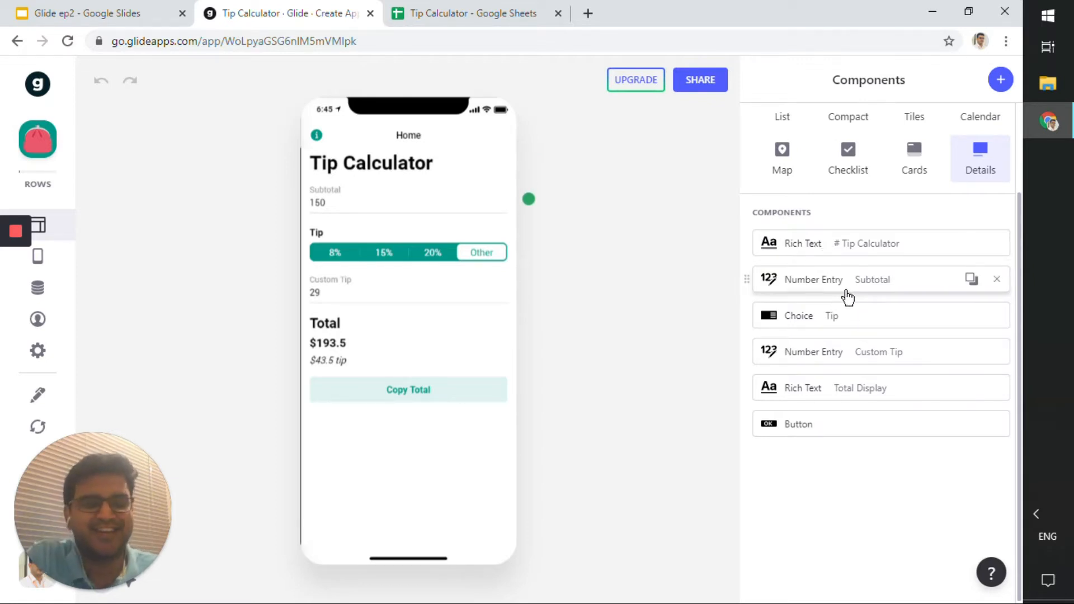
{"action": "left_click", "coordinate": [849, 290]}
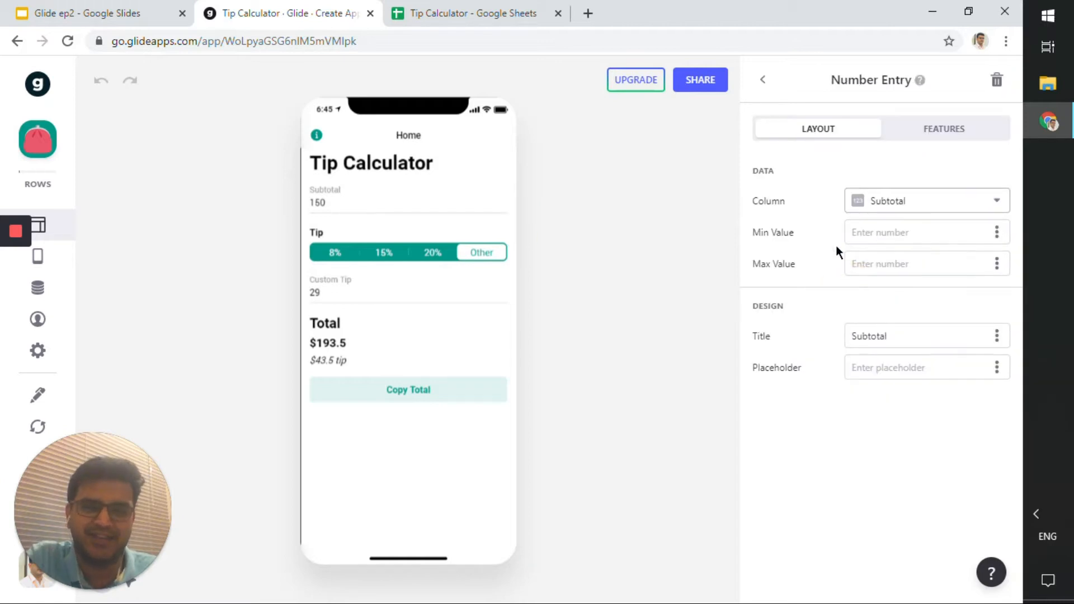
{"action": "left_click", "coordinate": [763, 84]}
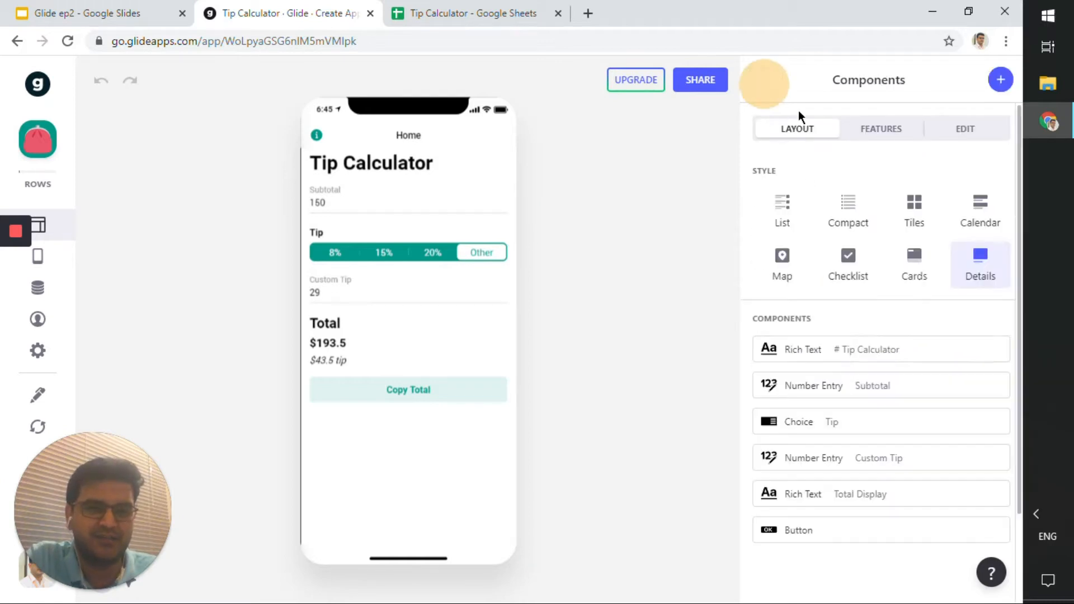
{"action": "left_click", "coordinate": [857, 381]}
{"action": "left_click", "coordinate": [924, 205]}
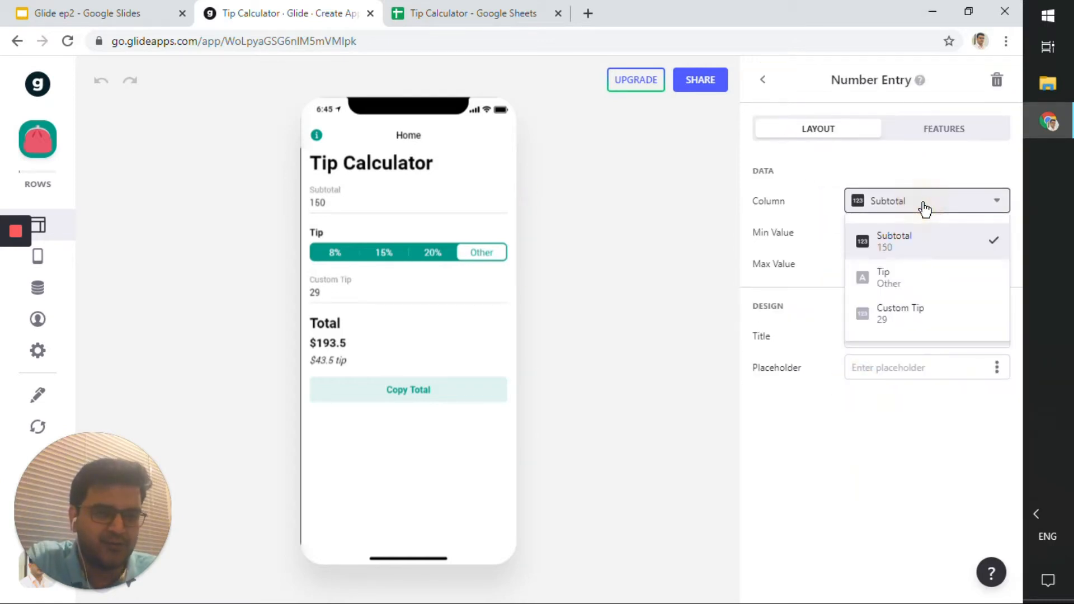
{"action": "left_click", "coordinate": [738, 82]}
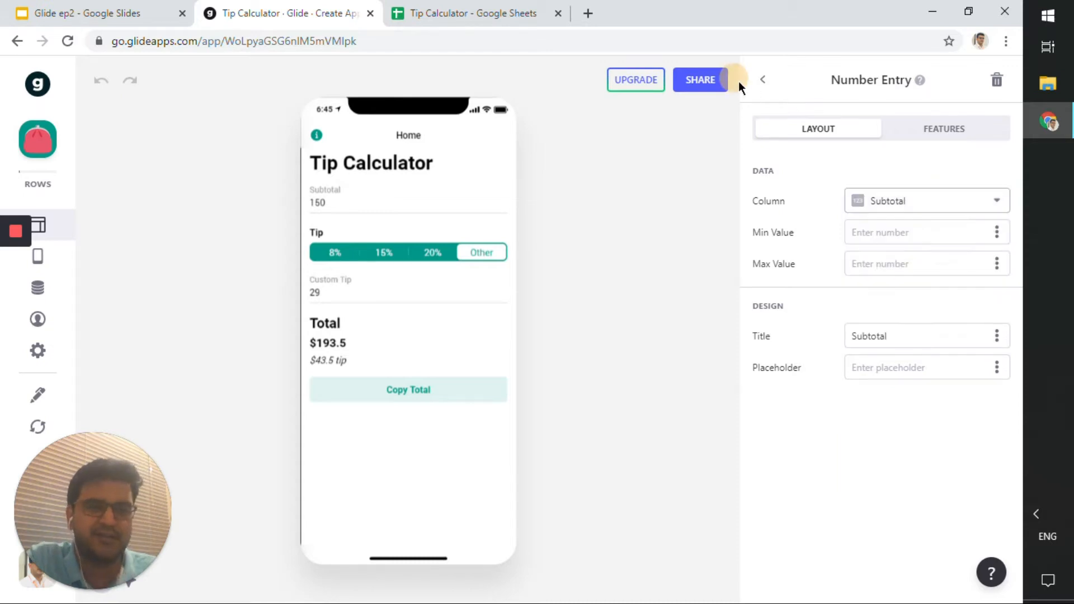
{"action": "left_click", "coordinate": [759, 91]}
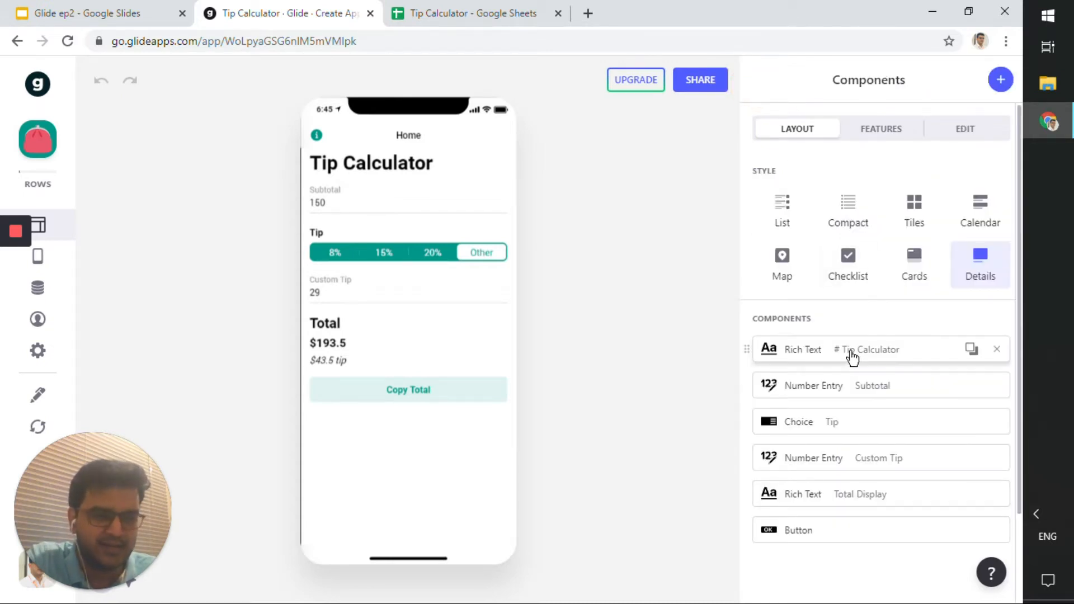
Open the settings of the Tip choice component.
{"action": "scroll", "coordinate": [849, 347], "scroll_direction": "down", "scroll_amount": 2}
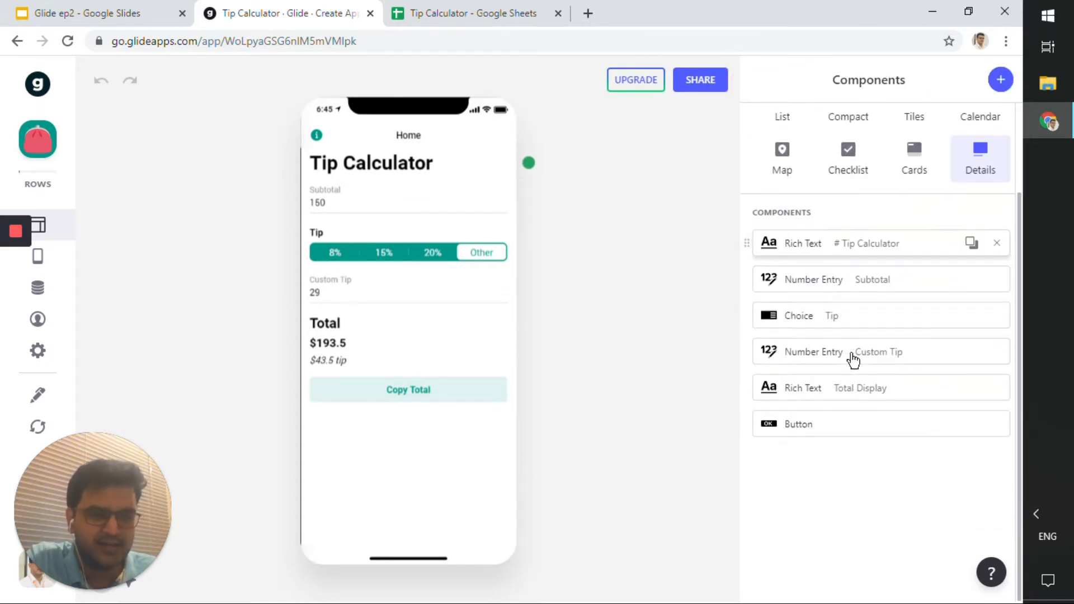
{"action": "left_click", "coordinate": [825, 323]}
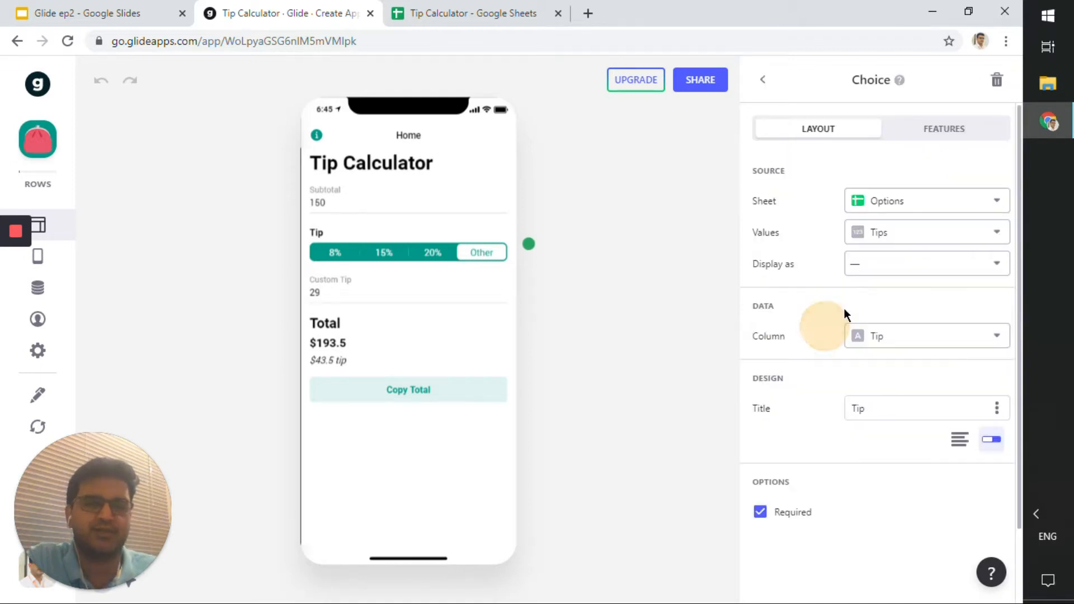
Open the Choice component's source sheet list and inspect the Home sheet's Tip and Custom Tip columns in the spreadsheet.
{"action": "left_click", "coordinate": [889, 211]}
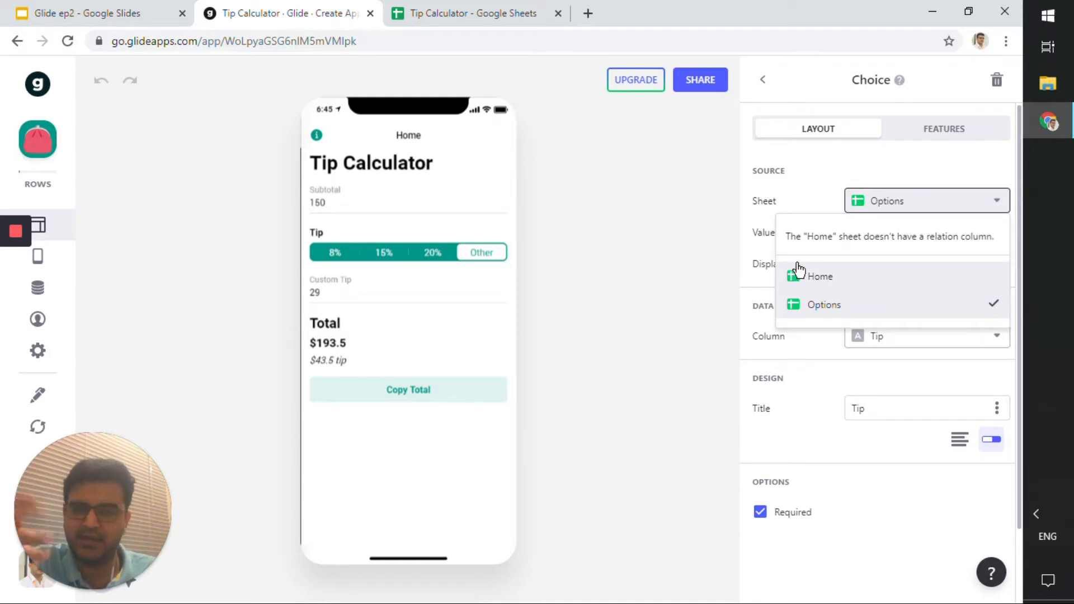
{"action": "left_click", "coordinate": [514, 19]}
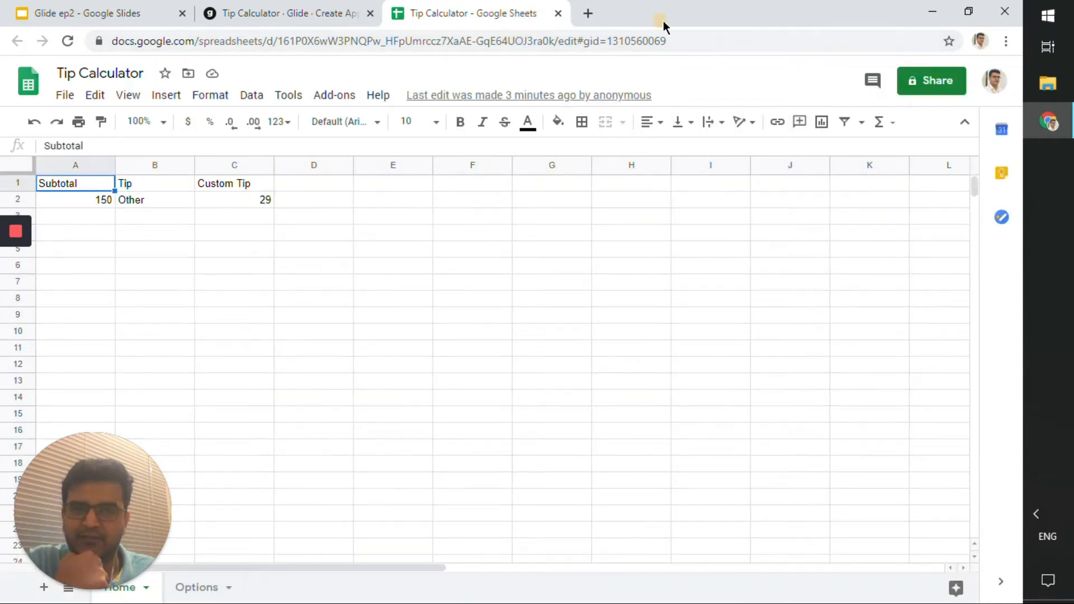
{"action": "left_click_drag", "start_coordinate": [662, 23], "coordinate": [761, 53]}
{"action": "scroll", "coordinate": [653, 257], "scroll_direction": "down", "scroll_amount": 6}
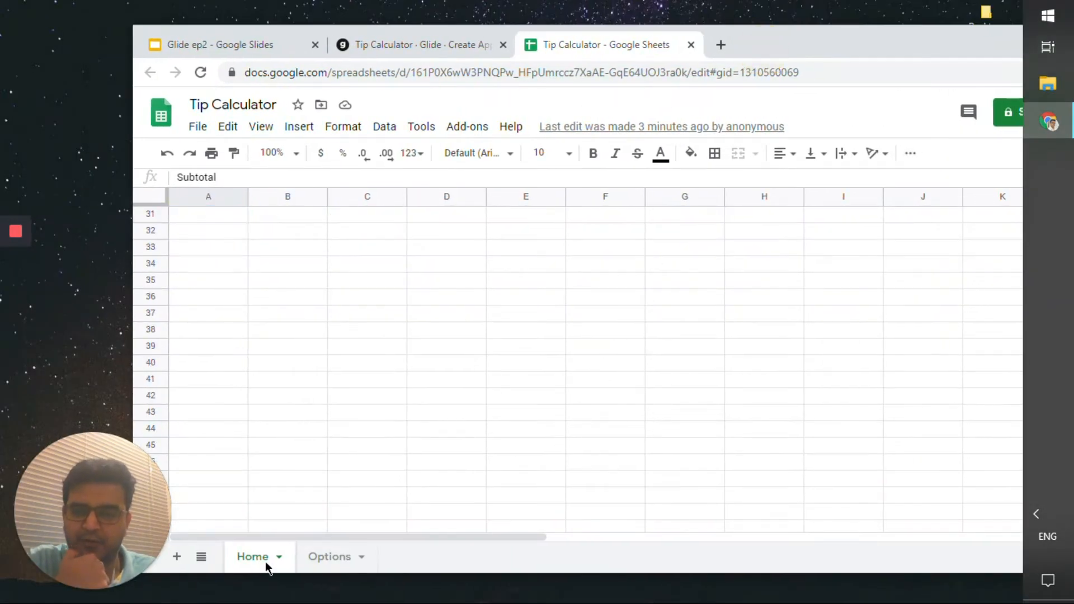
{"action": "scroll", "coordinate": [332, 381], "scroll_direction": "up", "scroll_amount": 6}
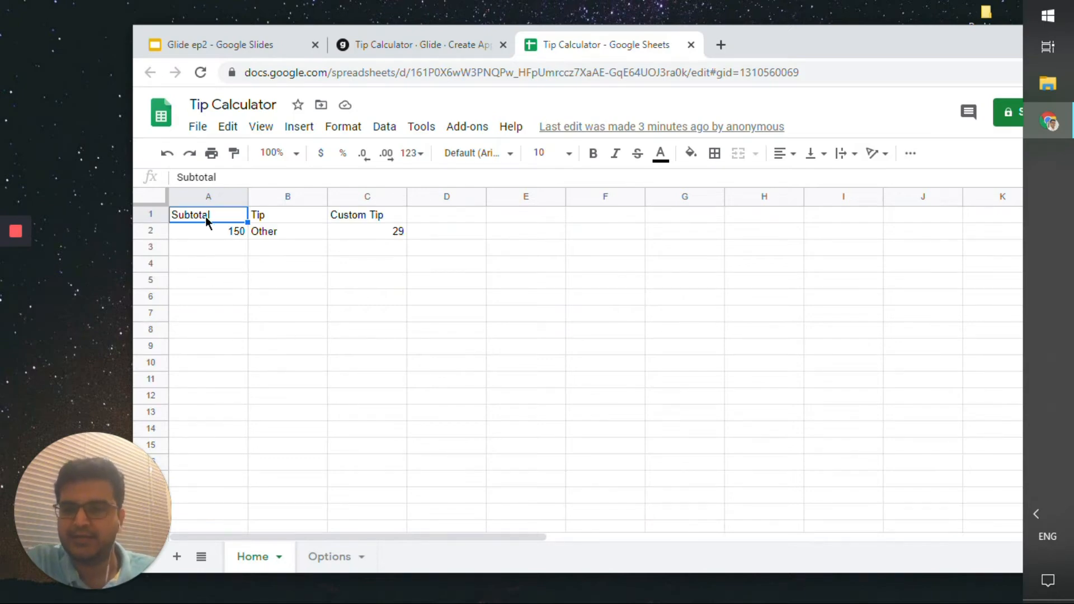
{"action": "left_click_drag", "start_coordinate": [358, 219], "coordinate": [290, 235]}
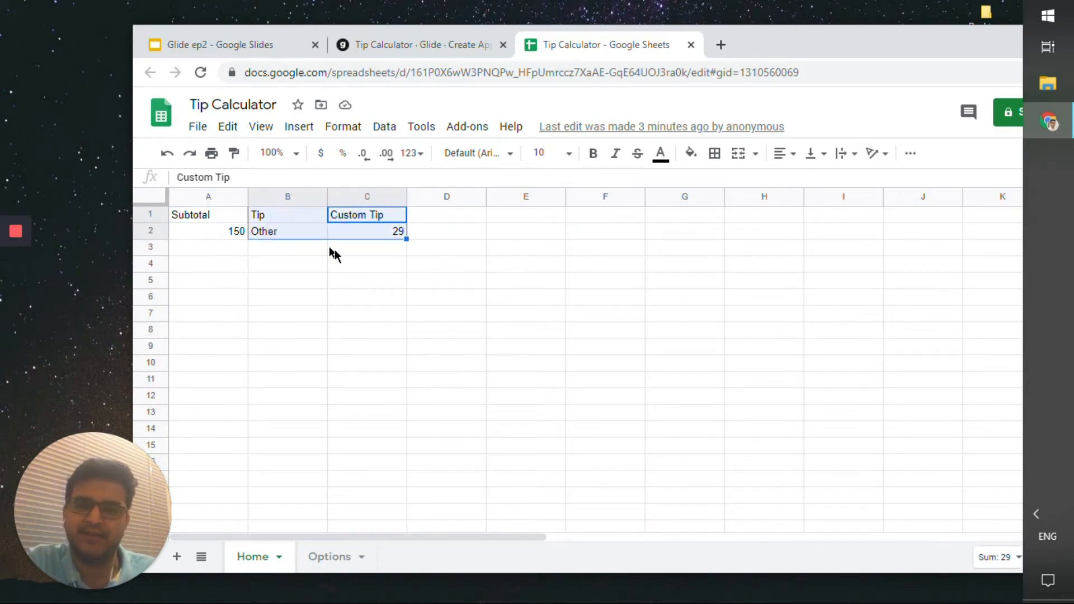
Inspect the Tips values listed on the Options sheet.
{"action": "left_click", "coordinate": [331, 557]}
{"action": "left_click", "coordinate": [277, 246]}
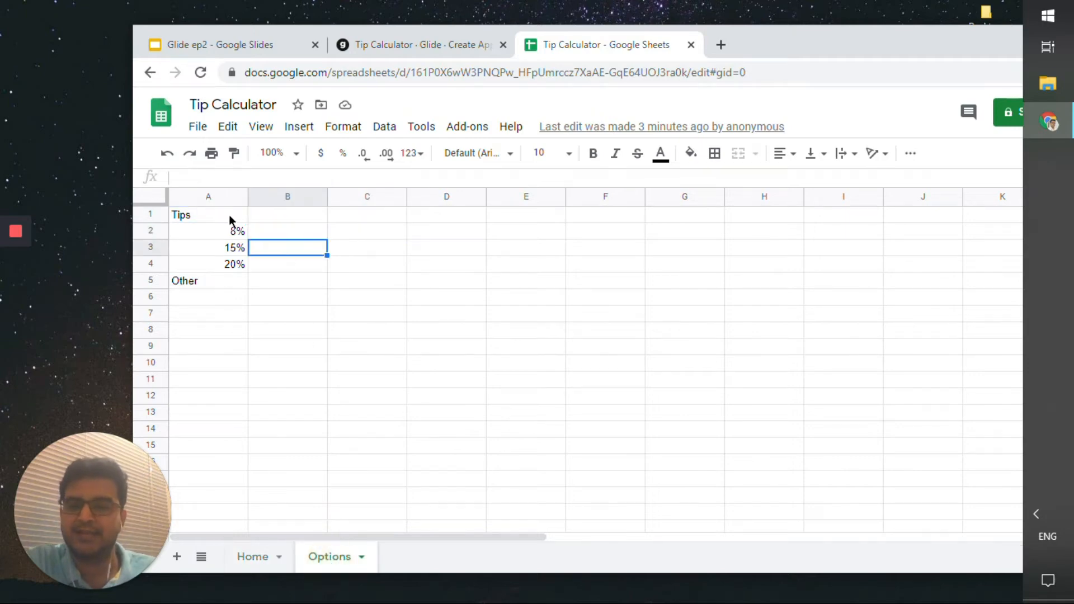
{"action": "left_click_drag", "start_coordinate": [229, 214], "coordinate": [235, 286]}
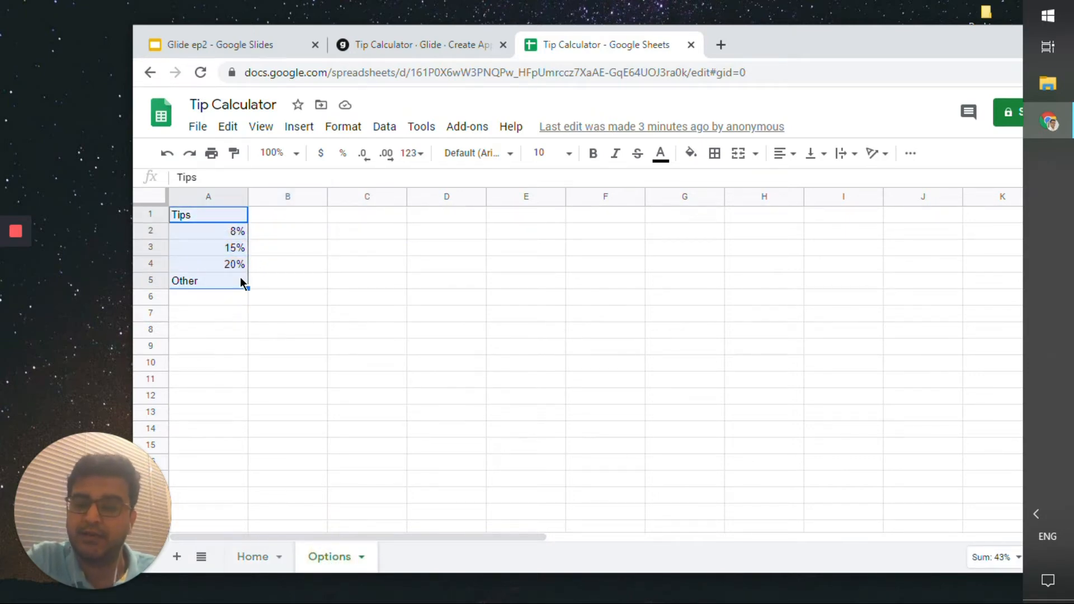
{"action": "left_click", "coordinate": [239, 265]}
{"action": "left_click_drag", "start_coordinate": [235, 230], "coordinate": [235, 266]}
{"action": "left_click", "coordinate": [223, 280]}
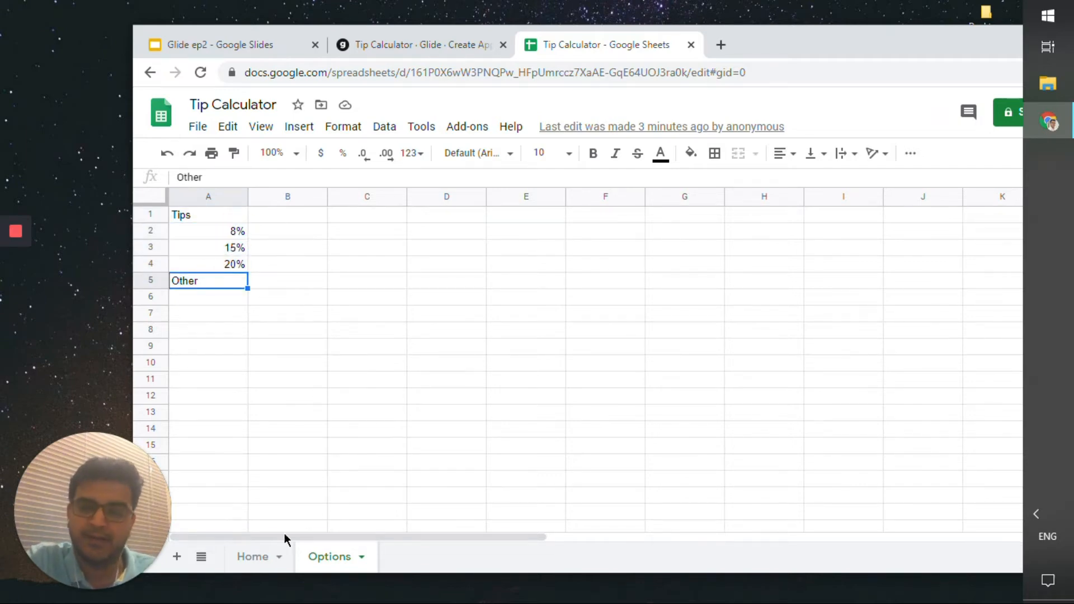
Return to the app editor and keep Options as the Choice component's source sheet.
{"action": "left_click", "coordinate": [260, 556]}
{"action": "left_click", "coordinate": [761, 38]}
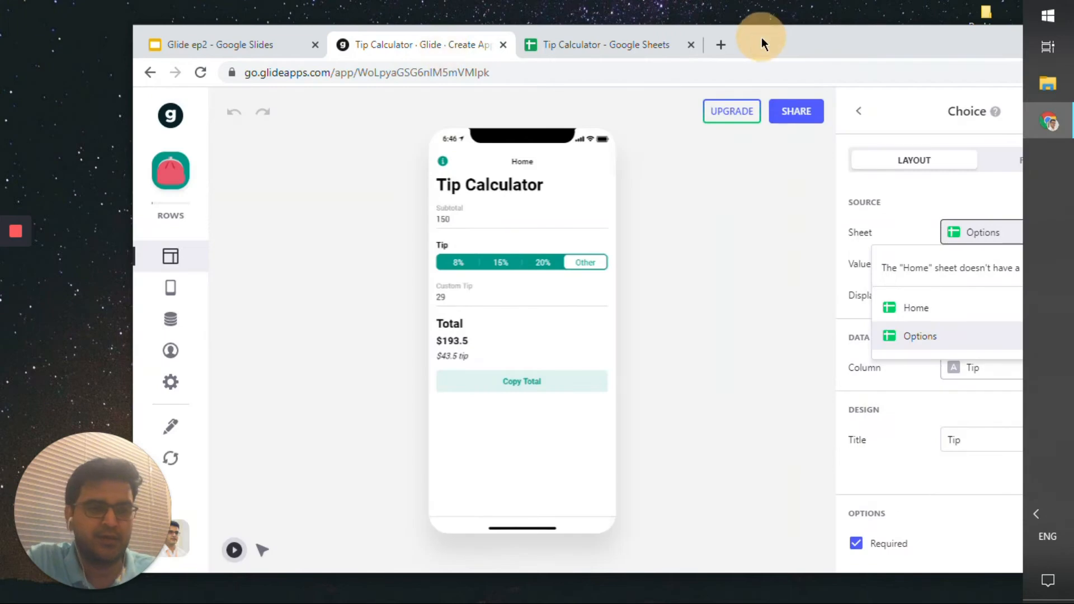
{"action": "double_click", "coordinate": [799, 44]}
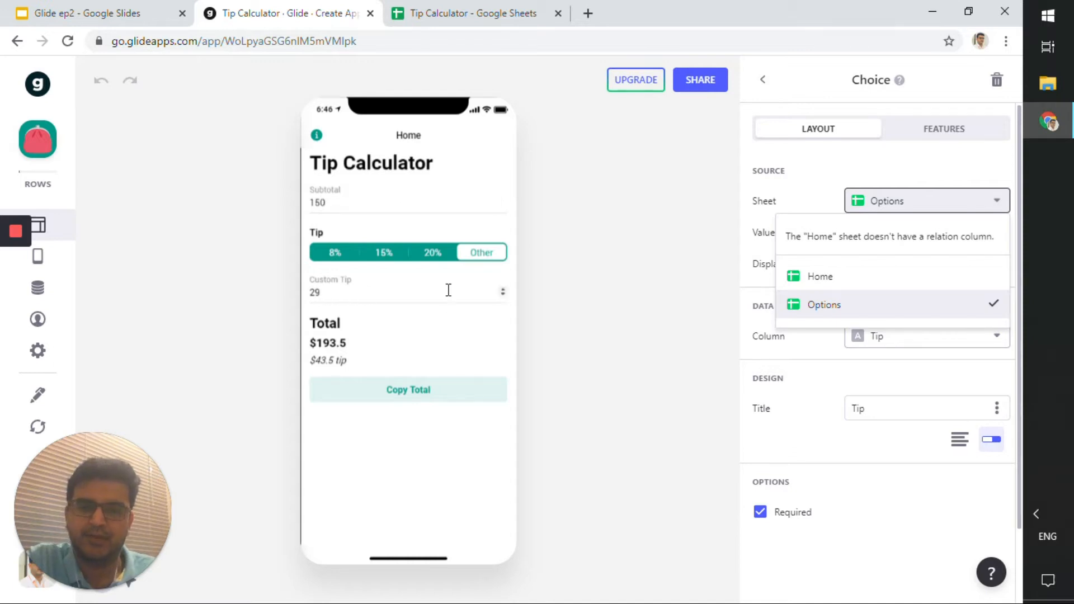
{"action": "left_click", "coordinate": [523, 9]}
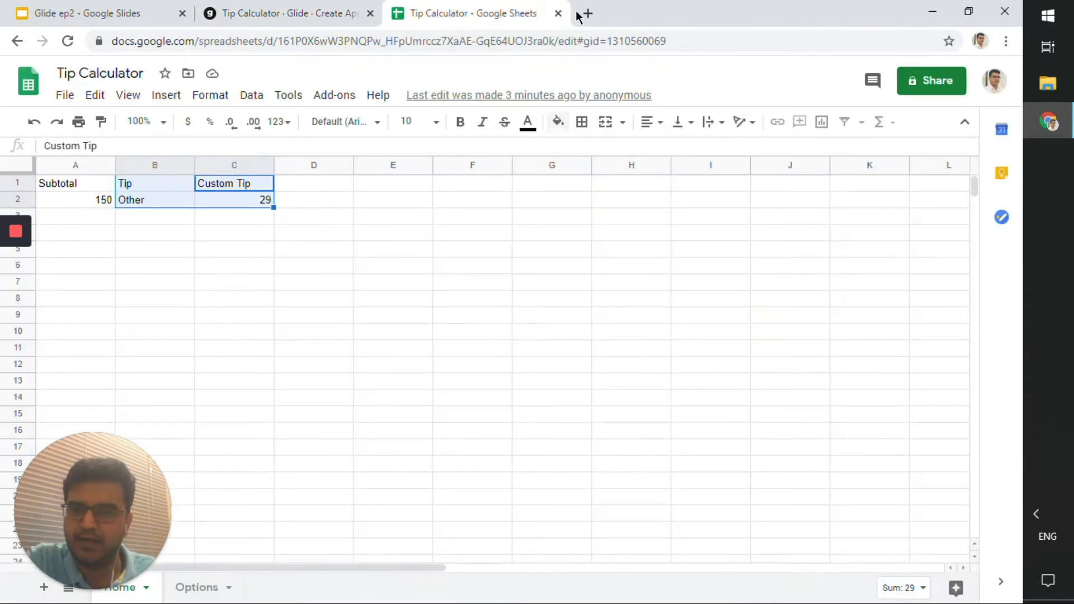
{"action": "left_click", "coordinate": [285, 13]}
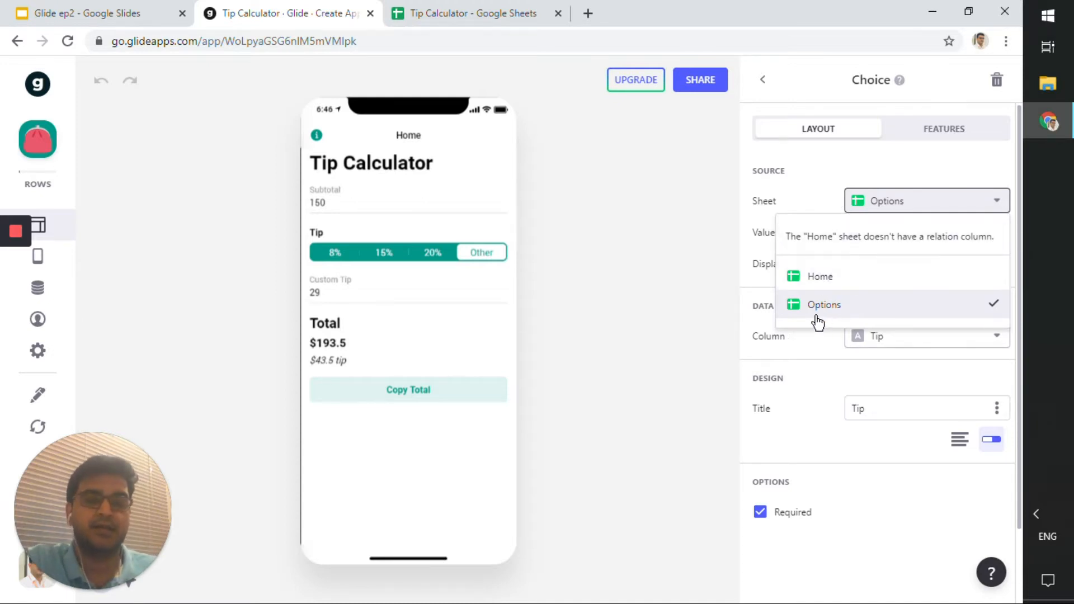
{"action": "left_click", "coordinate": [818, 199]}
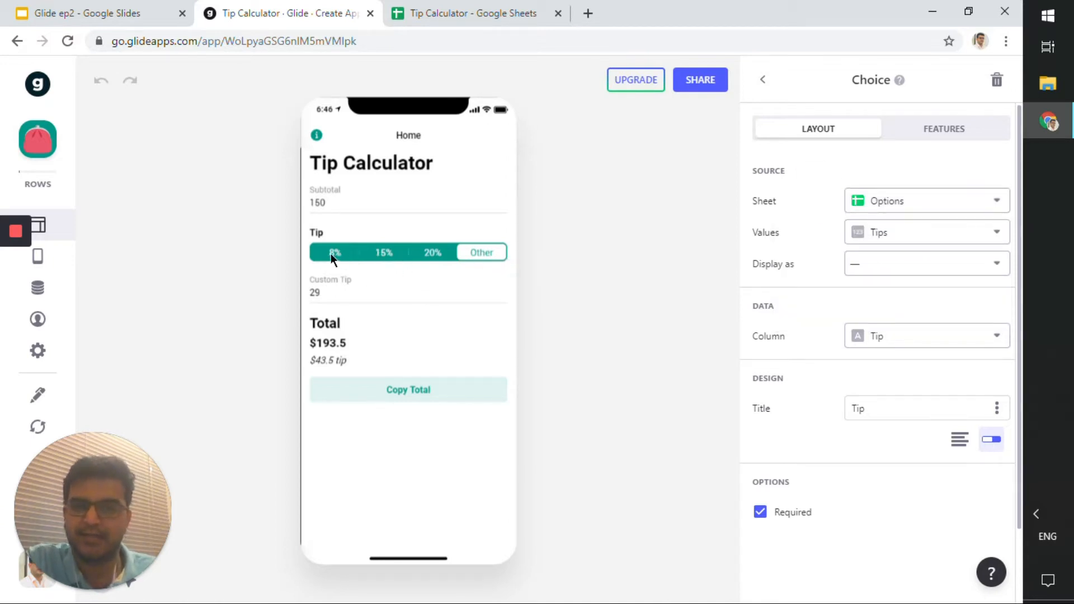
Switch the Tip choice to the List style and pick 15% in the app preview.
{"action": "scroll", "coordinate": [1014, 354], "scroll_direction": "down", "scroll_amount": 2}
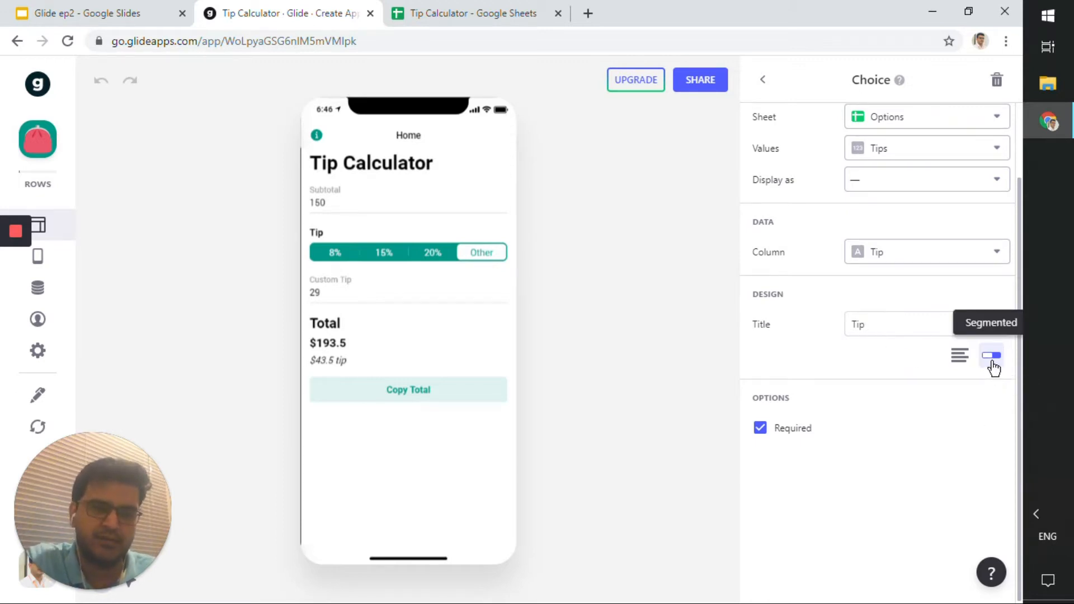
{"action": "left_click", "coordinate": [961, 363]}
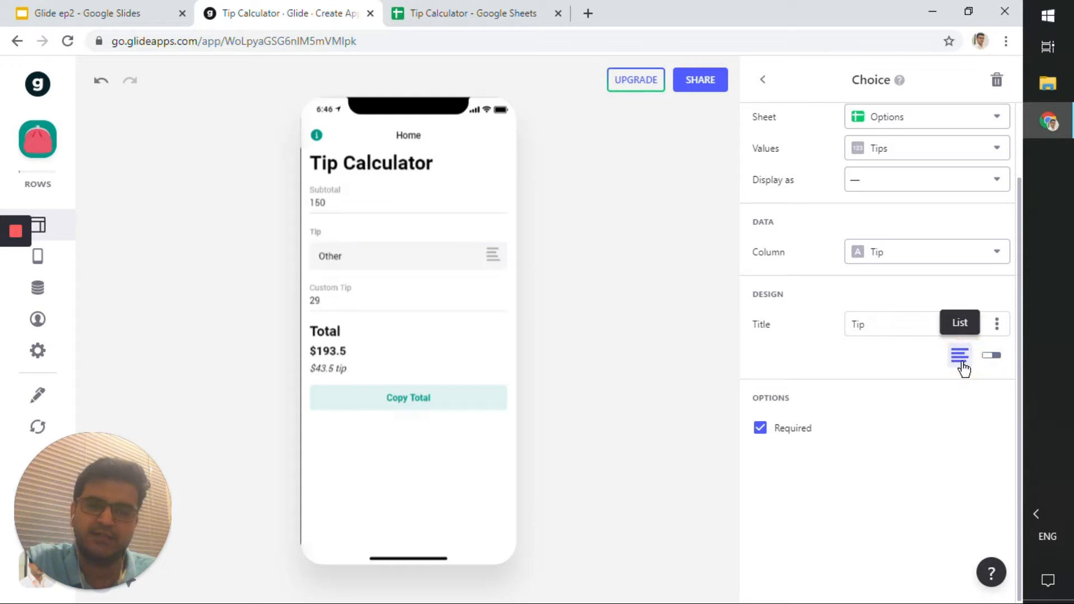
{"action": "left_click", "coordinate": [438, 267]}
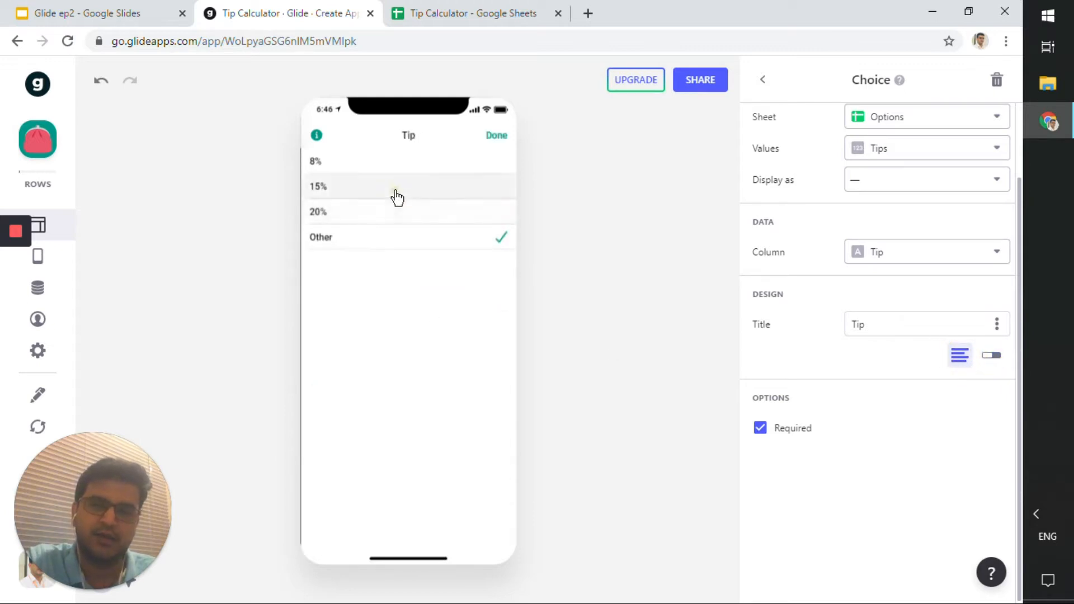
{"action": "left_click", "coordinate": [397, 190]}
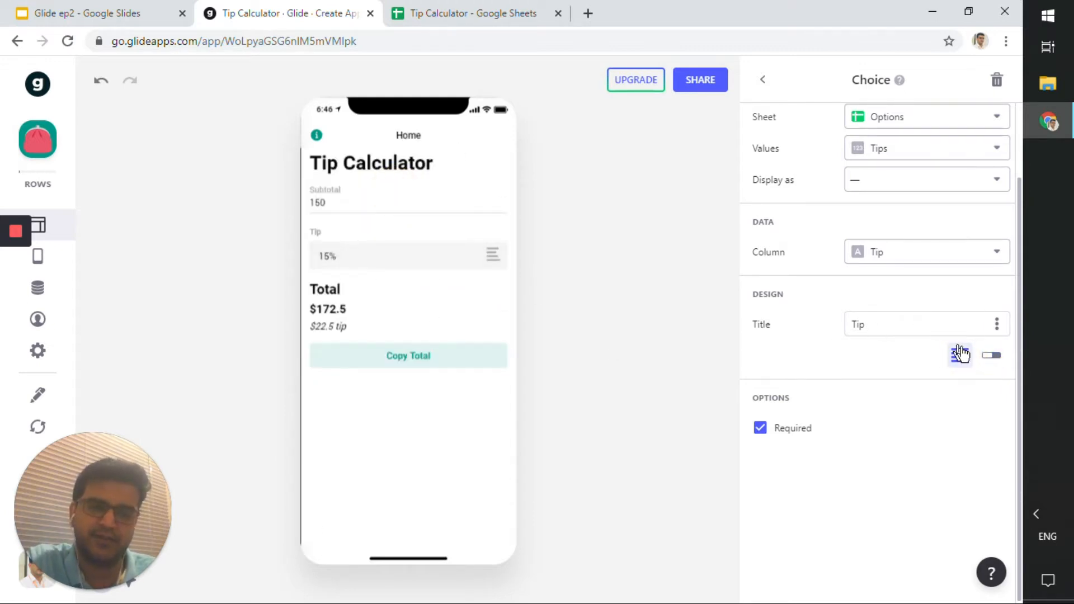
Restore the Segmented style for the Tip choice and go back to the components list.
{"action": "left_click", "coordinate": [991, 357]}
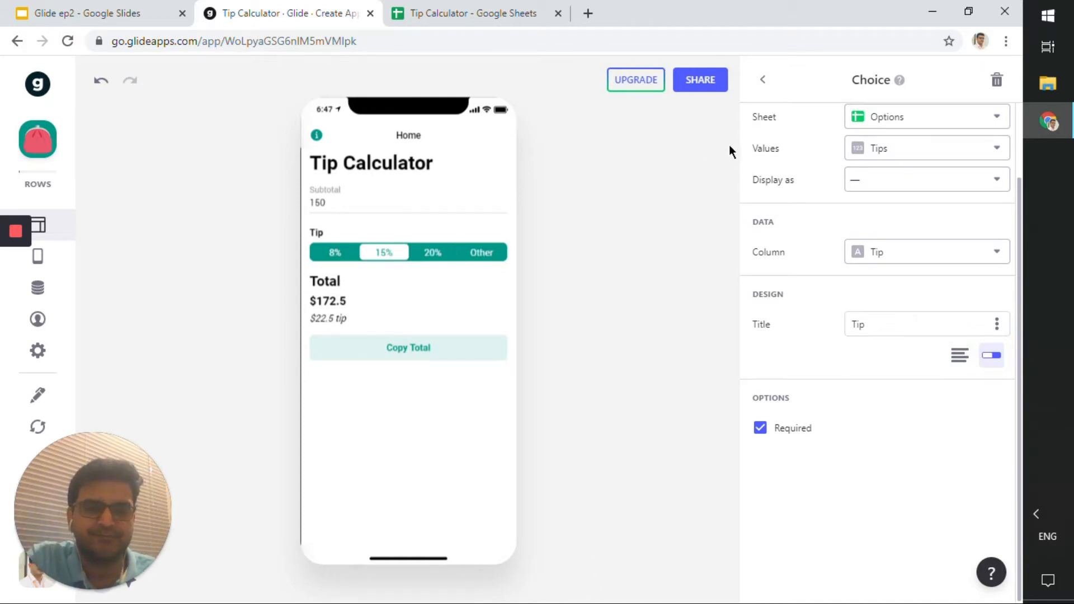
{"action": "left_click", "coordinate": [766, 83]}
Open the Custom Tip Number Entry's features and inspect its visibility condition on Tip is Other.
{"action": "scroll", "coordinate": [801, 314], "scroll_direction": "down", "scroll_amount": 2}
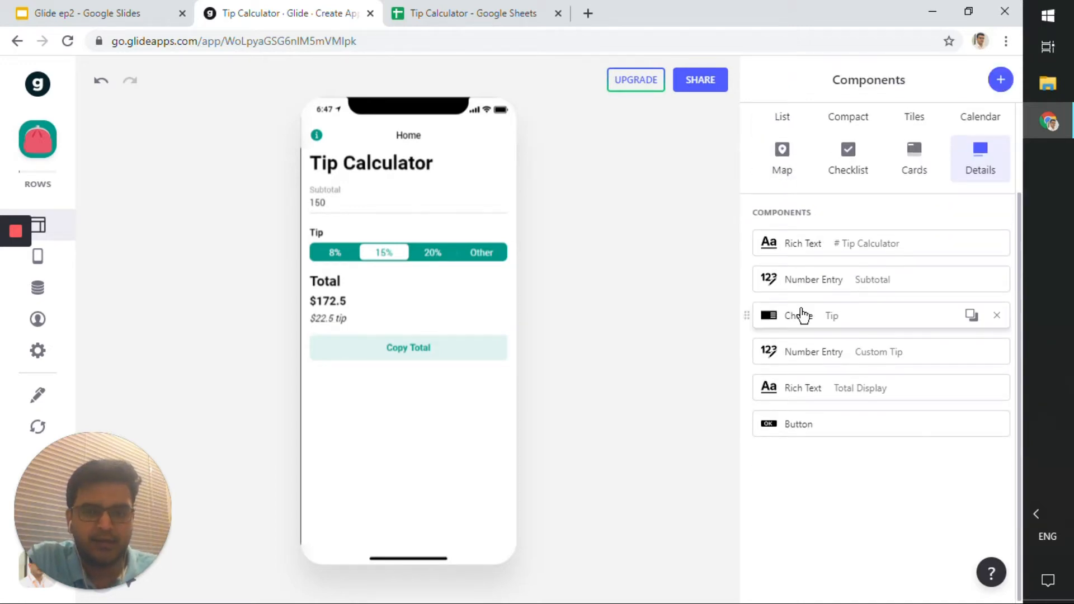
{"action": "left_click", "coordinate": [845, 354]}
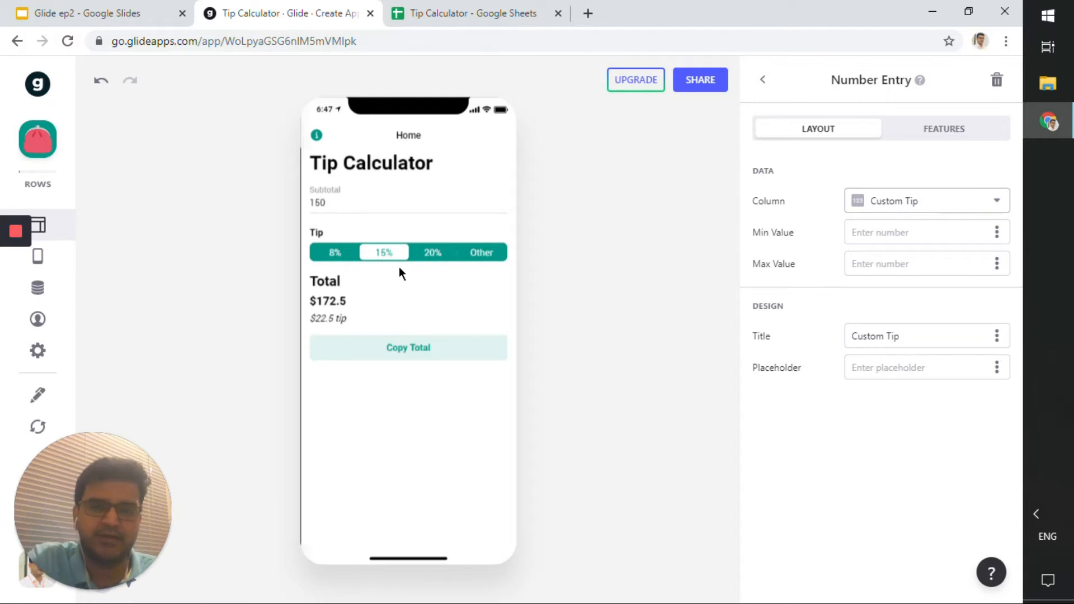
{"action": "left_click", "coordinate": [938, 144]}
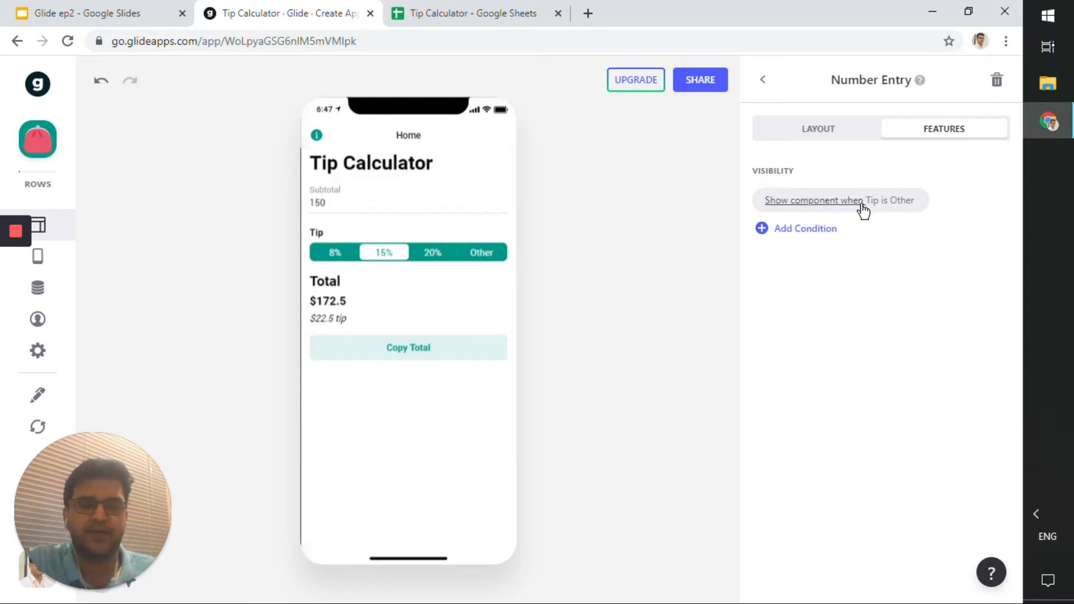
{"action": "left_click", "coordinate": [825, 207]}
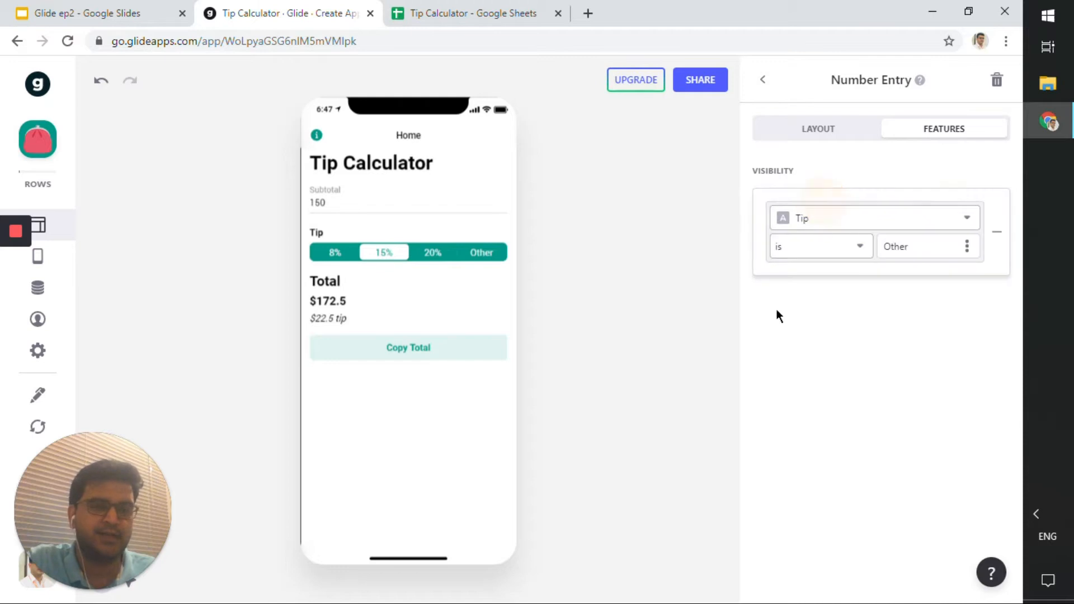
{"action": "left_click", "coordinate": [803, 220]}
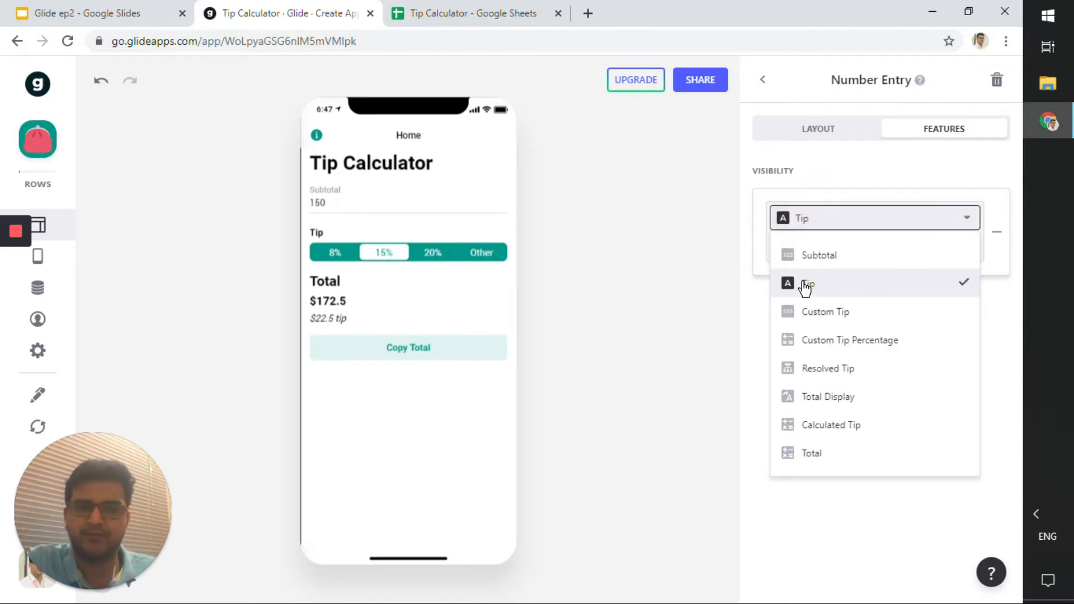
{"action": "left_click", "coordinate": [830, 200]}
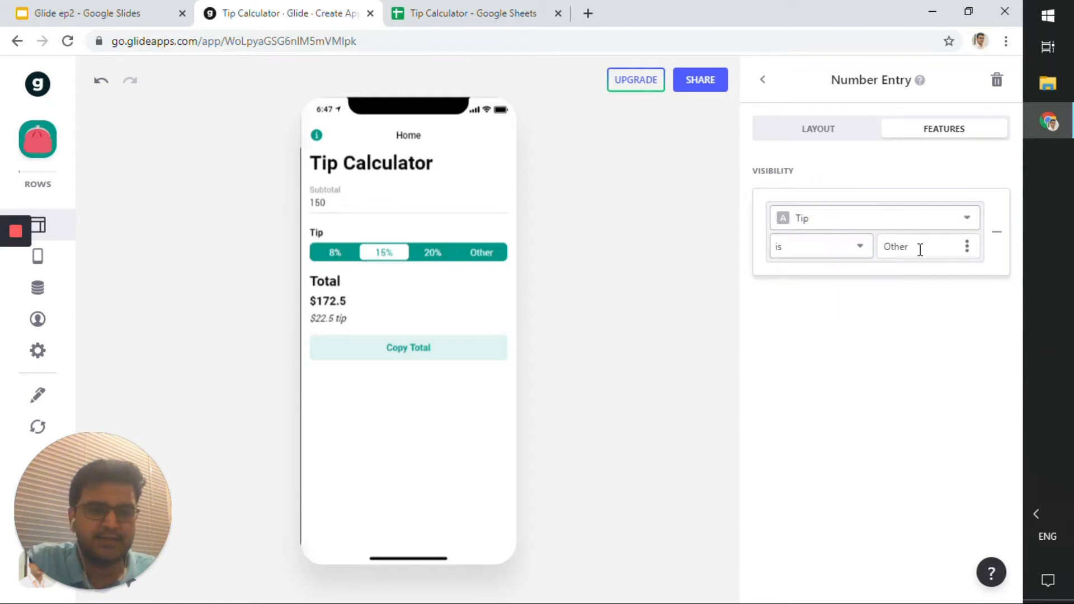
{"action": "left_click_drag", "start_coordinate": [920, 248], "coordinate": [888, 246]}
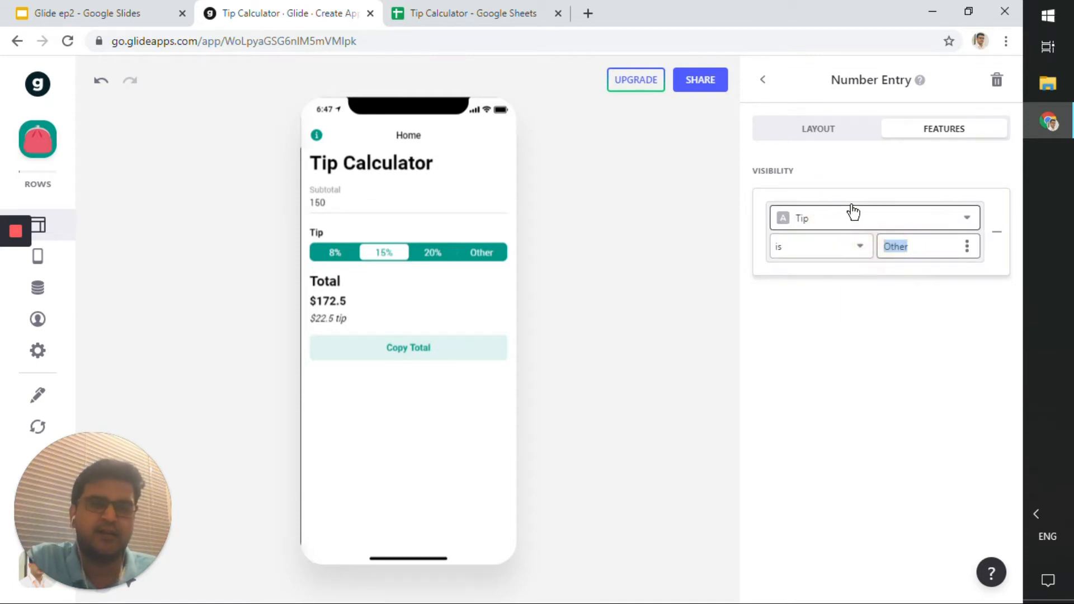
{"action": "left_click", "coordinate": [851, 175]}
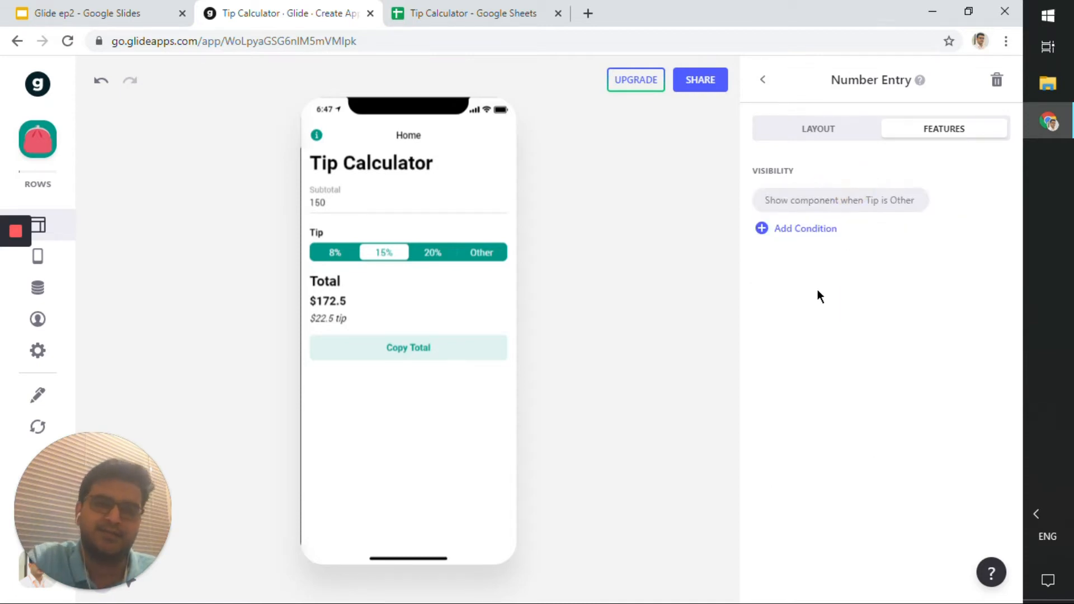
Compare the Home sheet's Subtotal, Tip and Custom Tip cells with the app preview.
{"action": "left_click", "coordinate": [540, 13]}
{"action": "left_click", "coordinate": [179, 251]}
{"action": "left_click_drag", "start_coordinate": [80, 188], "coordinate": [263, 209]}
{"action": "left_click", "coordinate": [95, 216]}
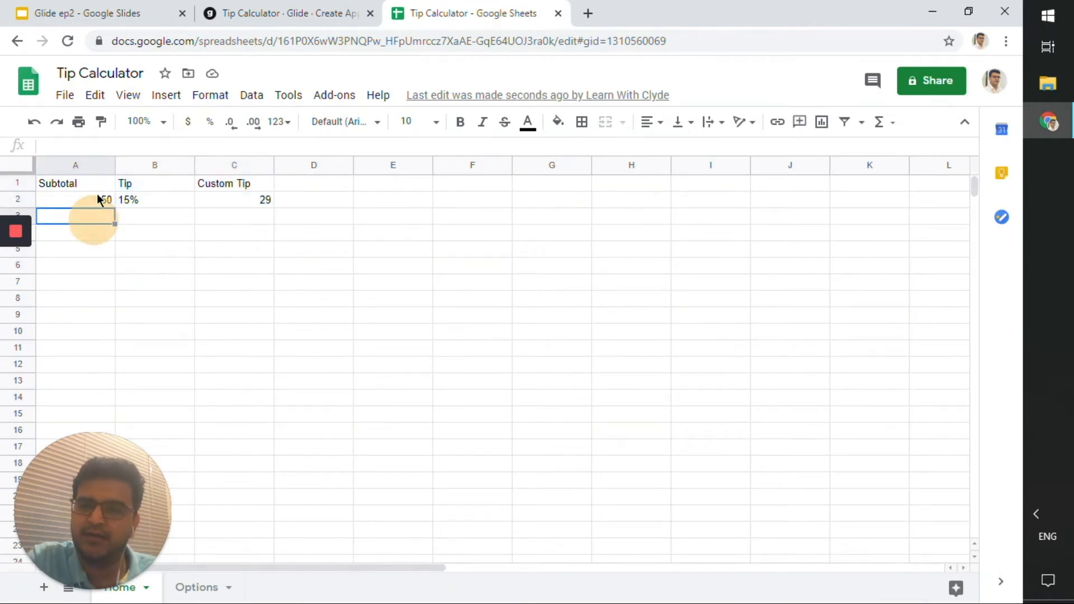
{"action": "left_click_drag", "start_coordinate": [101, 183], "coordinate": [109, 212]}
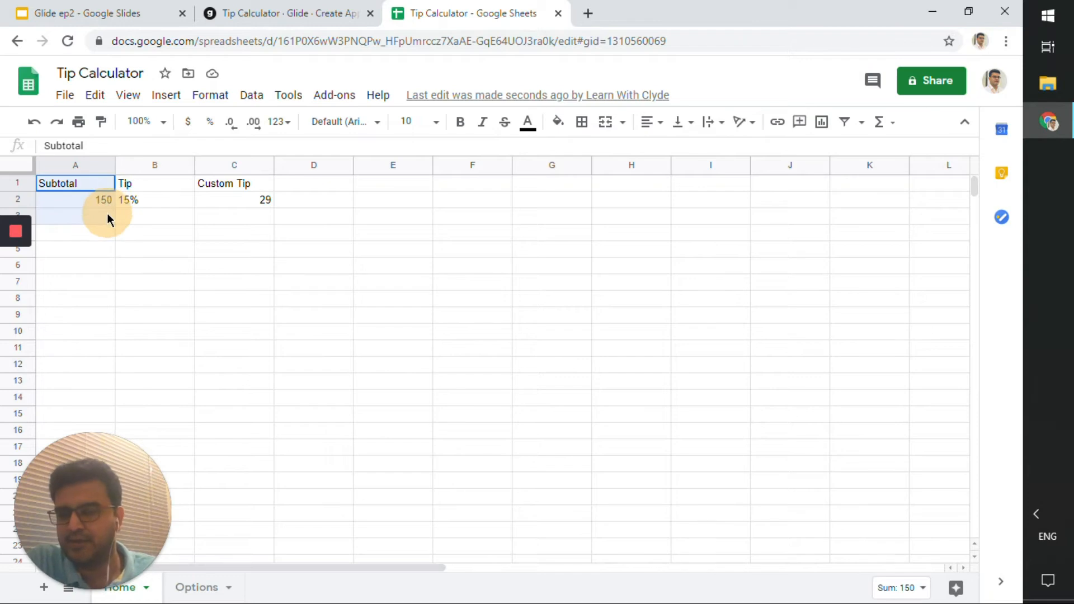
{"action": "left_click", "coordinate": [159, 196]}
{"action": "left_click_drag", "start_coordinate": [160, 186], "coordinate": [159, 204]}
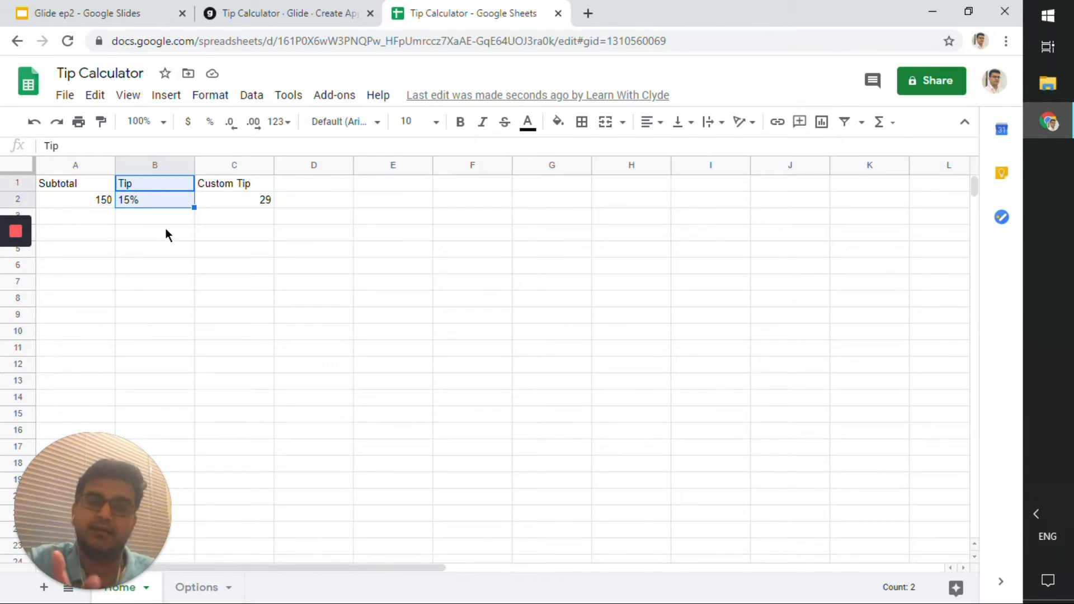
{"action": "left_click", "coordinate": [229, 178]}
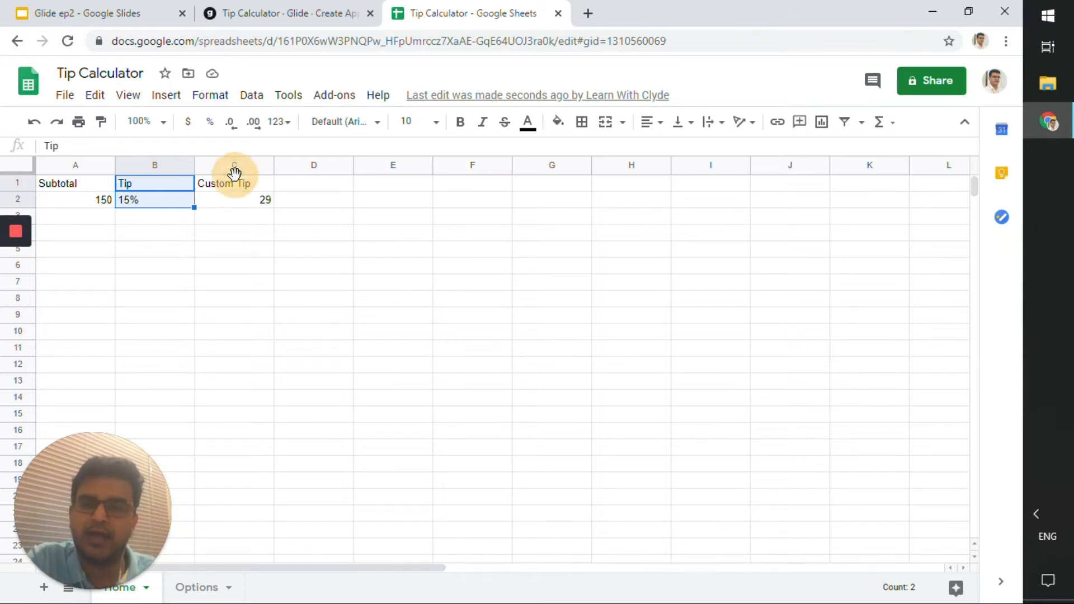
{"action": "left_click_drag", "start_coordinate": [233, 198], "coordinate": [233, 171]}
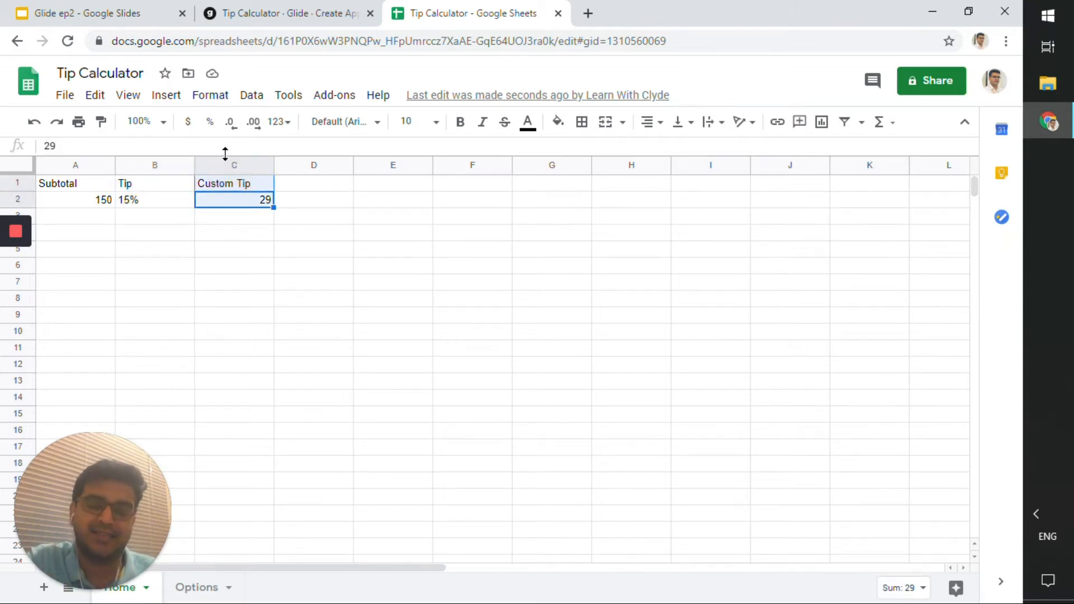
{"action": "left_click", "coordinate": [312, 13]}
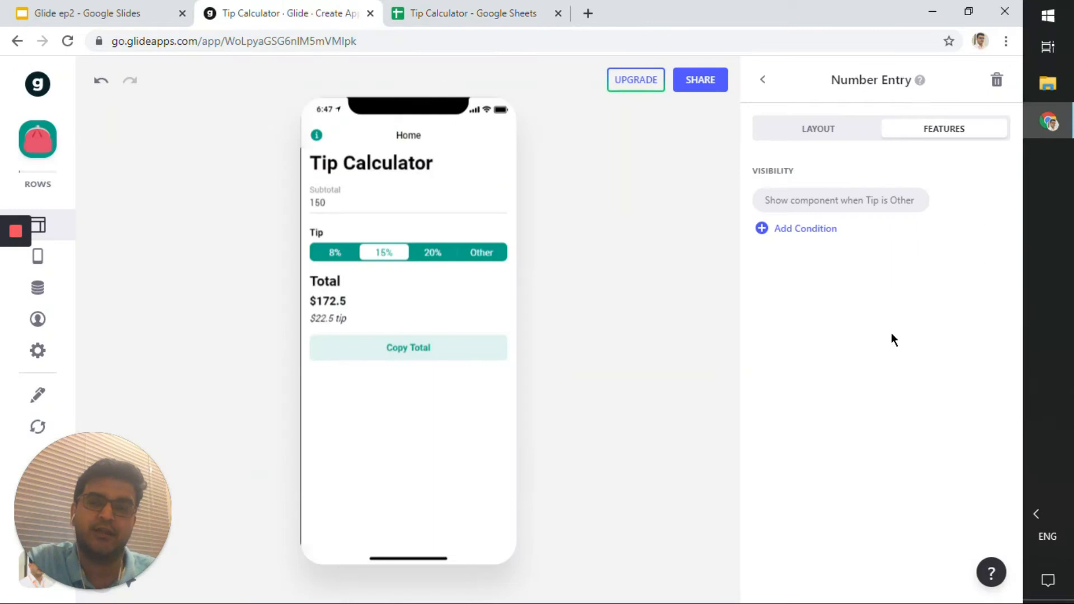
Recheck the Tip and Custom Tip cells in the sheet and return to the app editor.
{"action": "left_click", "coordinate": [473, 13]}
{"action": "left_click_drag", "start_coordinate": [168, 184], "coordinate": [170, 213]}
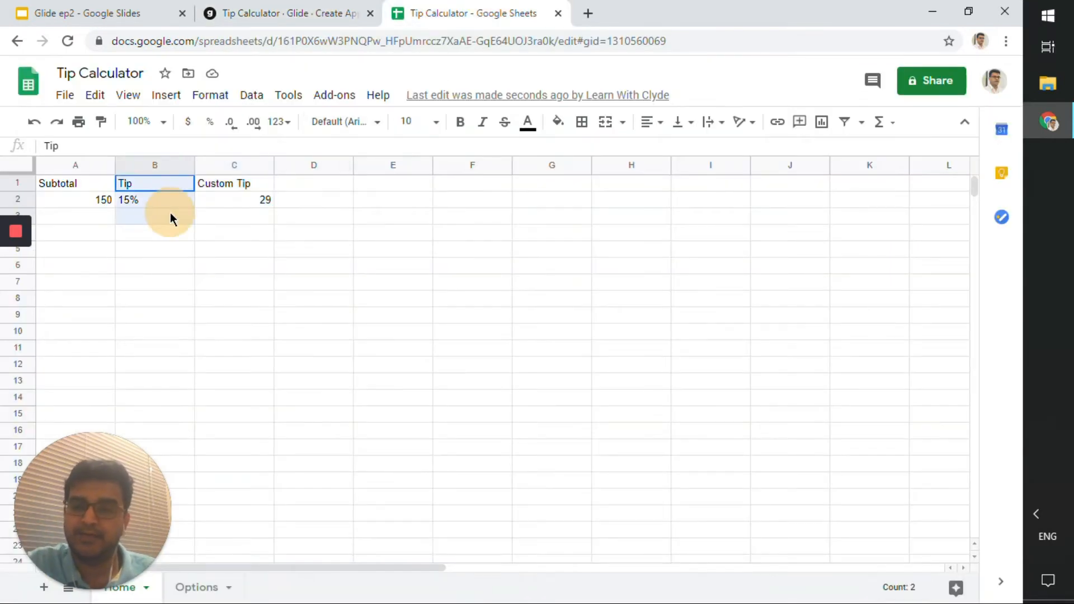
{"action": "left_click", "coordinate": [201, 200]}
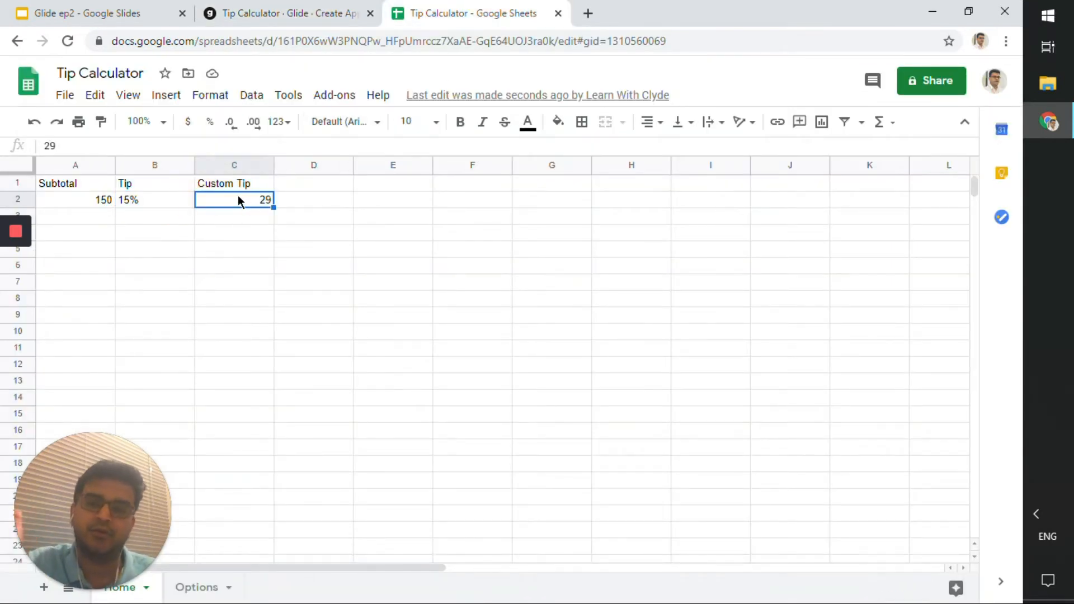
{"action": "left_click", "coordinate": [296, 14]}
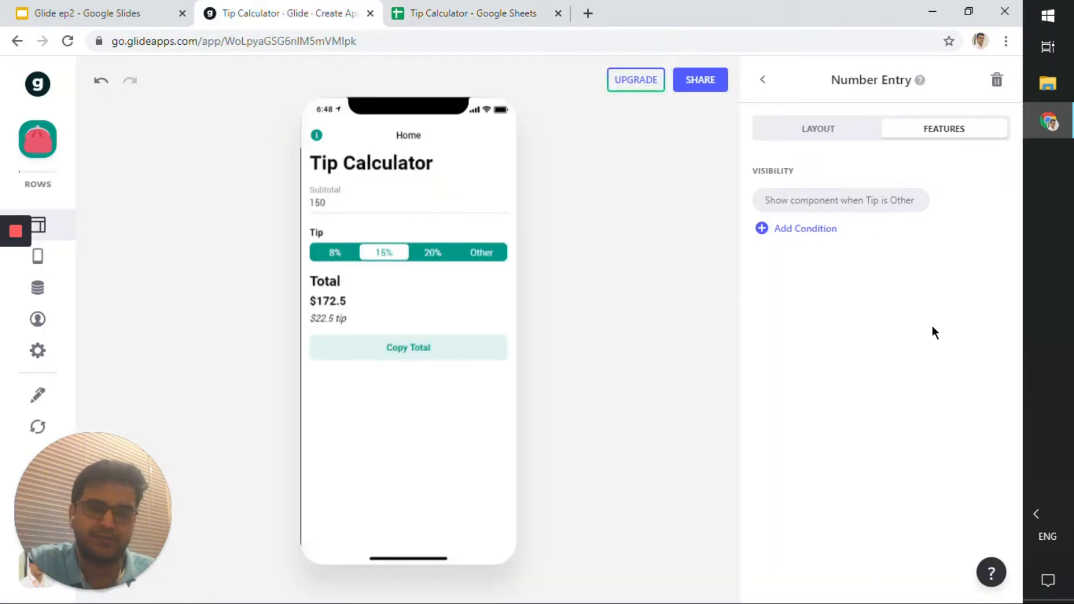
Open the Tip Choice component and inspect its source sheet options.
{"action": "left_click", "coordinate": [764, 89]}
{"action": "left_click", "coordinate": [844, 434]}
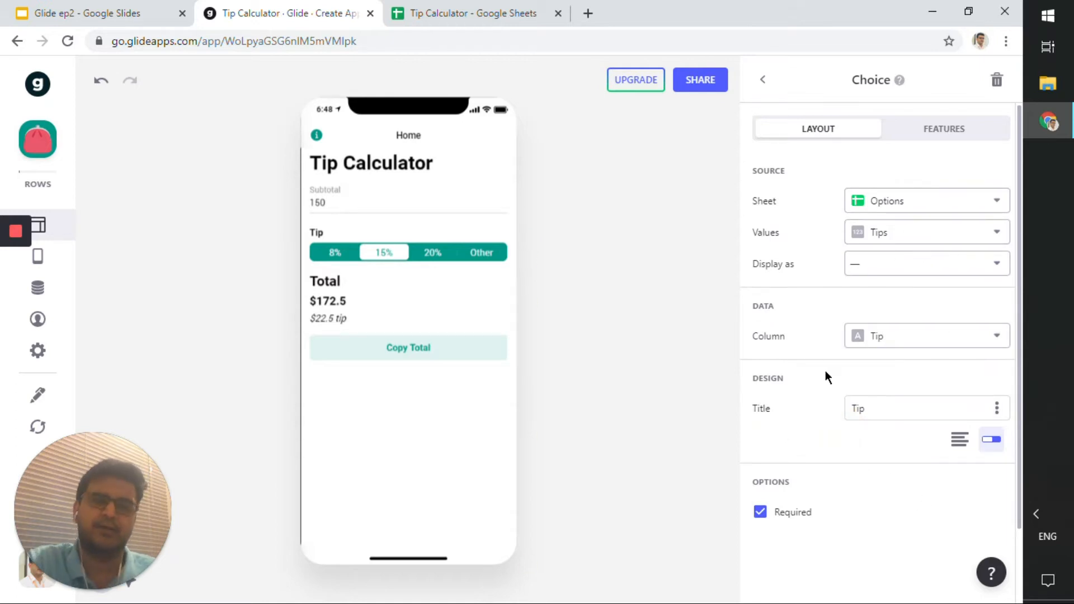
{"action": "left_click", "coordinate": [867, 207]}
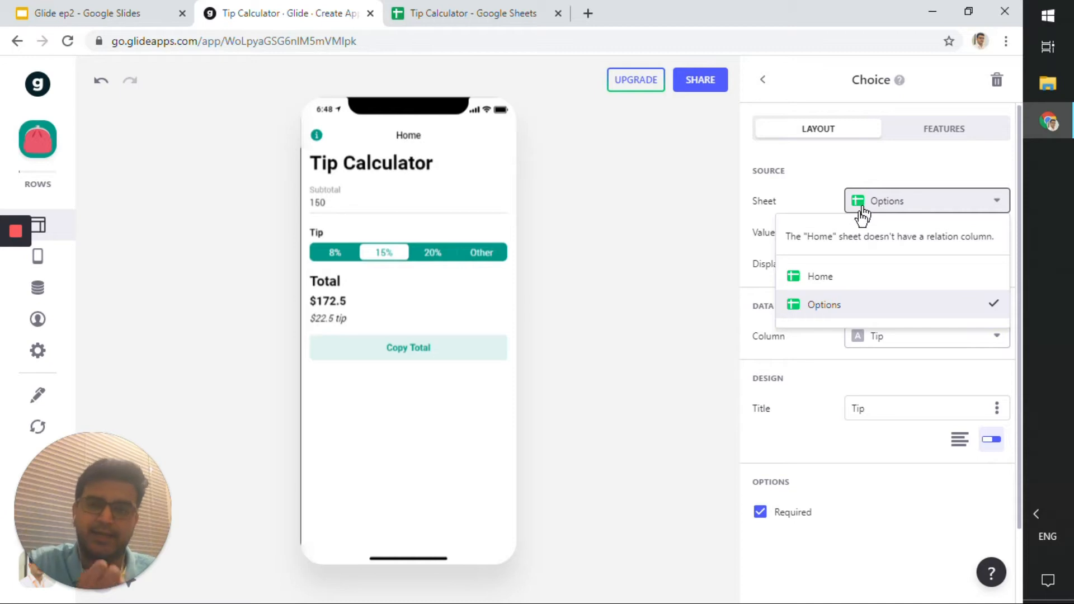
{"action": "left_click", "coordinate": [886, 207]}
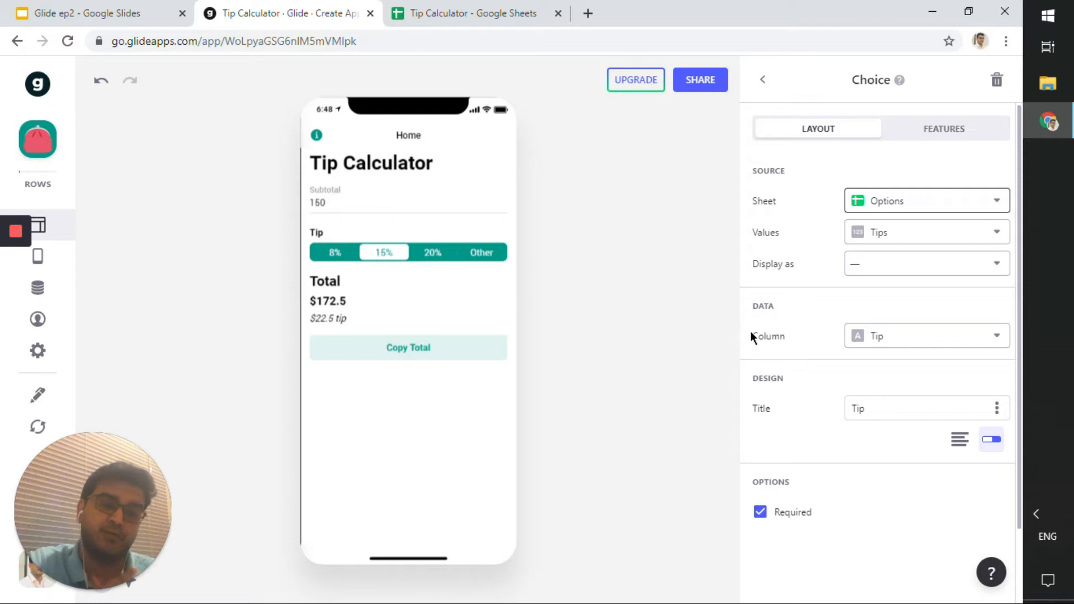
Pick the 20% tip in the app preview and compare the Tip column's value with the Google Sheet.
{"action": "left_click", "coordinate": [430, 253]}
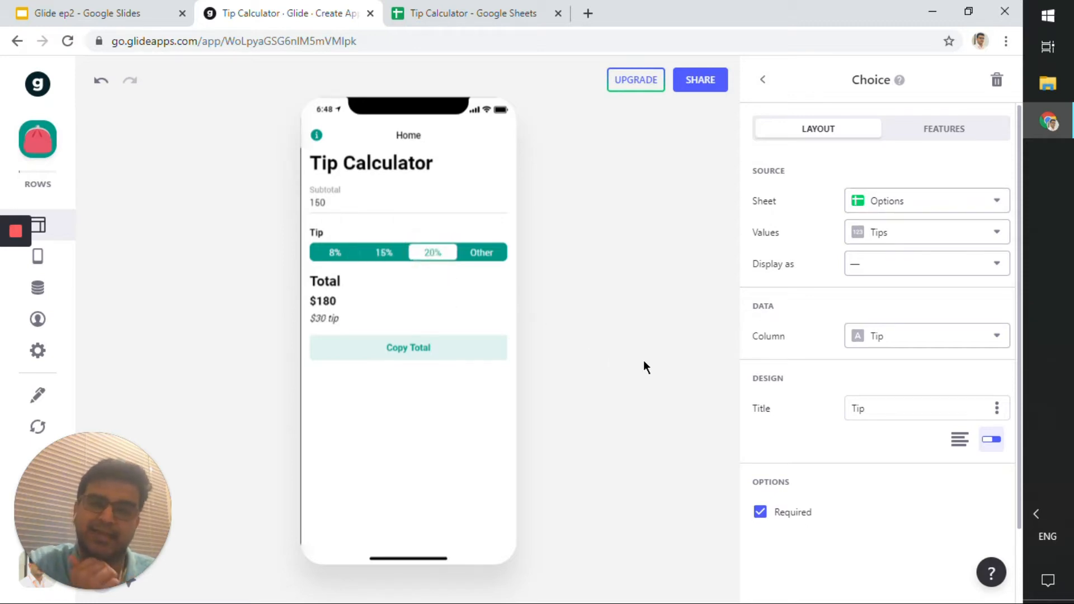
{"action": "left_click", "coordinate": [891, 342]}
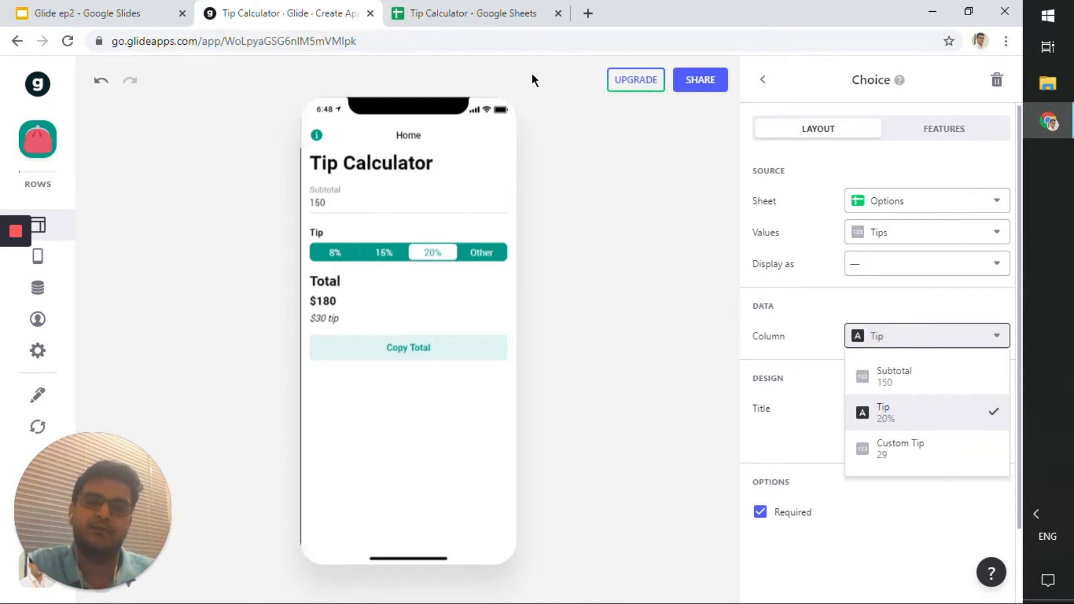
{"action": "left_click", "coordinate": [465, 13]}
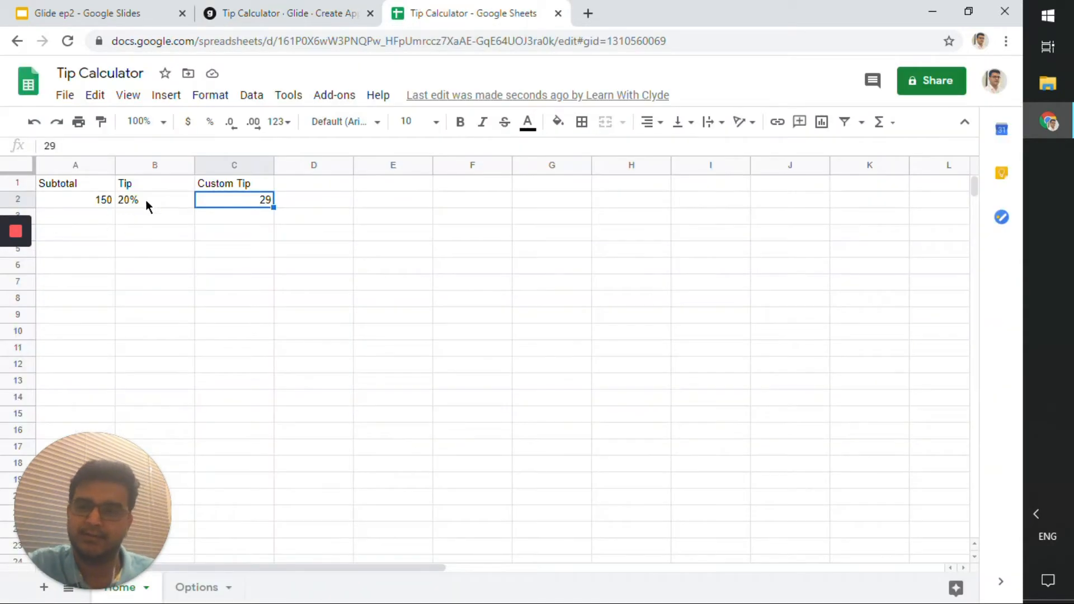
{"action": "left_click", "coordinate": [299, 16]}
{"action": "left_click", "coordinate": [881, 293]}
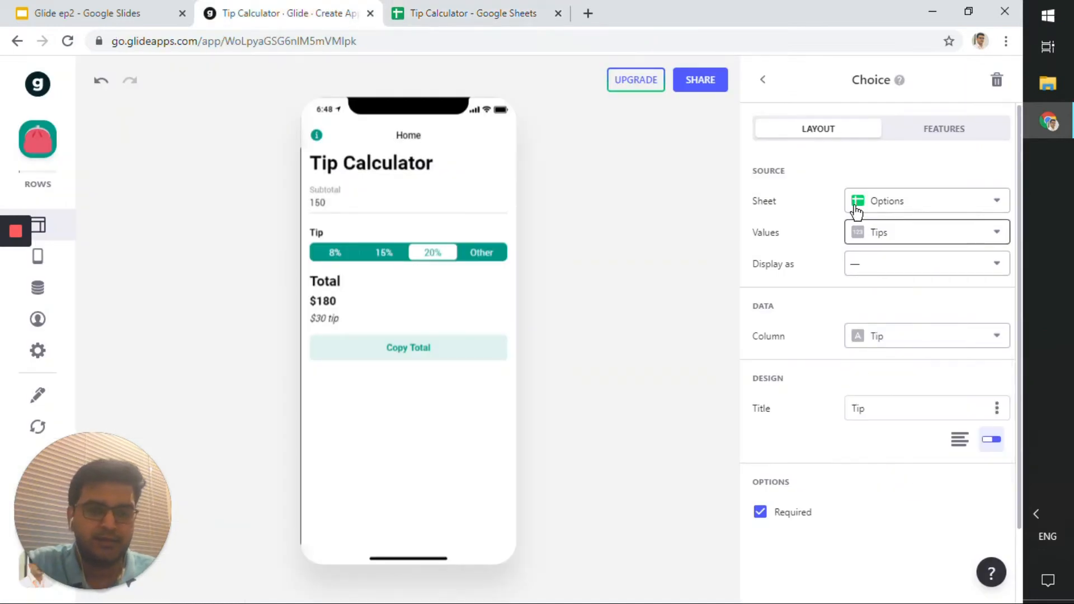
{"action": "left_click", "coordinate": [770, 82]}
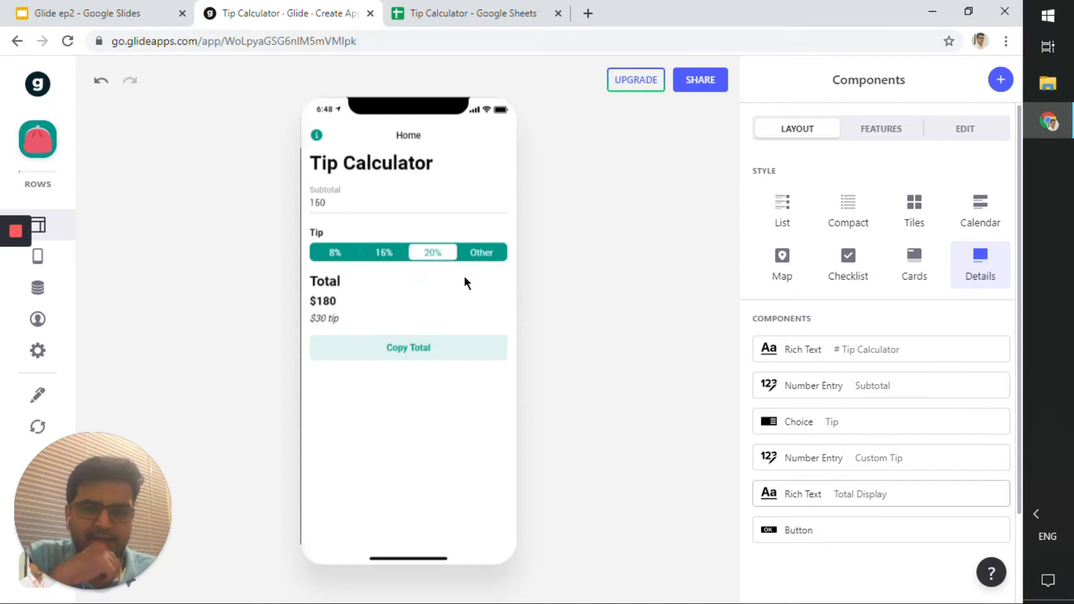
Pick Other as the tip in the preview and inspect the Total Display rich text's column options against the sheet.
{"action": "left_click", "coordinate": [477, 252]}
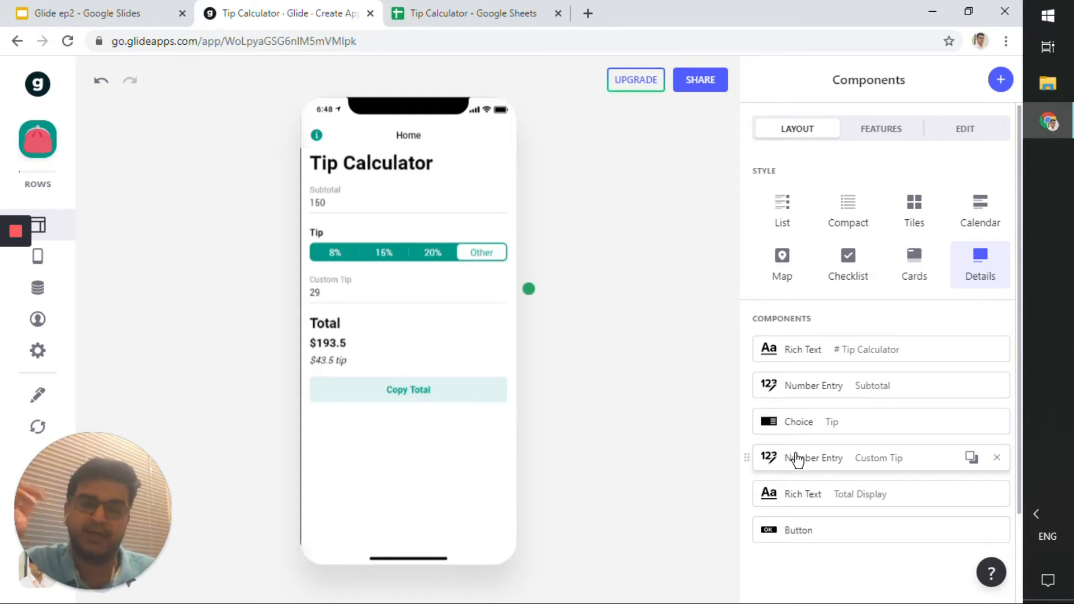
{"action": "left_click", "coordinate": [801, 501]}
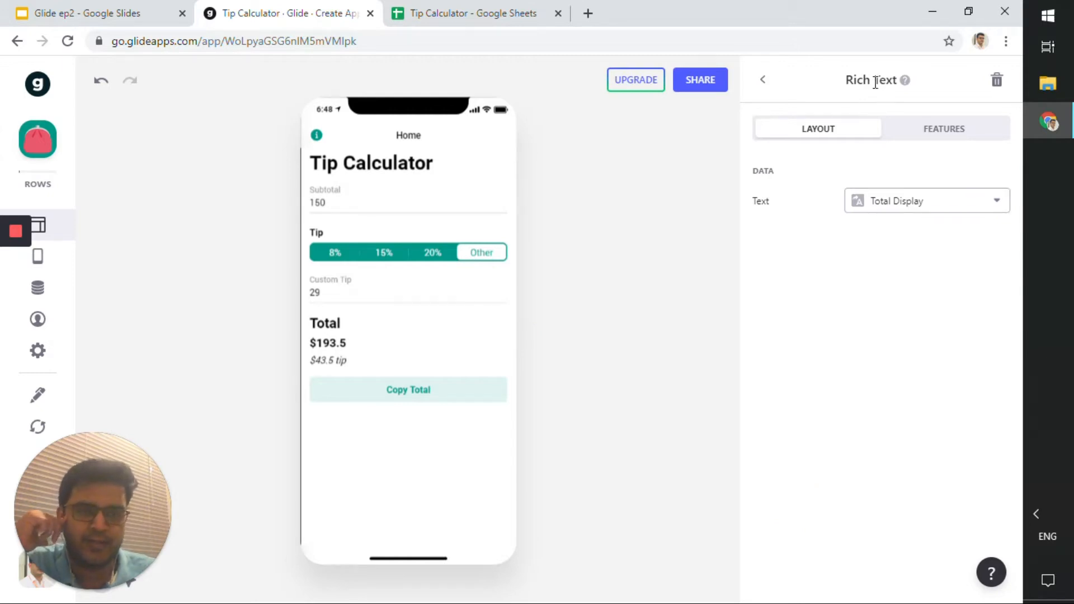
{"action": "left_click", "coordinate": [903, 203]}
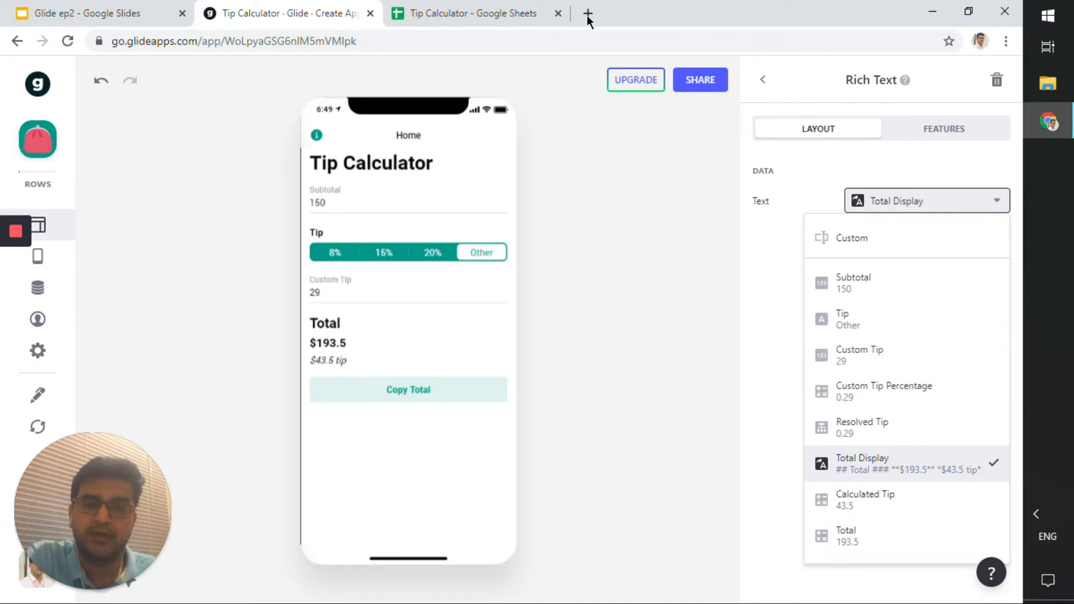
{"action": "left_click", "coordinate": [471, 12]}
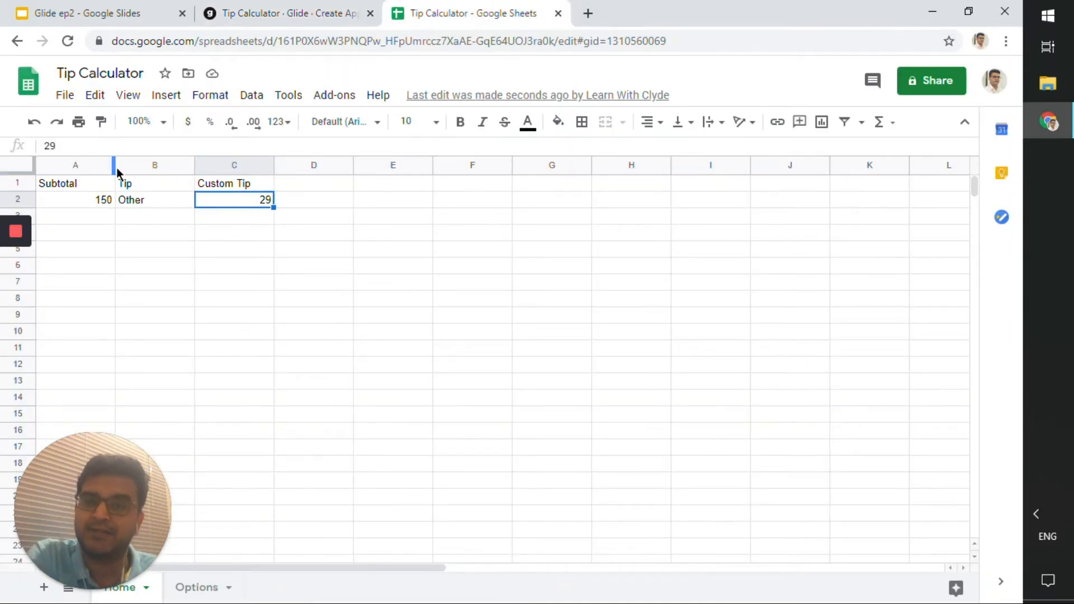
{"action": "left_click", "coordinate": [355, 11]}
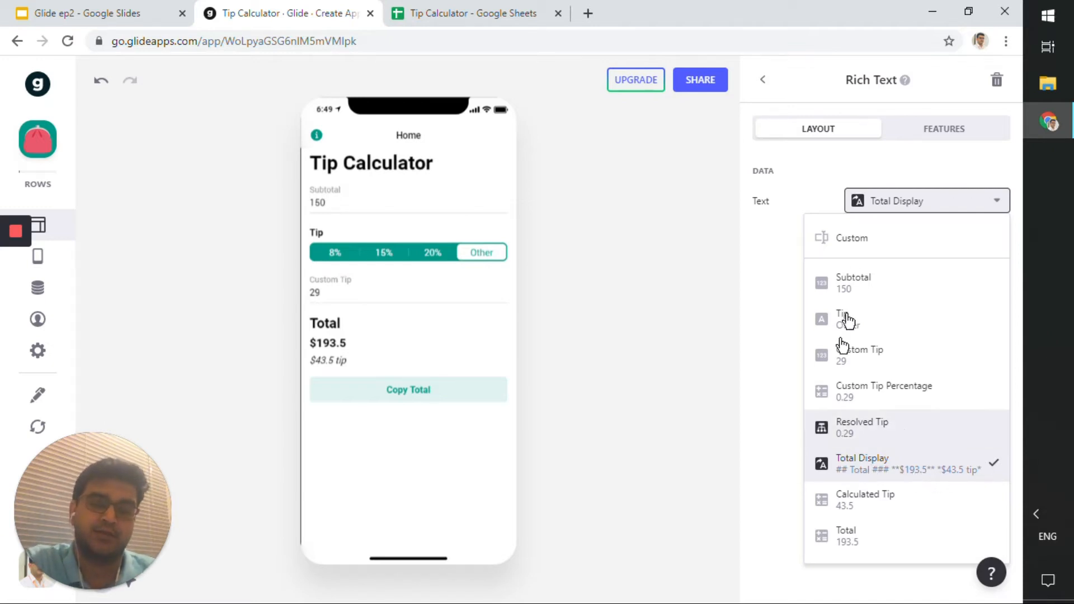
{"action": "left_click", "coordinate": [871, 194]}
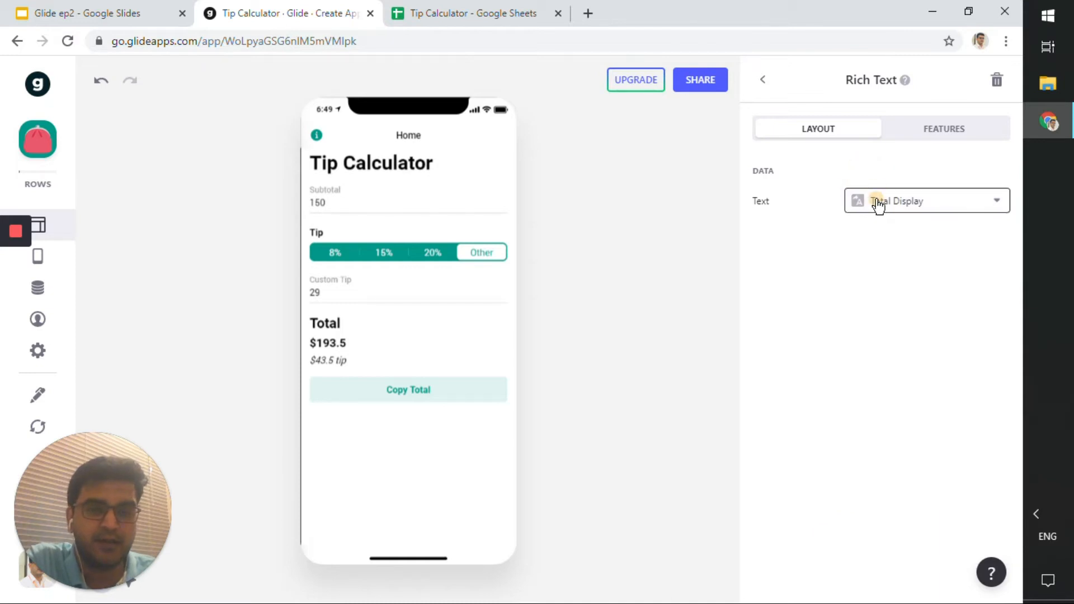
{"action": "left_click", "coordinate": [880, 202]}
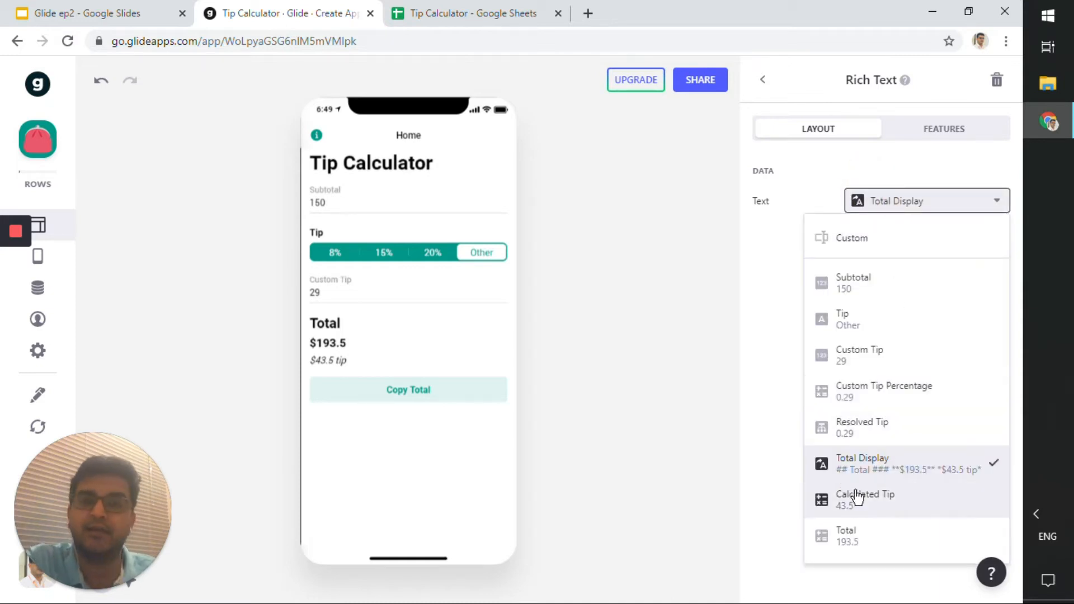
{"action": "left_click", "coordinate": [878, 173]}
{"action": "left_click", "coordinate": [664, 276]}
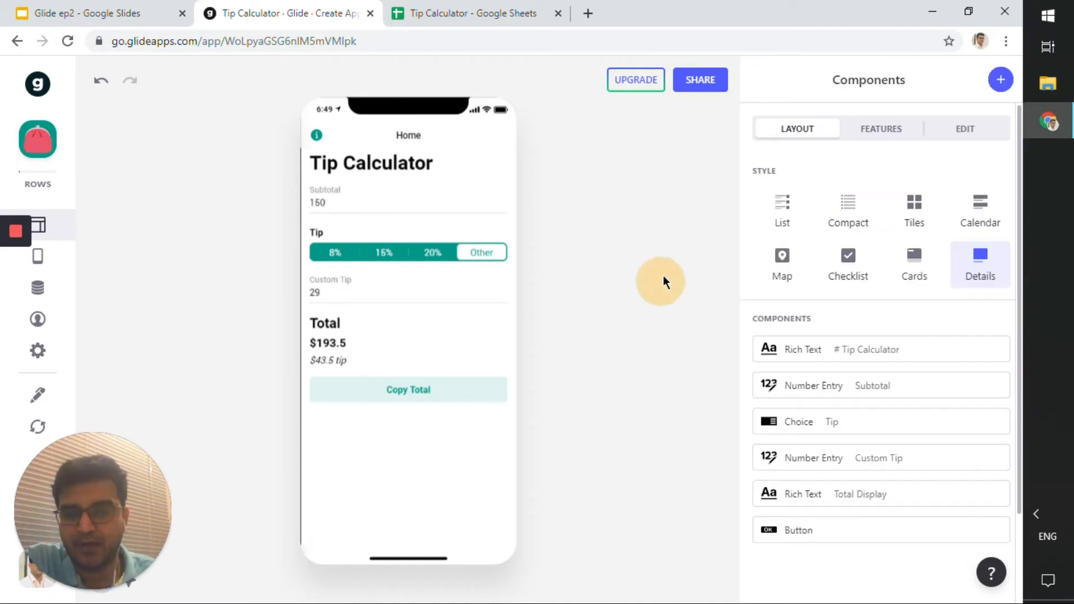
Open the Copy Total button and inspect its Copy to clipboard action options.
{"action": "left_click", "coordinate": [803, 530]}
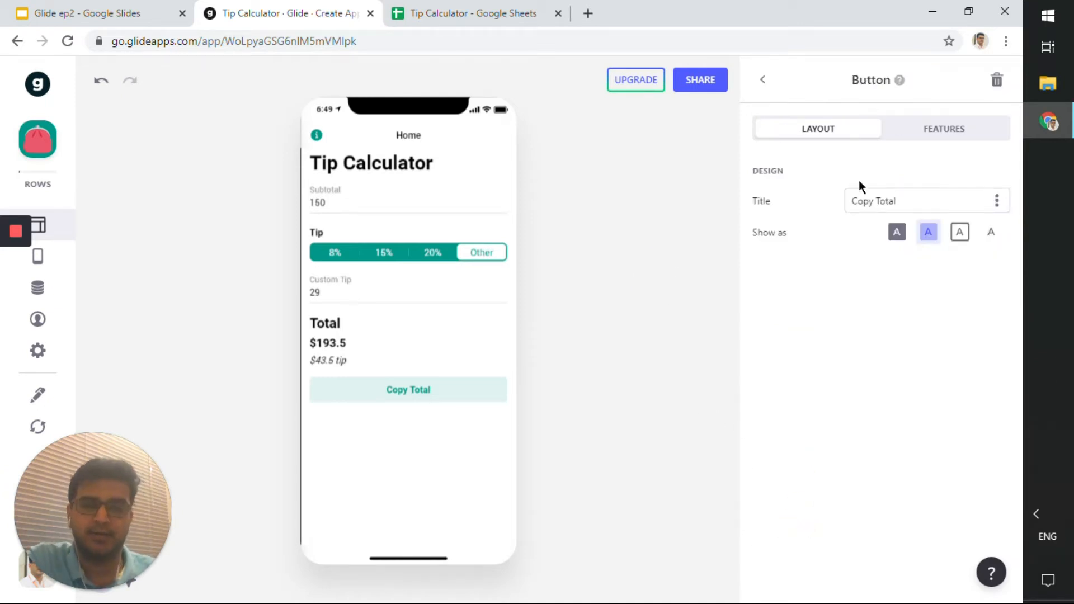
{"action": "left_click", "coordinate": [896, 199]}
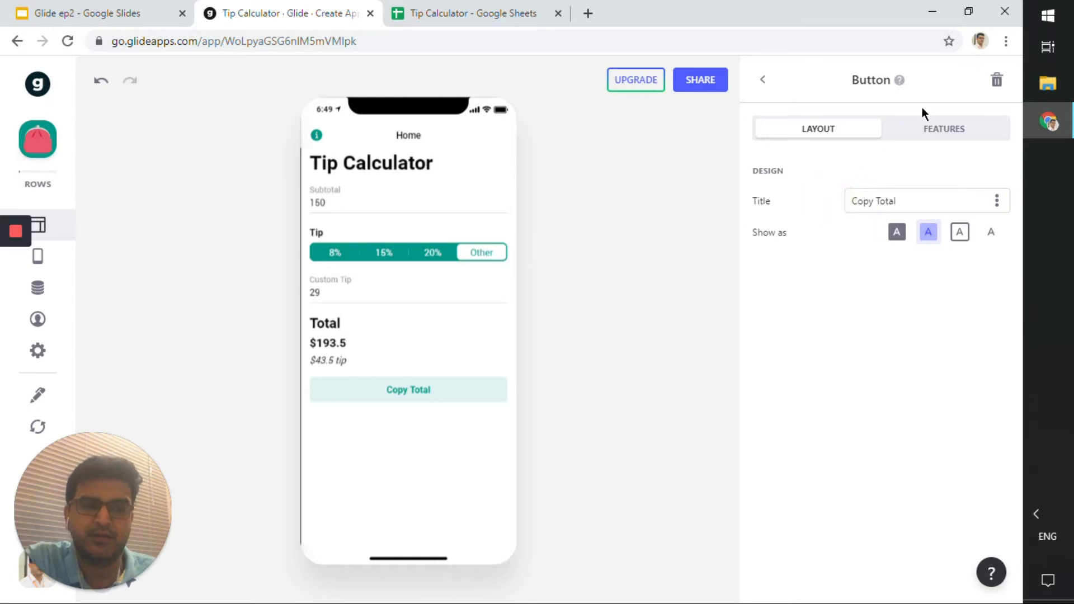
{"action": "left_click", "coordinate": [936, 133]}
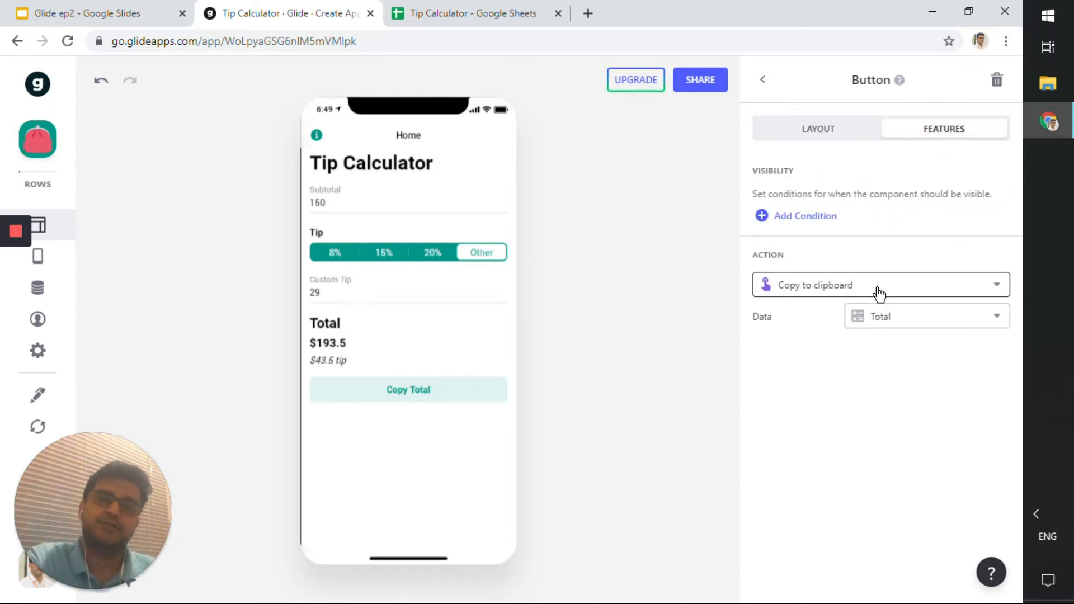
{"action": "left_click", "coordinate": [857, 291]}
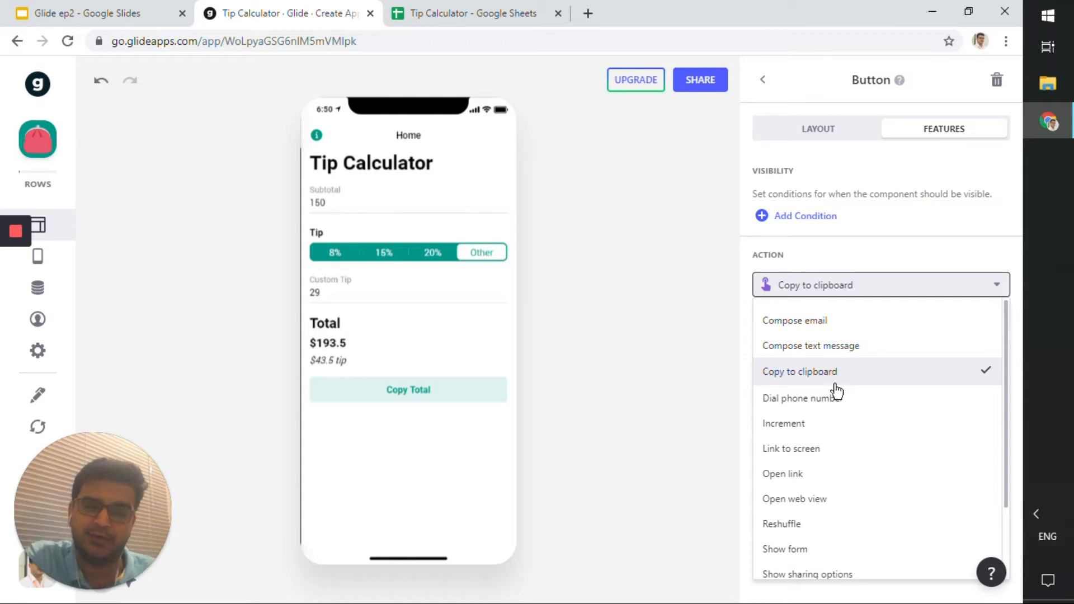
{"action": "left_click", "coordinate": [675, 308]}
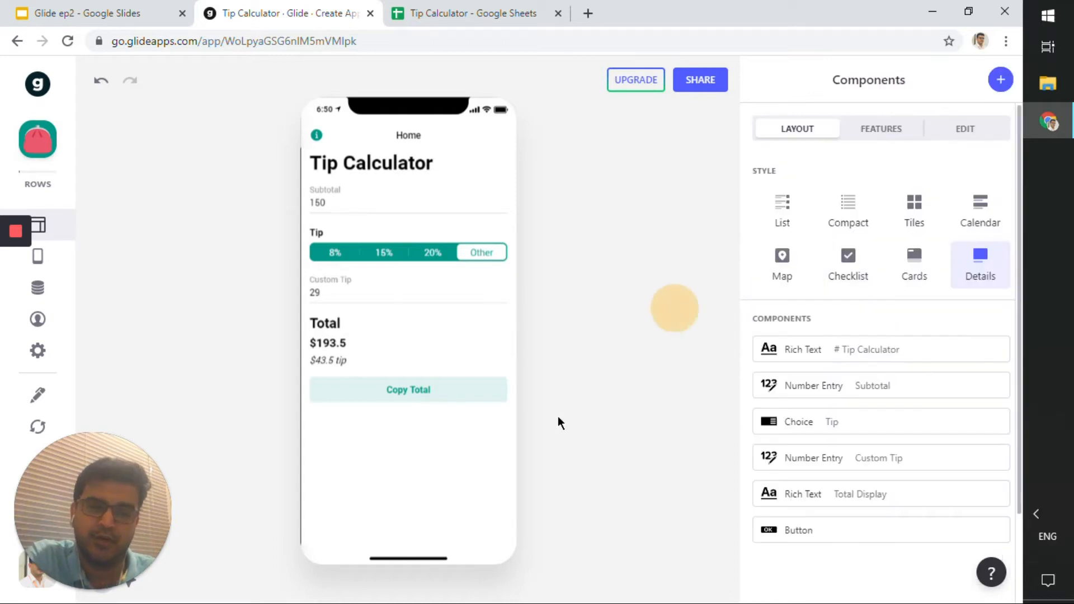
Reopen the button's features and review the Data options for the clipboard action, keeping Total.
{"action": "left_click", "coordinate": [808, 539]}
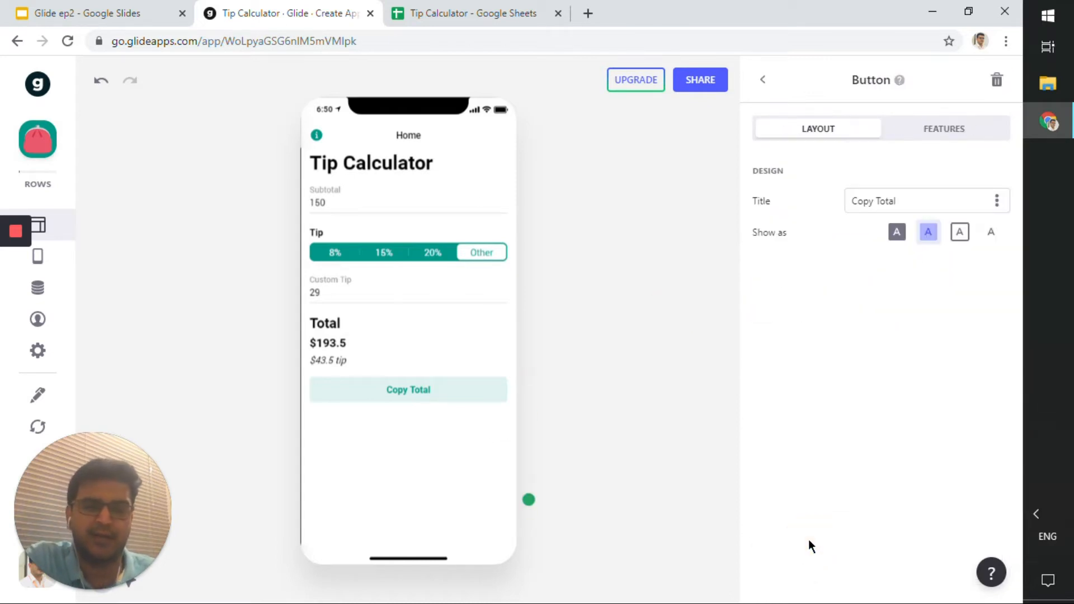
{"action": "left_click", "coordinate": [909, 134]}
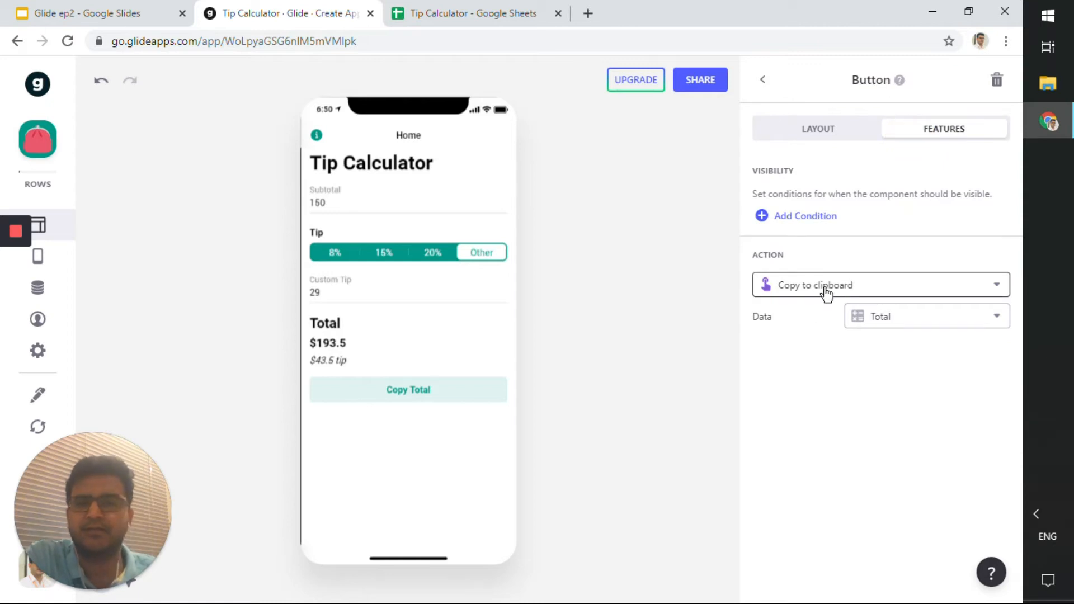
{"action": "left_click", "coordinate": [916, 324]}
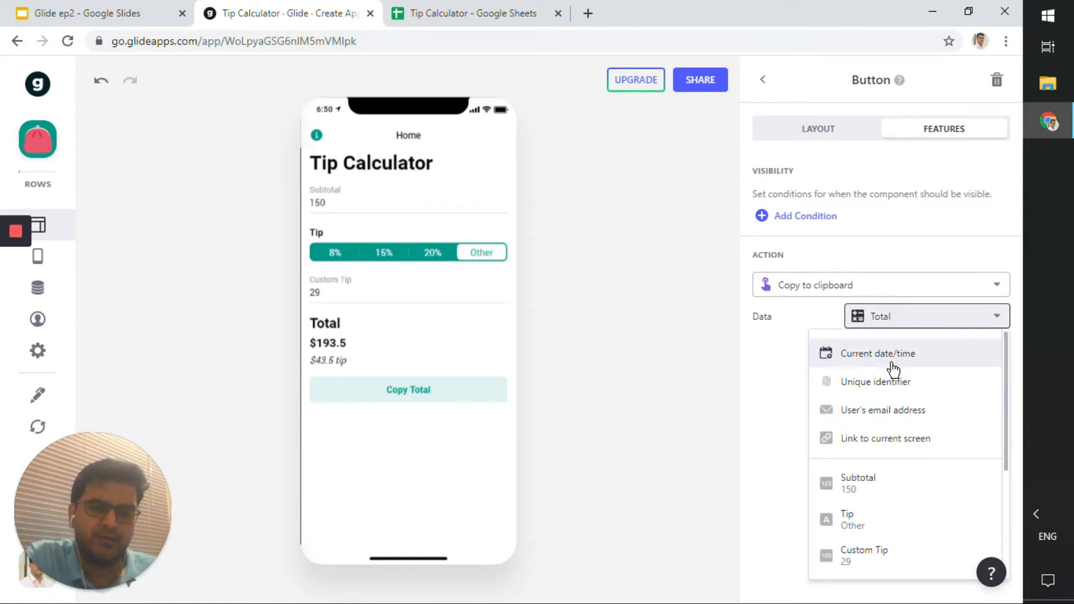
{"action": "scroll", "coordinate": [902, 438], "scroll_direction": "down", "scroll_amount": 3}
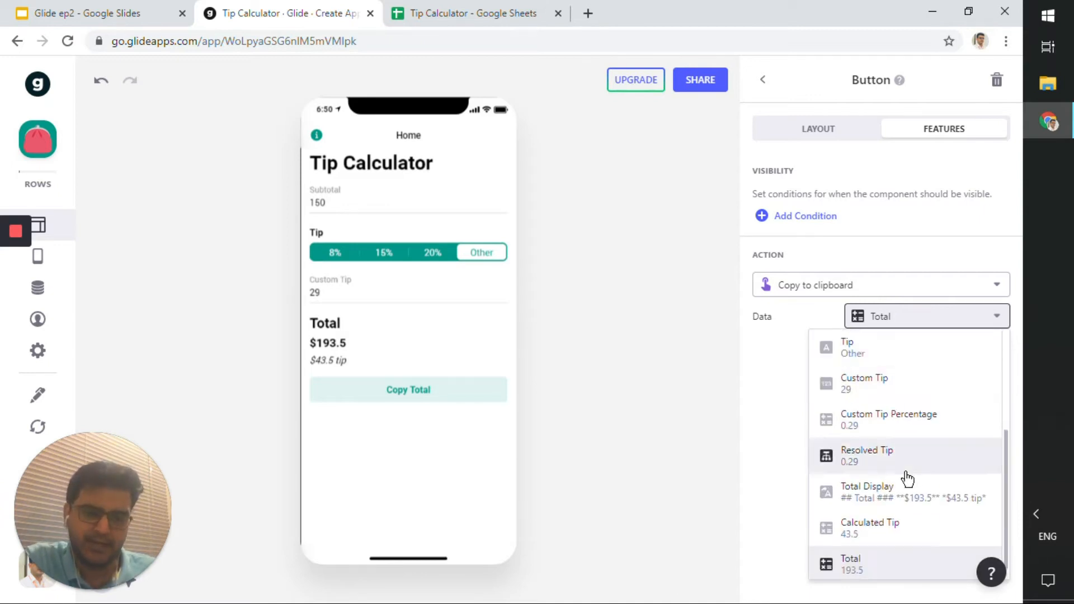
{"action": "left_click", "coordinate": [867, 571]}
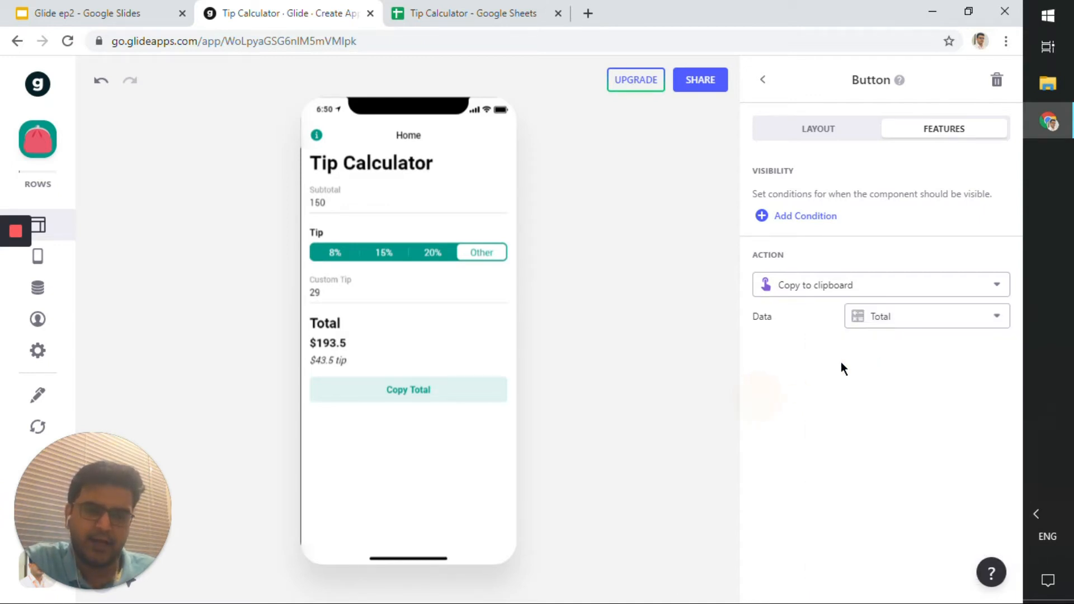
{"action": "left_click", "coordinate": [888, 322]}
{"action": "scroll", "coordinate": [892, 427], "scroll_direction": "down", "scroll_amount": 5}
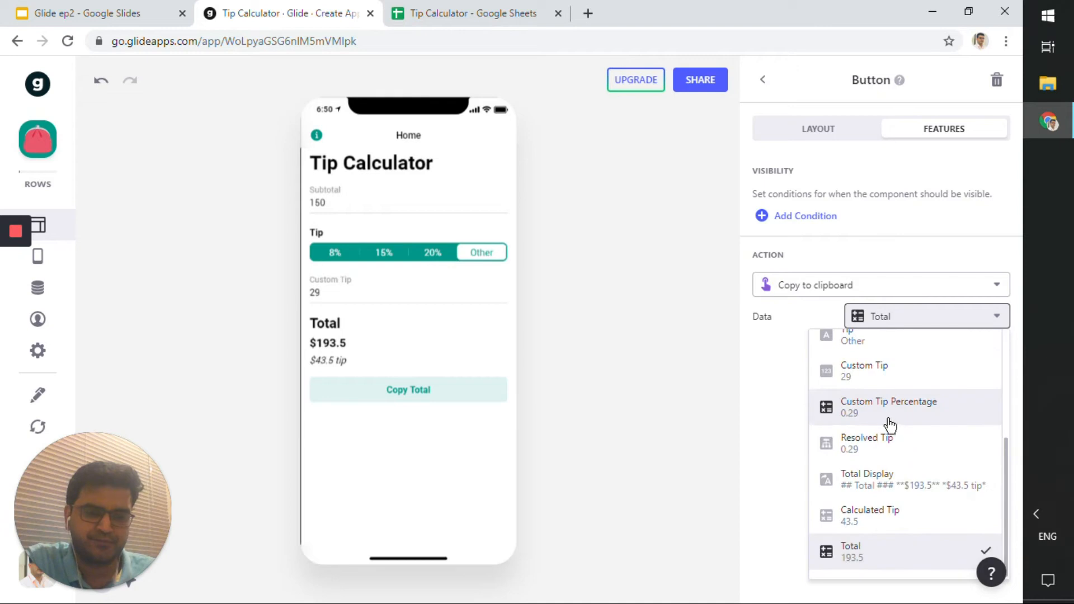
{"action": "left_click", "coordinate": [850, 573]}
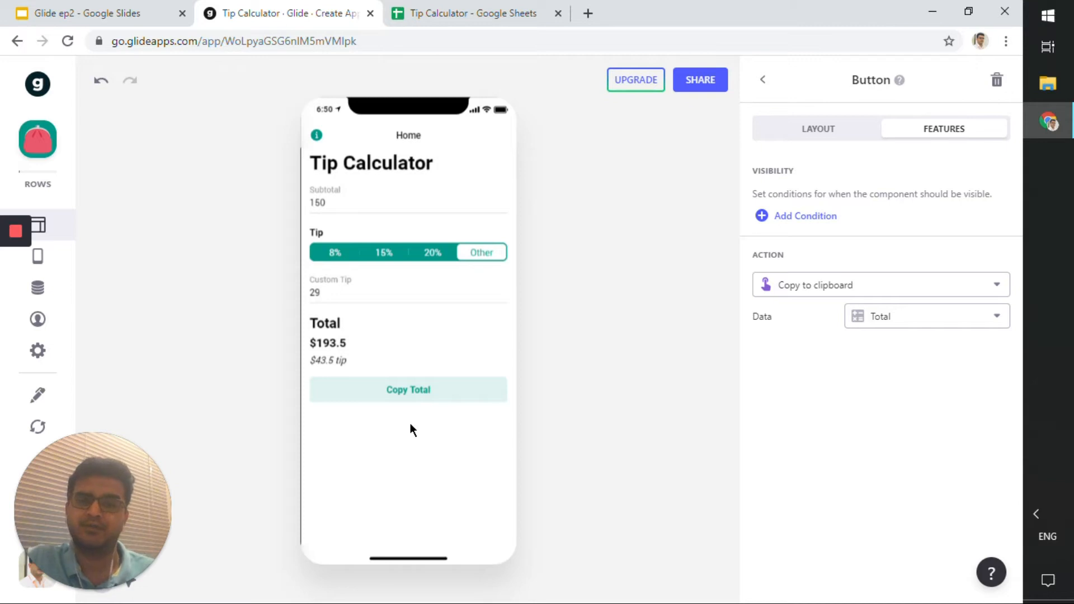
Select the 20% tip in the app preview.
{"action": "left_click", "coordinate": [445, 13]}
{"action": "left_click", "coordinate": [322, 12]}
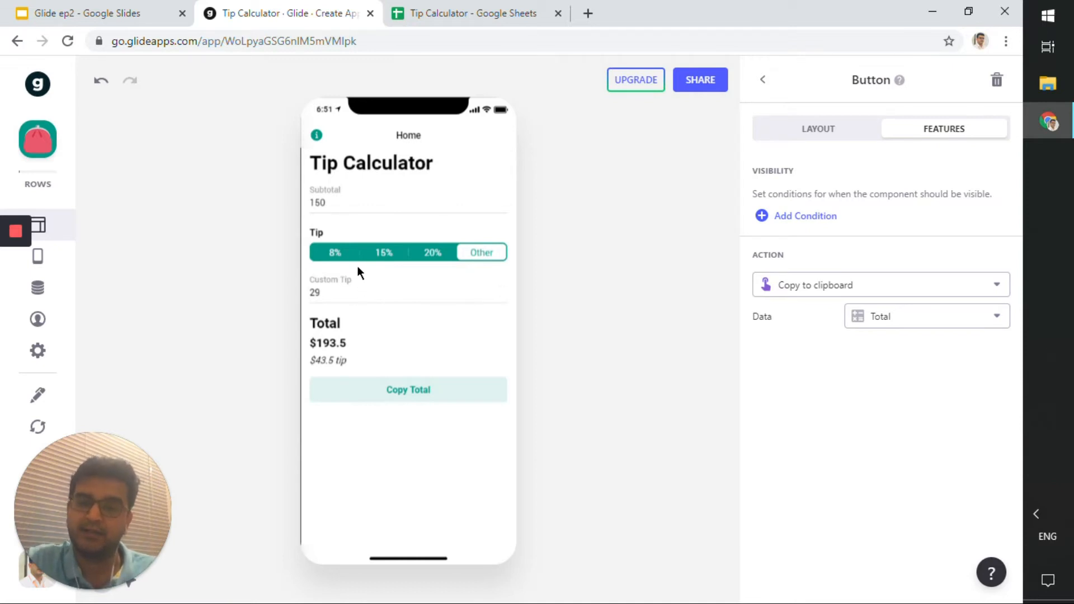
{"action": "left_click", "coordinate": [423, 253]}
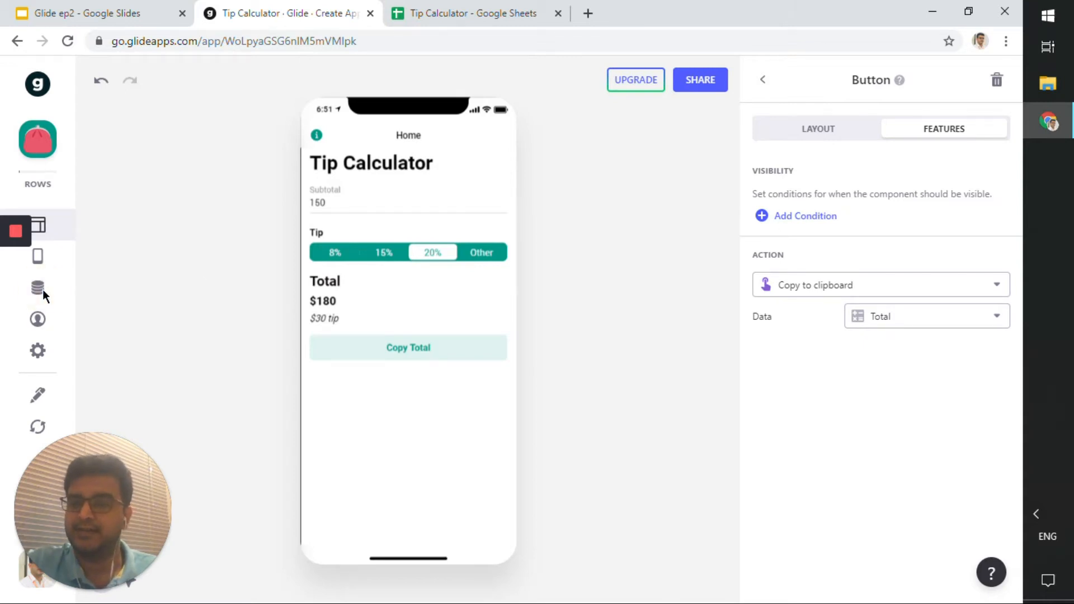
Open the Data editor and compare its Home table columns with the Google Sheet's header and value cells.
{"action": "double_click", "coordinate": [831, 8]}
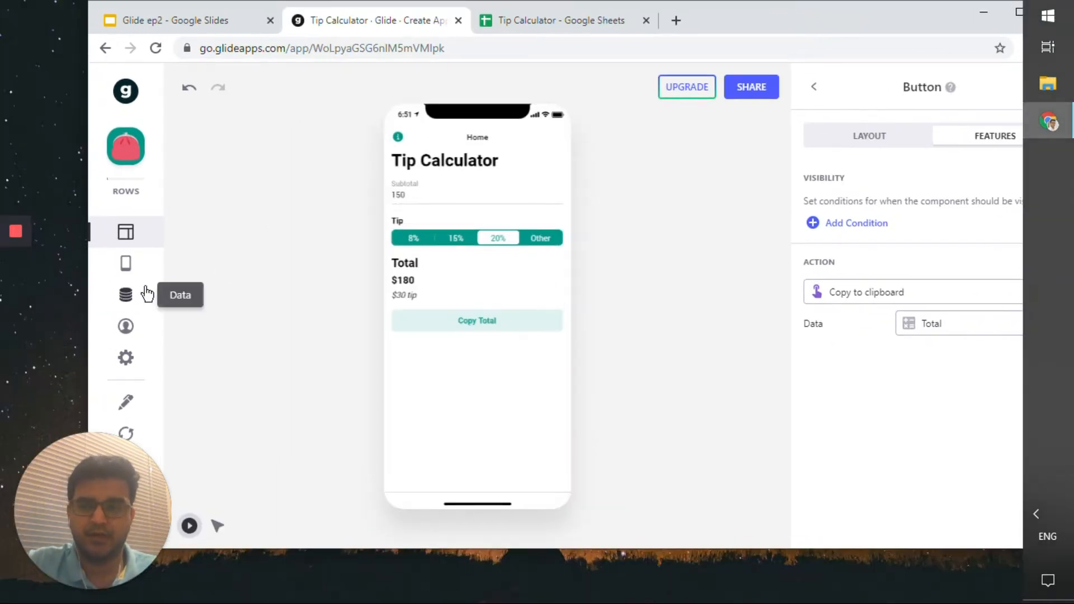
{"action": "left_click", "coordinate": [147, 293]}
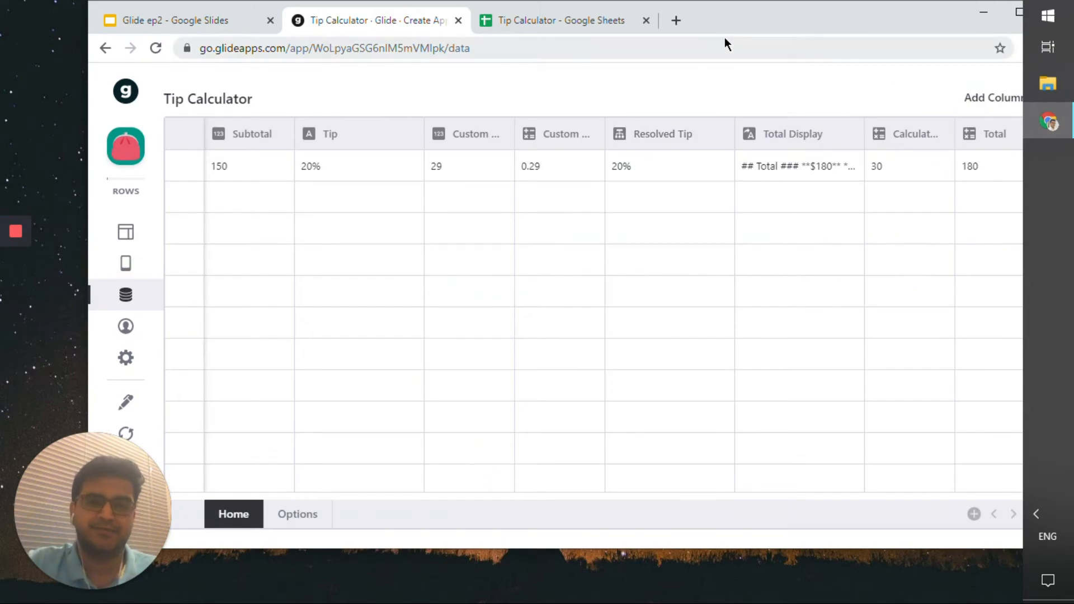
{"action": "double_click", "coordinate": [723, 34]}
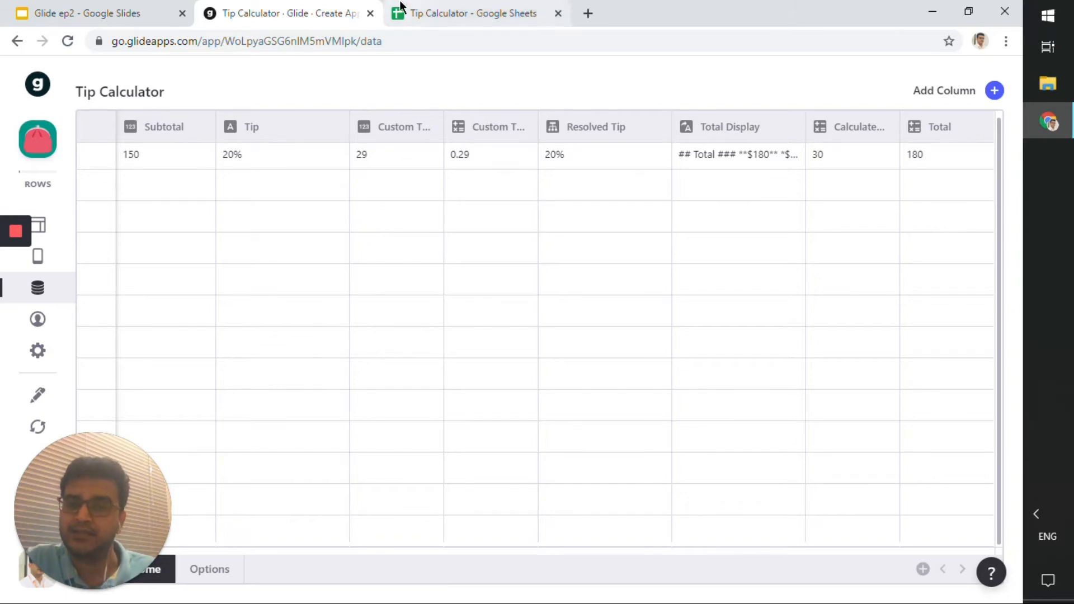
{"action": "left_click", "coordinate": [400, 8]}
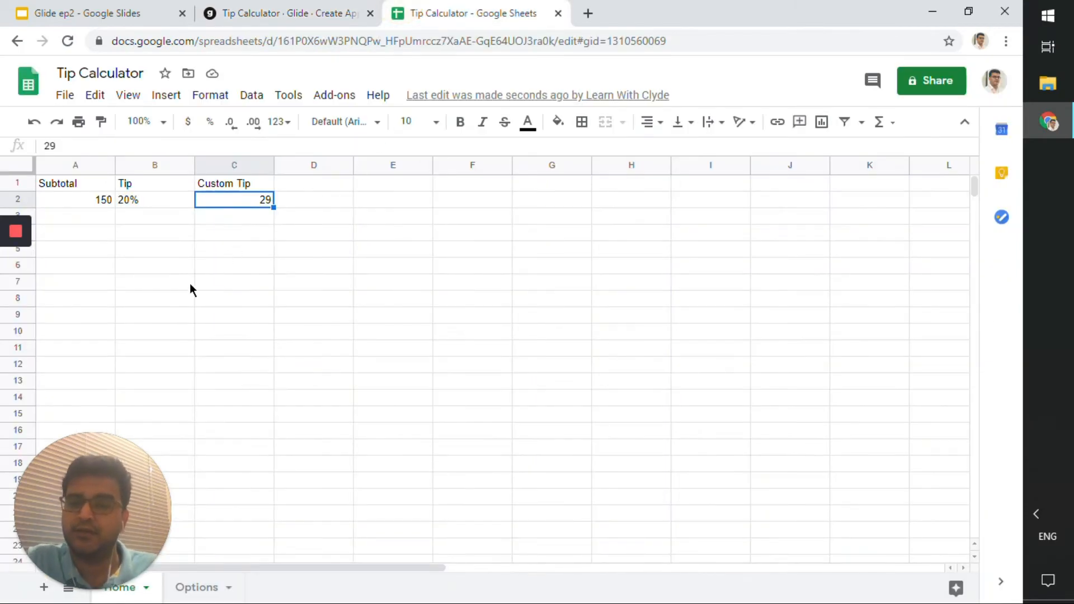
{"action": "left_click_drag", "start_coordinate": [85, 183], "coordinate": [223, 197]}
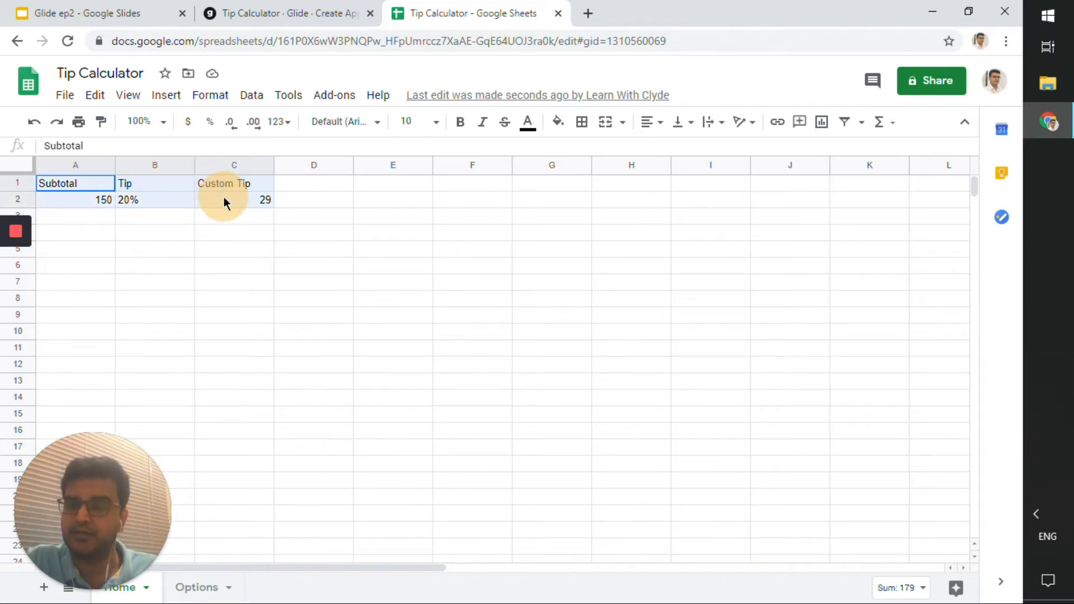
Switch between the Glide Data editor and the Google Sheet to compare their values.
{"action": "left_click", "coordinate": [283, 13]}
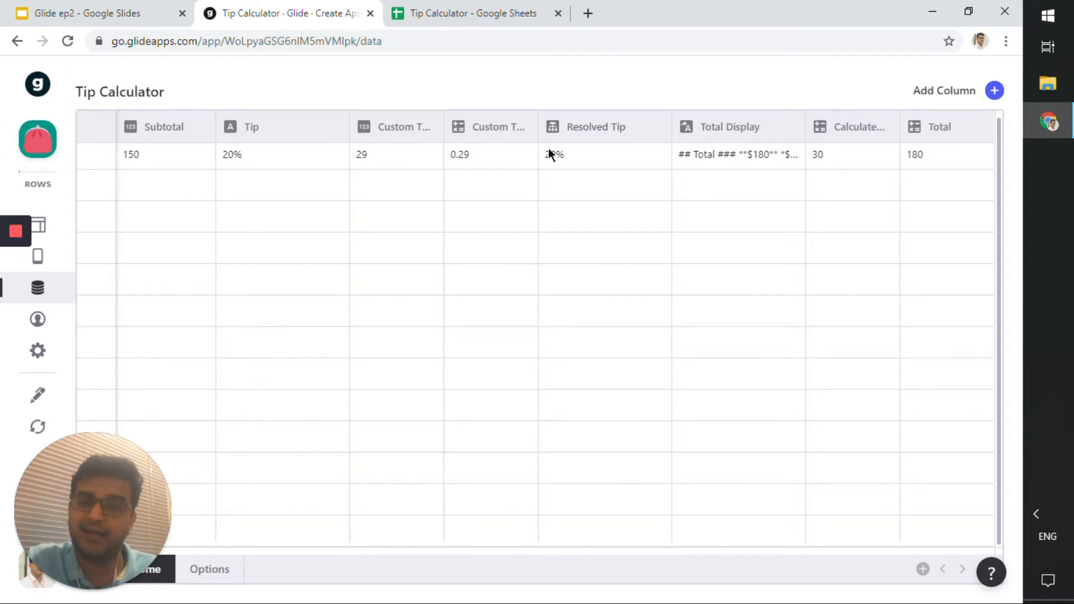
{"action": "left_click", "coordinate": [480, 12]}
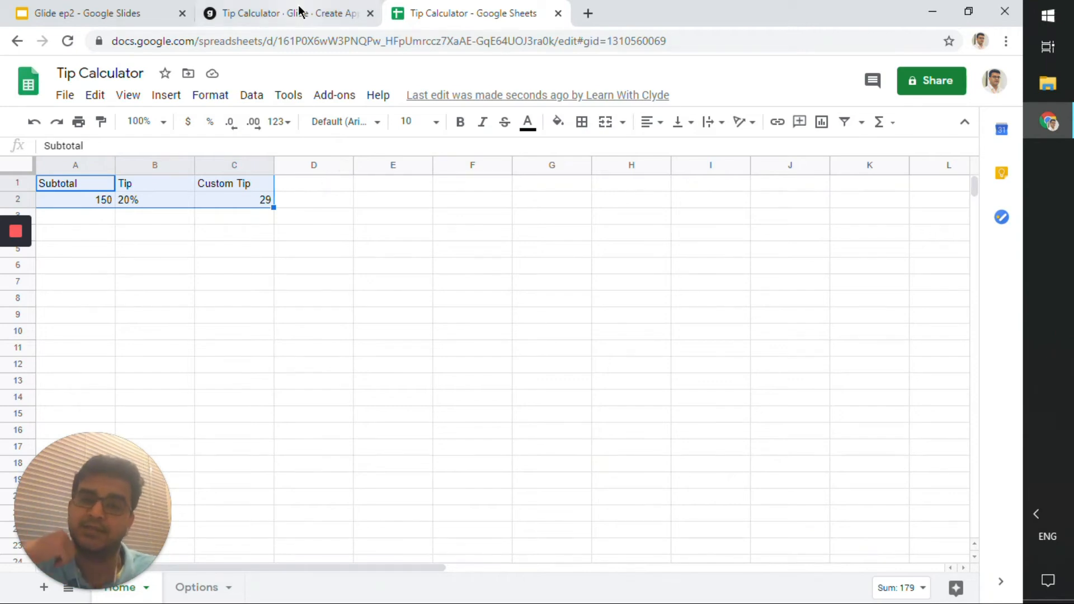
{"action": "left_click", "coordinate": [300, 12]}
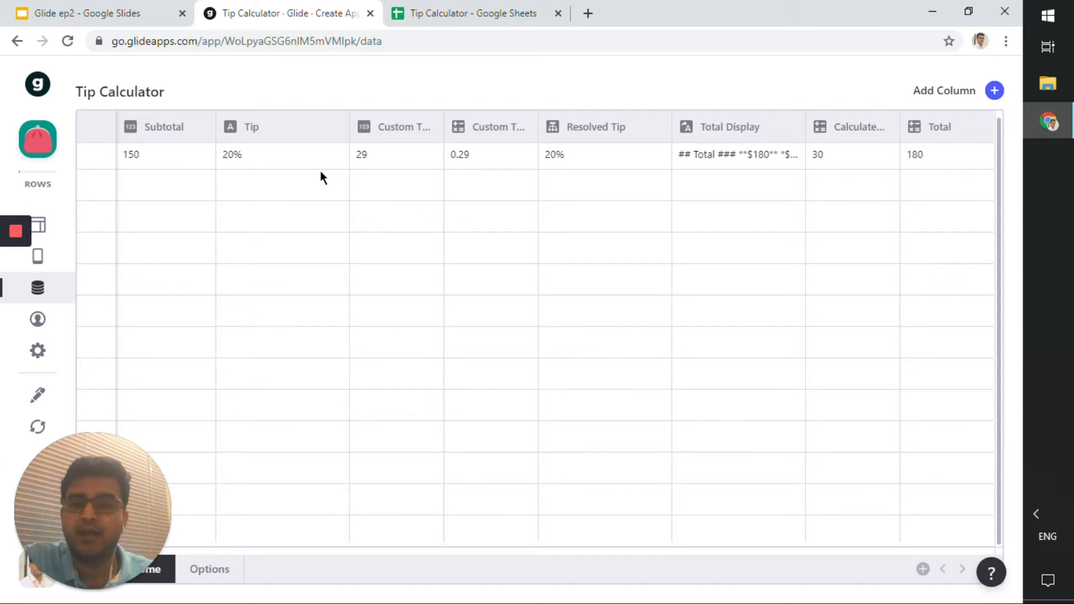
Open the Subtotal column's settings in the Data editor and review its Number type and display options.
{"action": "left_click", "coordinate": [161, 154]}
{"action": "left_click", "coordinate": [175, 129]}
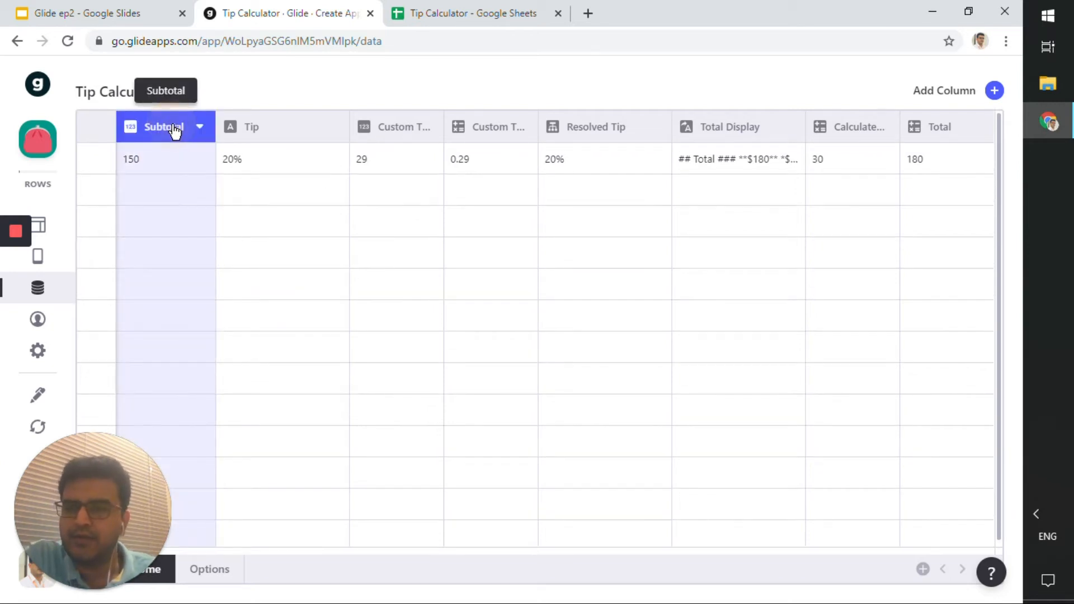
{"action": "left_click", "coordinate": [199, 127]}
{"action": "left_click", "coordinate": [177, 167]}
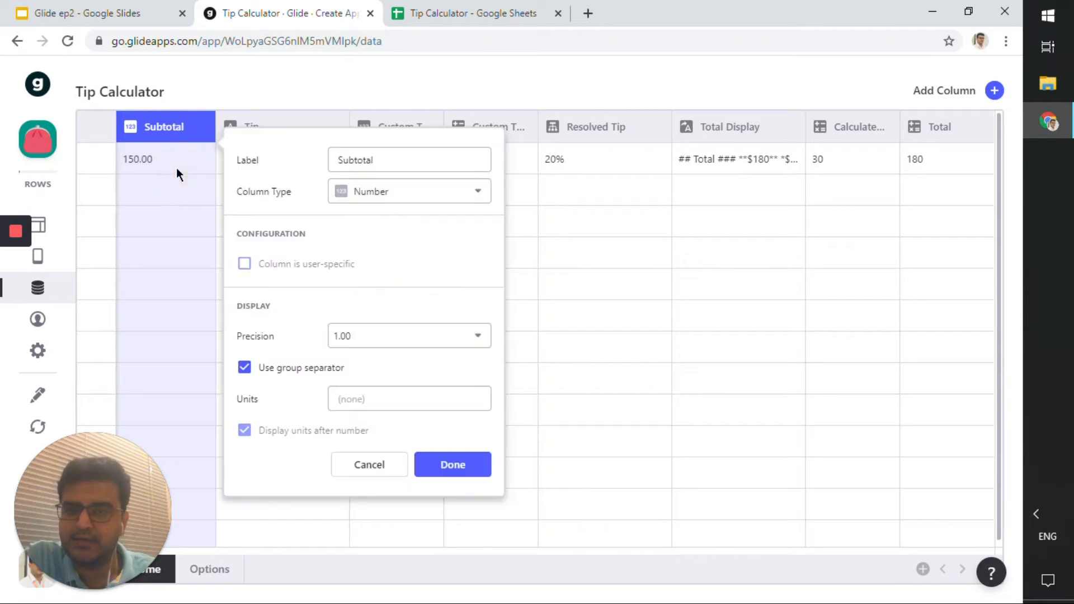
{"action": "left_click", "coordinate": [619, 283]}
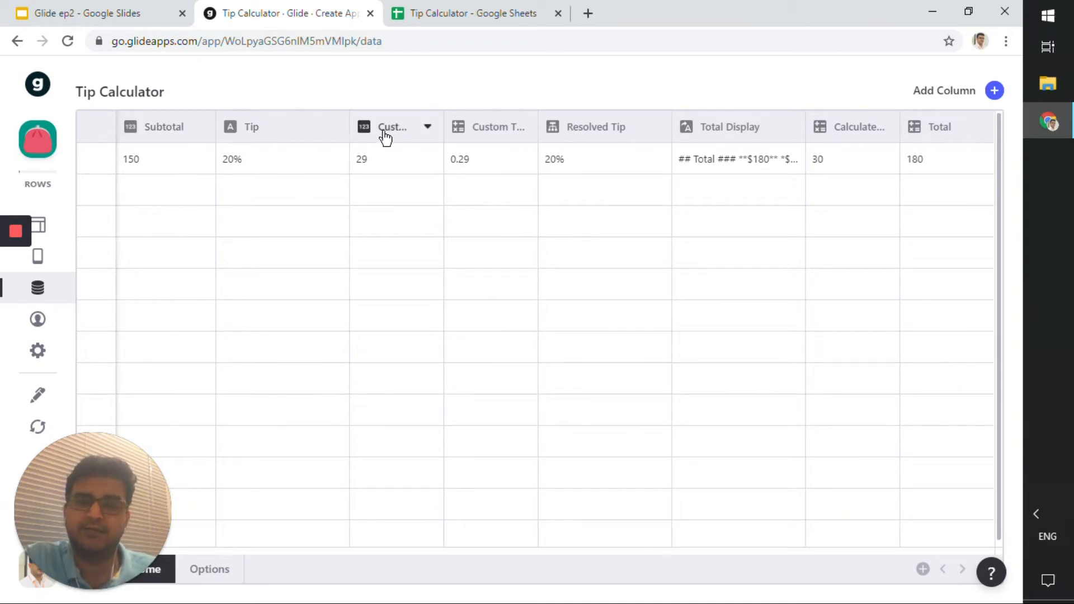
Check the Custom Tip cell in the Google Sheet, then return to the Glide Data editor.
{"action": "left_click", "coordinate": [464, 13]}
{"action": "left_click", "coordinate": [250, 201]}
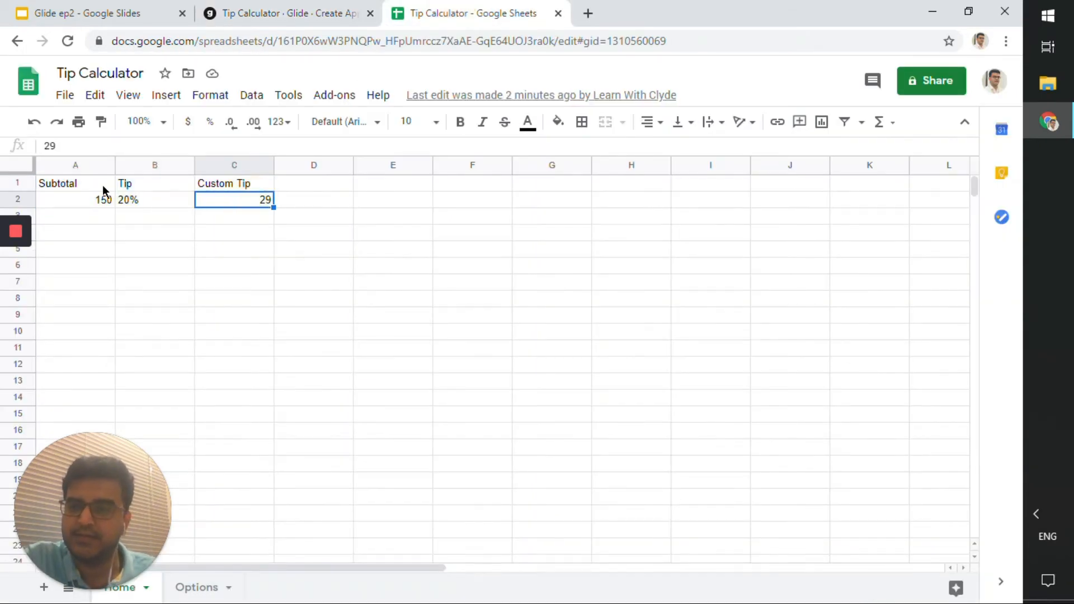
{"action": "left_click", "coordinate": [261, 13]}
{"action": "left_click", "coordinate": [156, 160]}
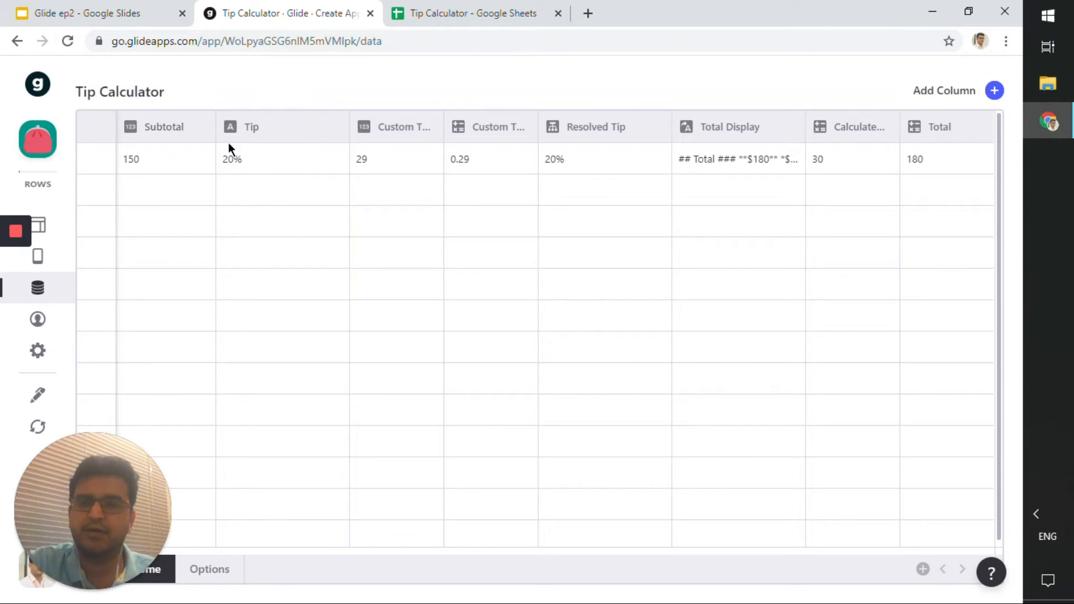
Open the Tip column's settings and review its Text column type.
{"action": "left_click", "coordinate": [283, 131]}
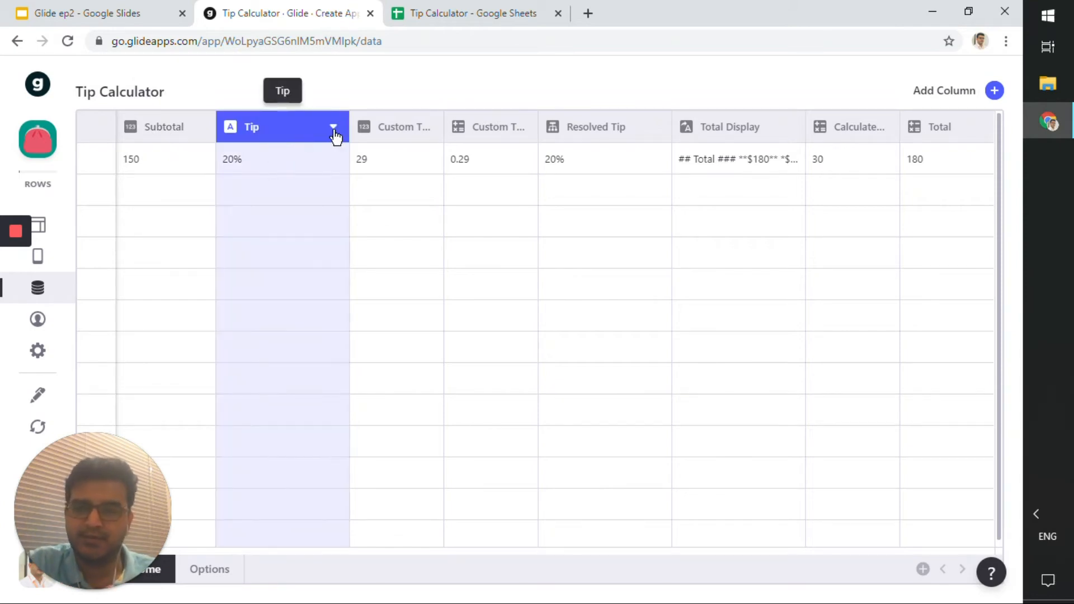
{"action": "left_click", "coordinate": [331, 127]}
{"action": "left_click", "coordinate": [310, 166]}
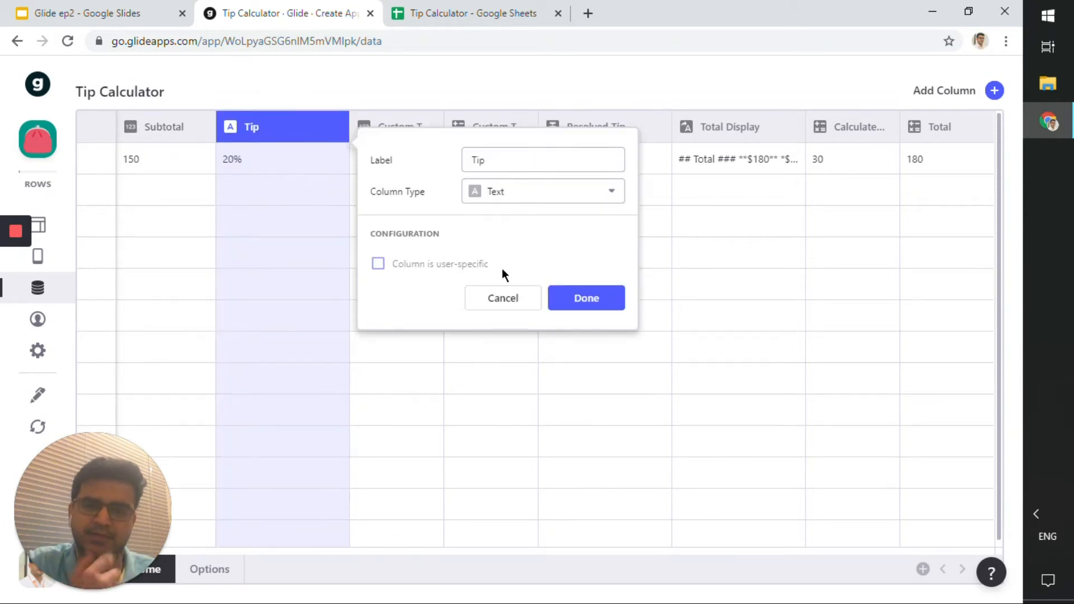
{"action": "left_click", "coordinate": [502, 295]}
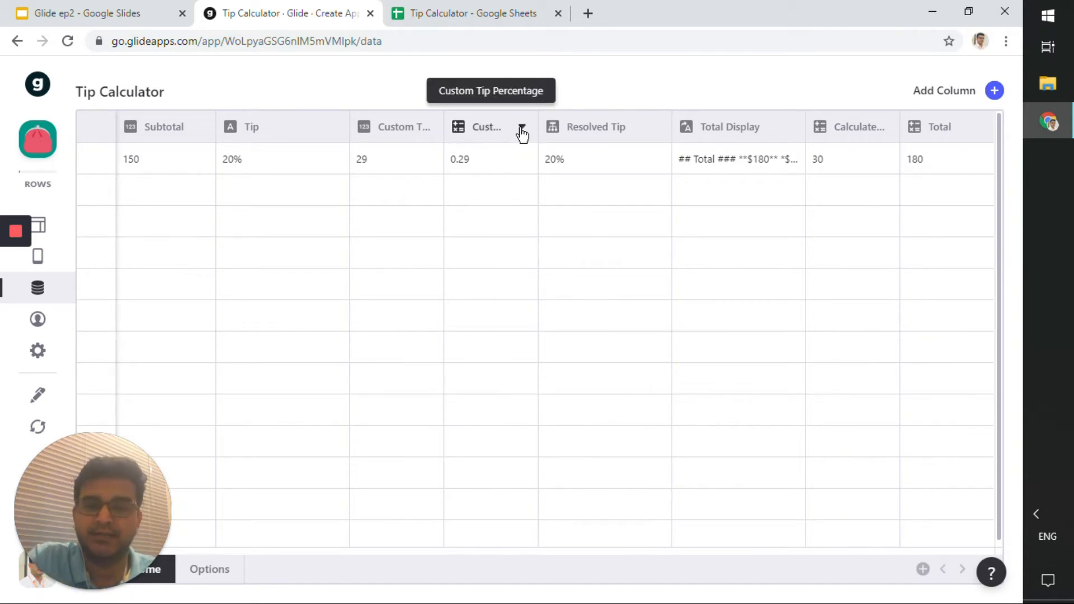
Open the Custom Tip Percentage math column and examine its formula custom tip / 100 and its replacement.
{"action": "left_click", "coordinate": [521, 130]}
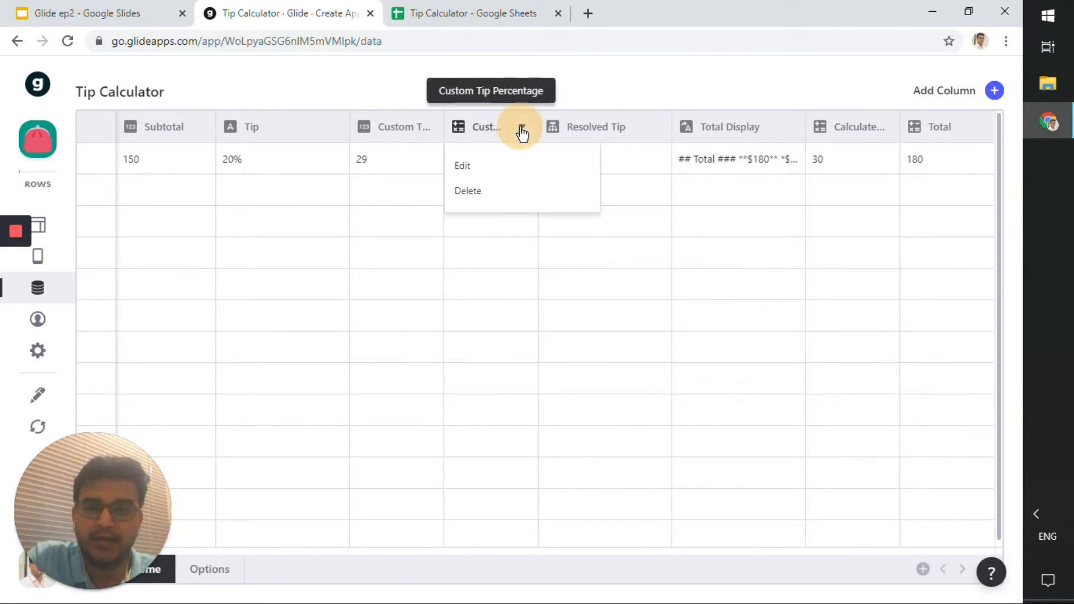
{"action": "left_click", "coordinate": [502, 164]}
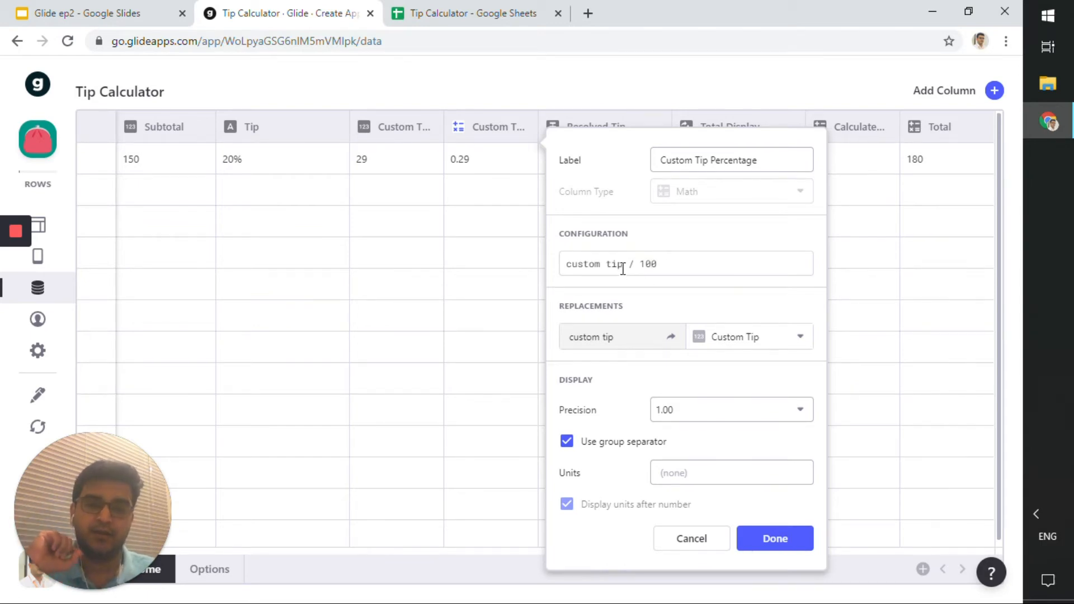
{"action": "left_click_drag", "start_coordinate": [670, 266], "coordinate": [563, 268]}
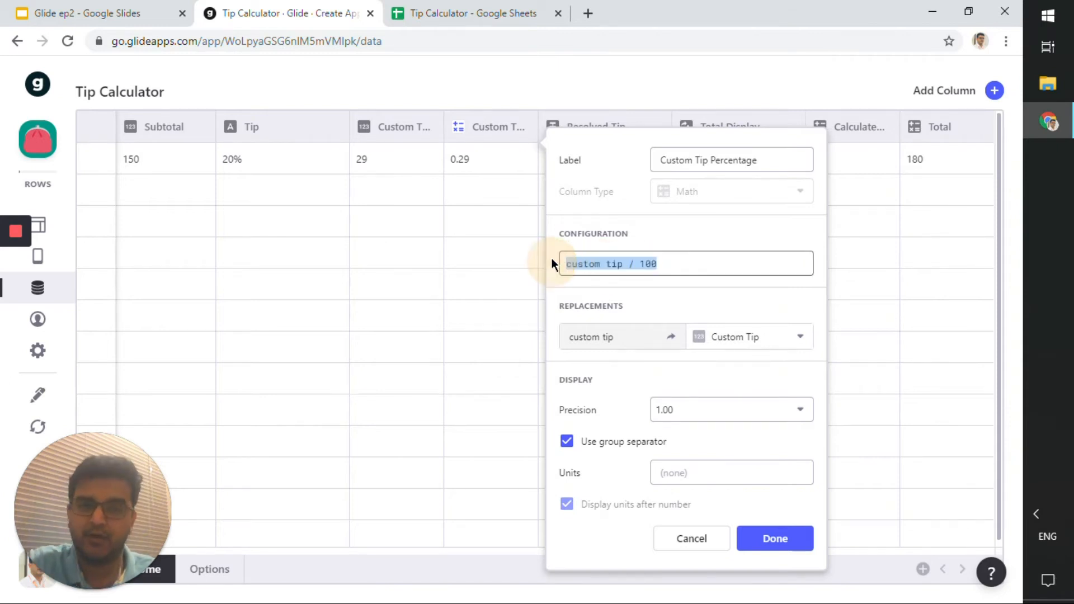
{"action": "left_click", "coordinate": [577, 262]}
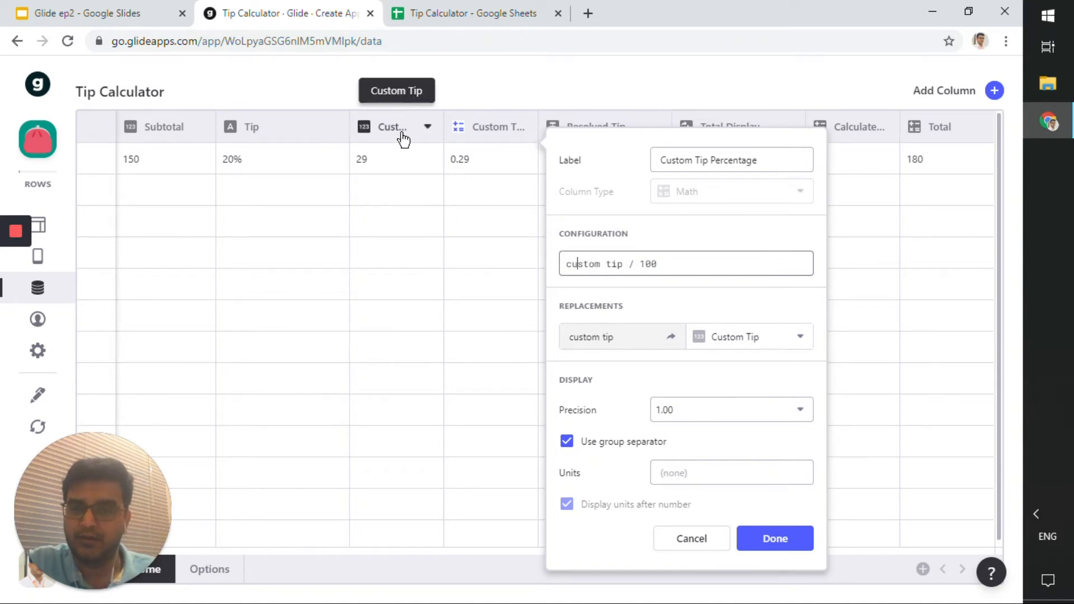
{"action": "left_click_drag", "start_coordinate": [628, 264], "coordinate": [694, 271]}
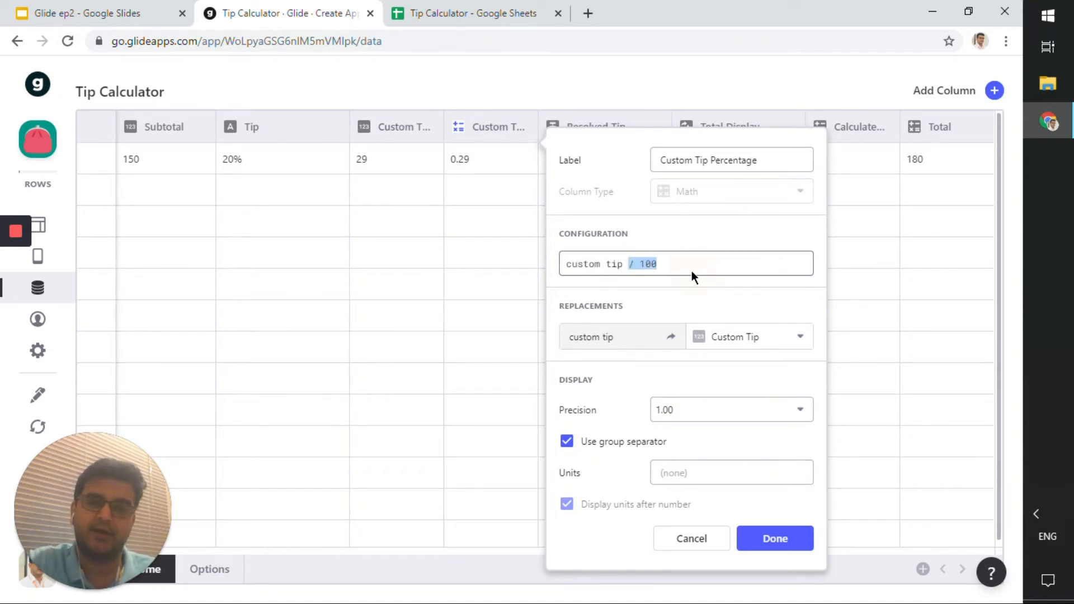
{"action": "left_click", "coordinate": [679, 265]}
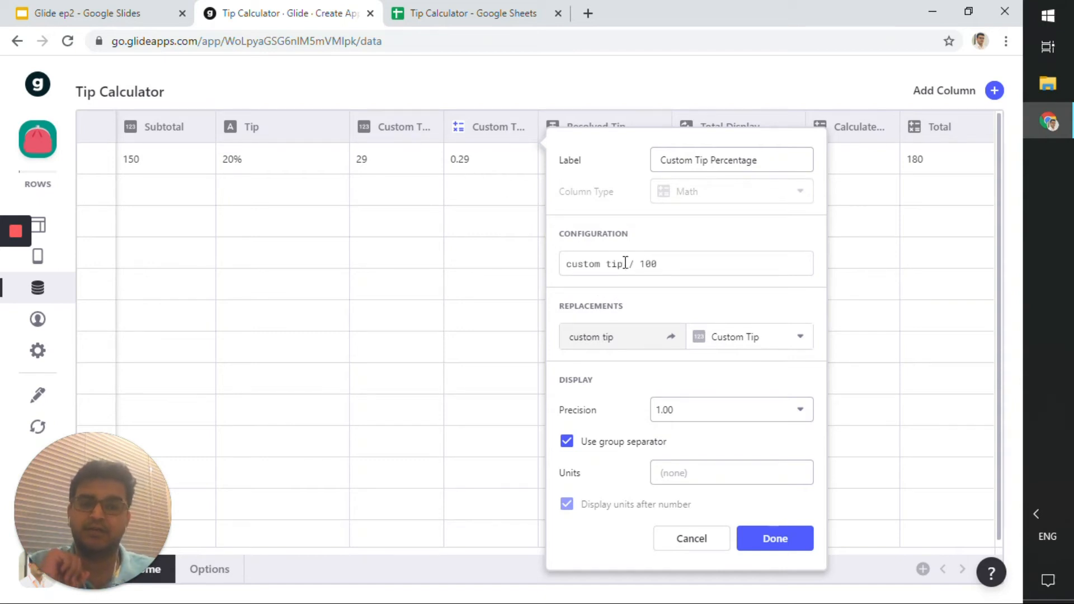
{"action": "left_click_drag", "start_coordinate": [623, 263], "coordinate": [546, 261]}
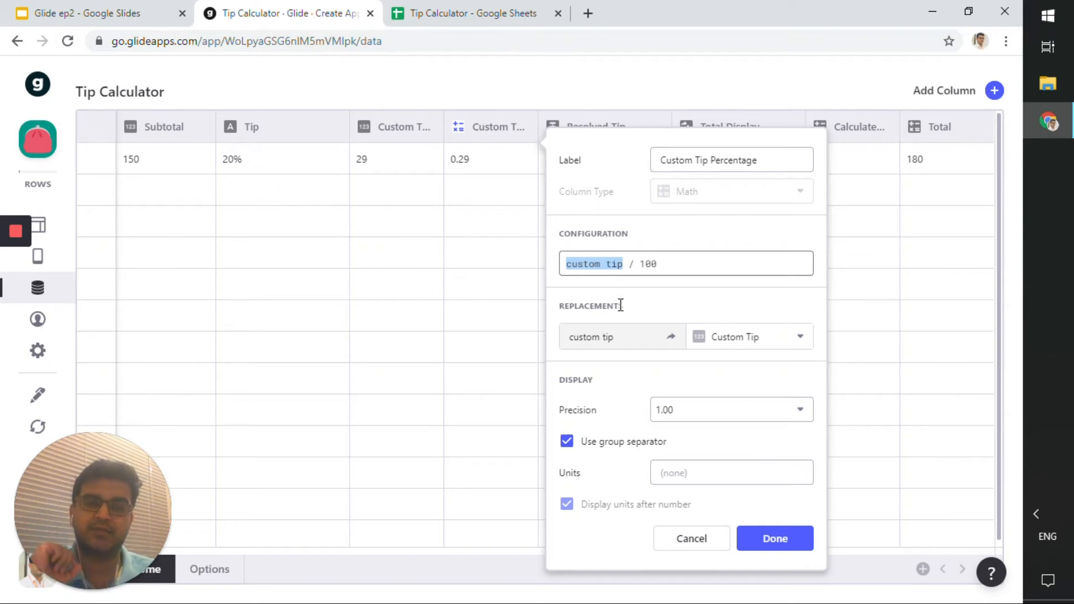
{"action": "left_click", "coordinate": [643, 340]}
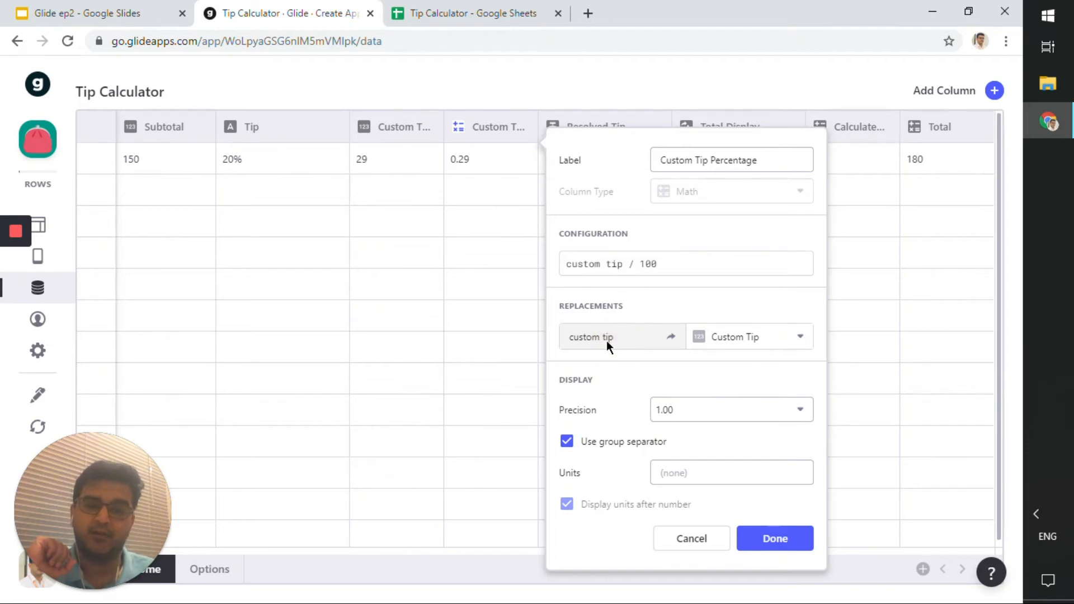
{"action": "double_click", "coordinate": [643, 338]}
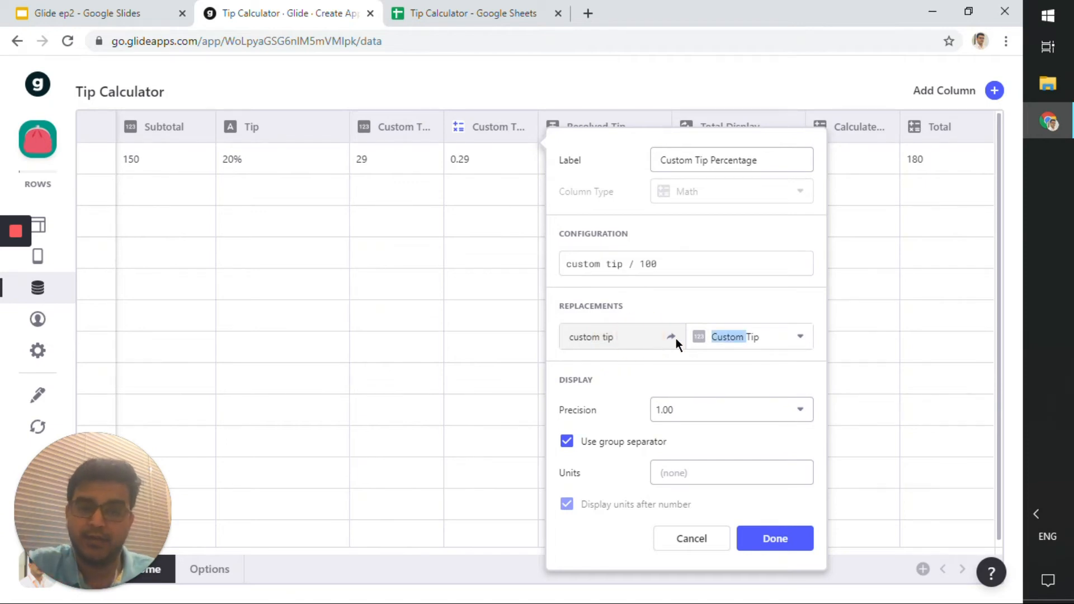
{"action": "left_click", "coordinate": [672, 337]}
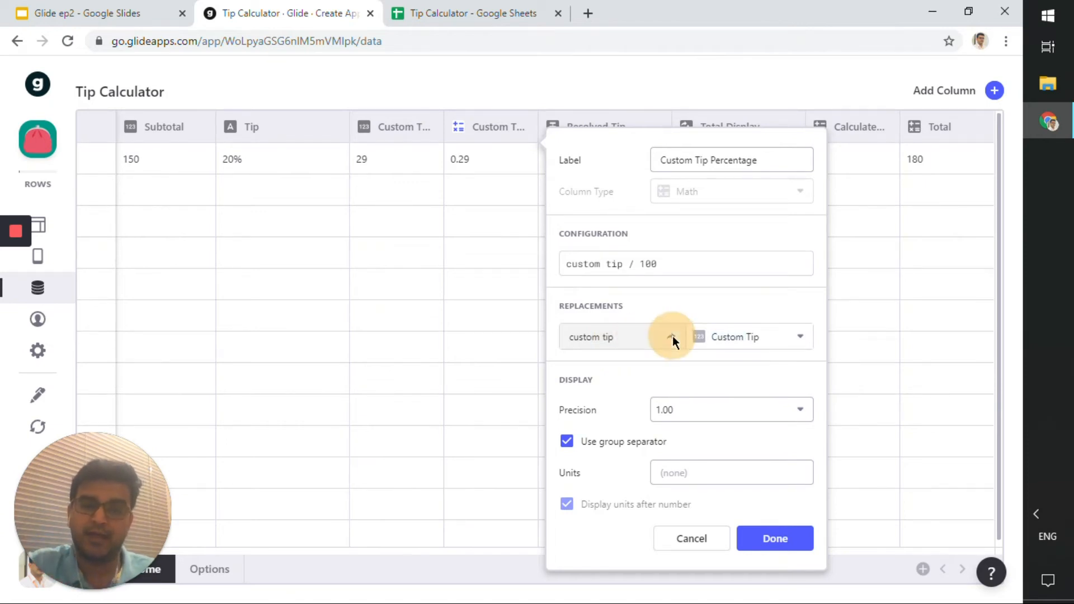
Review the replacement column choices and precision options for Custom Tip Percentage, then cancel the dialog.
{"action": "left_click", "coordinate": [723, 341]}
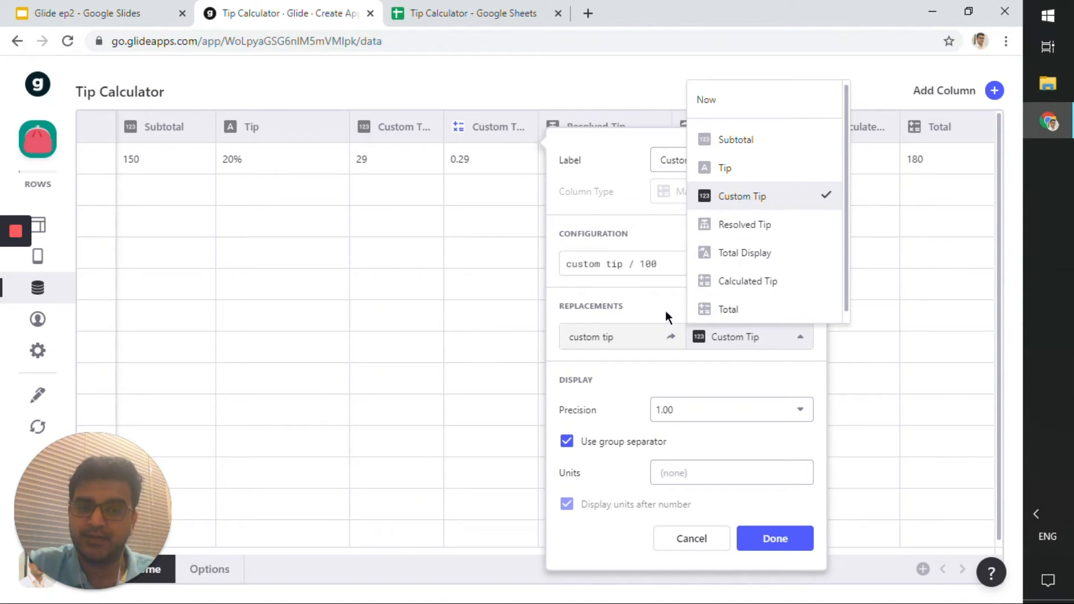
{"action": "left_click", "coordinate": [619, 266]}
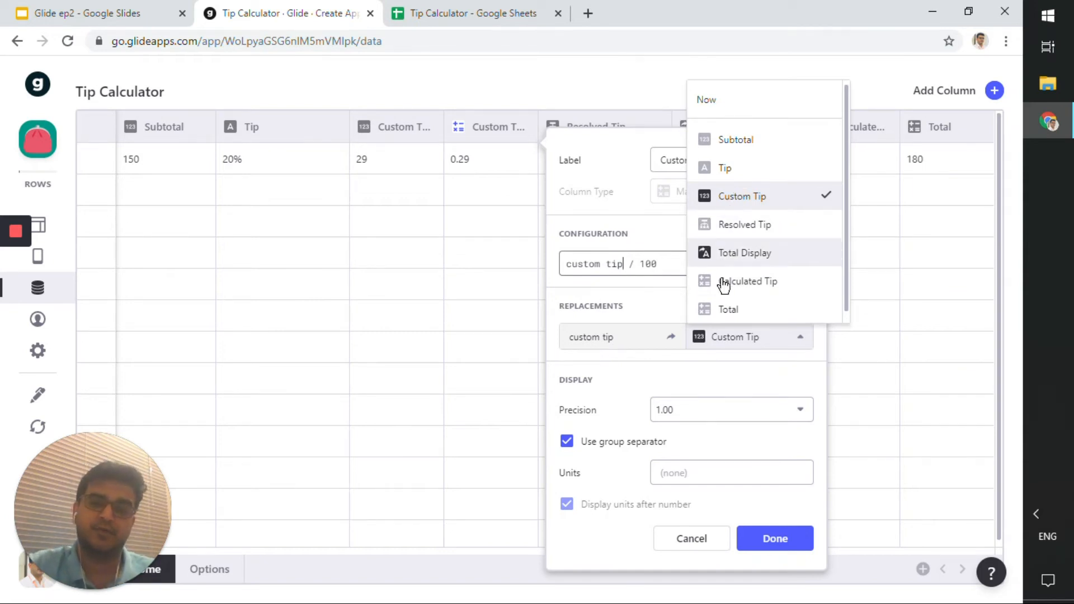
{"action": "left_click", "coordinate": [688, 379]}
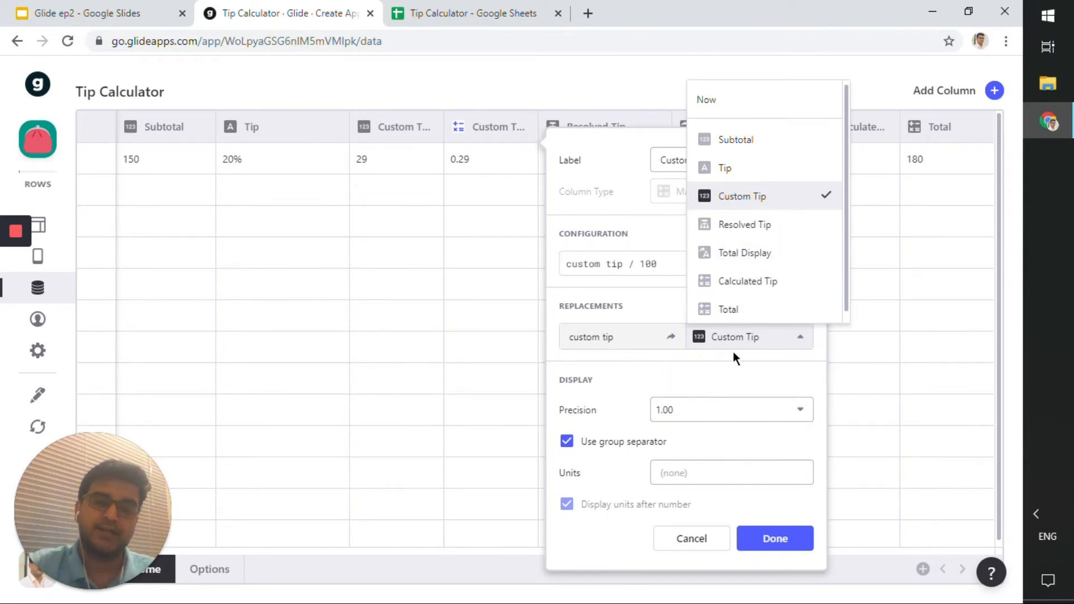
{"action": "left_click_drag", "start_coordinate": [623, 264], "coordinate": [563, 264]}
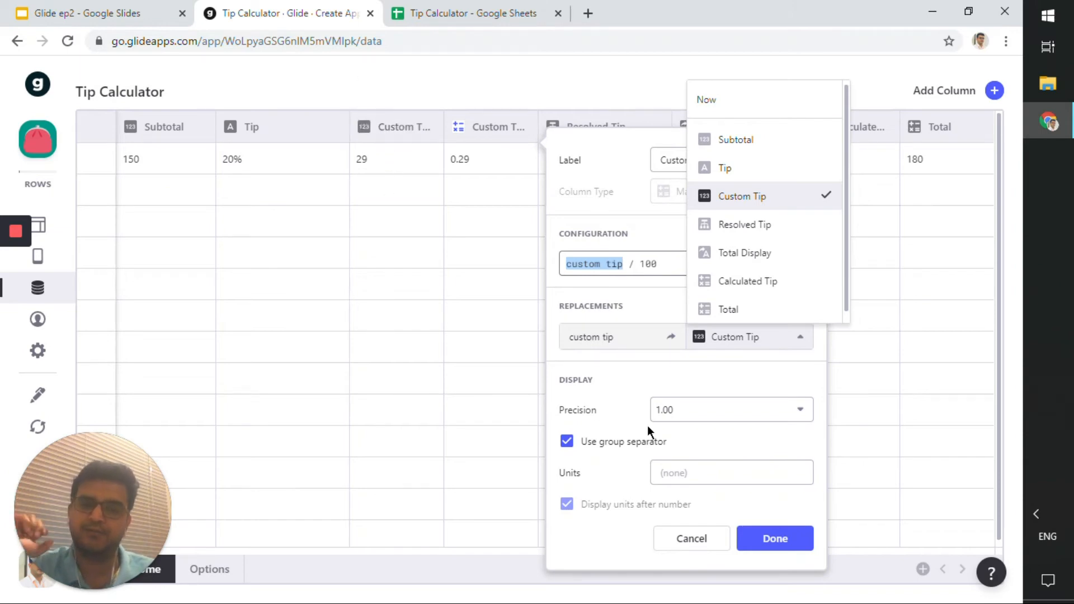
{"action": "left_click", "coordinate": [631, 368]}
{"action": "left_click", "coordinate": [698, 418]}
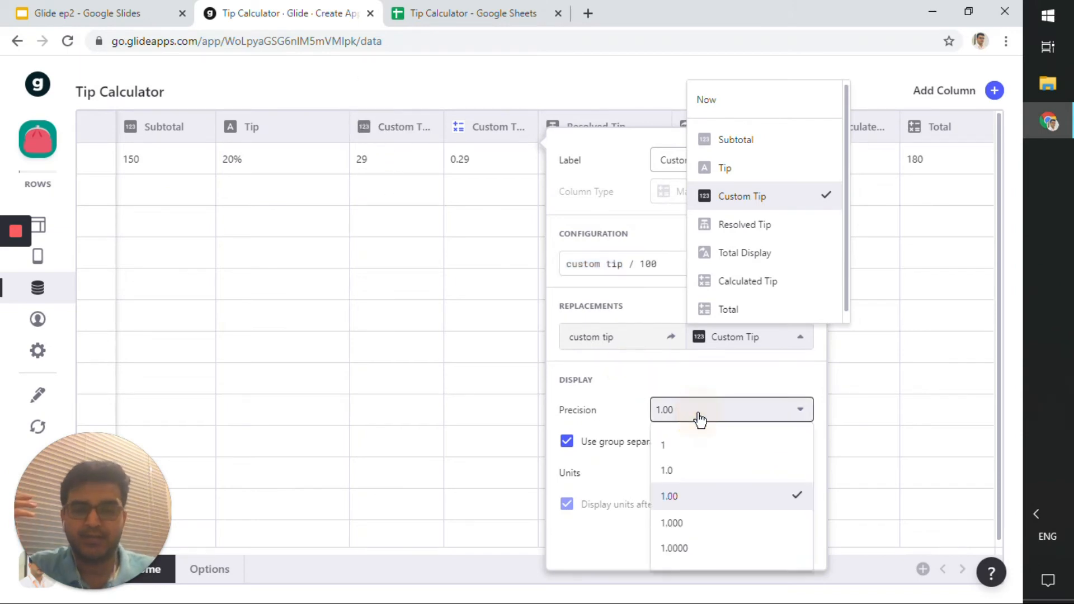
{"action": "left_click", "coordinate": [699, 418]}
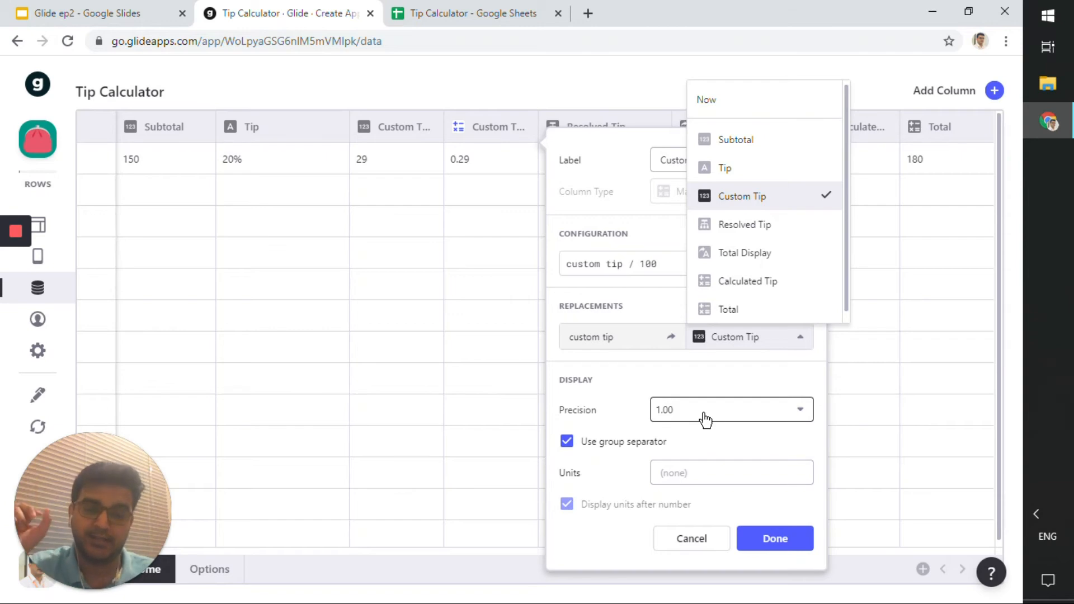
{"action": "left_click", "coordinate": [694, 539]}
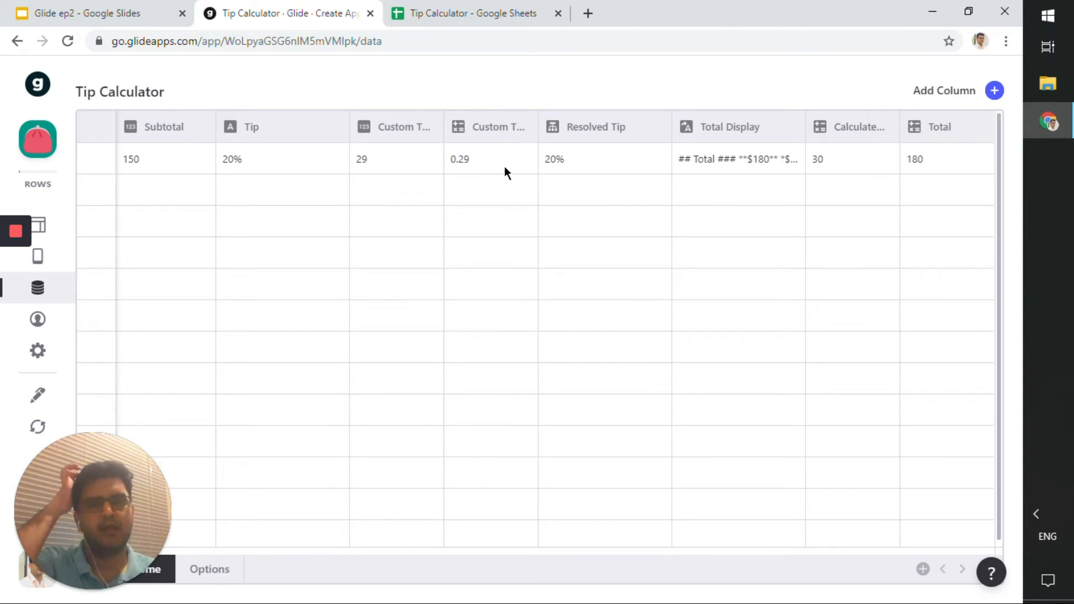
Open the Resolved Tip column's settings and examine its IF condition column, Tip.
{"action": "left_click", "coordinate": [655, 129]}
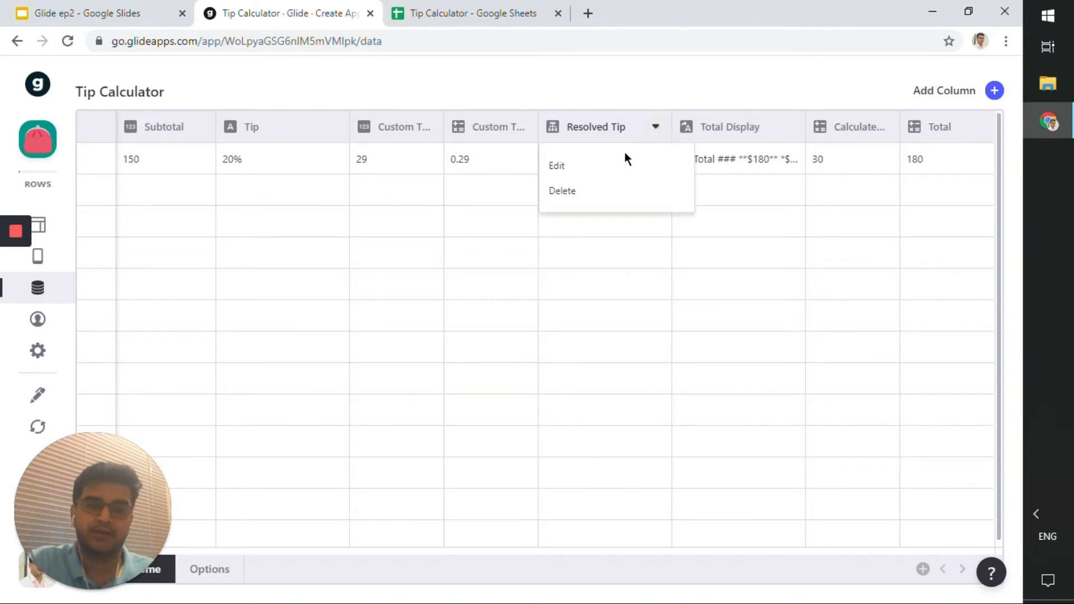
{"action": "left_click", "coordinate": [620, 156]}
{"action": "left_click", "coordinate": [653, 130]}
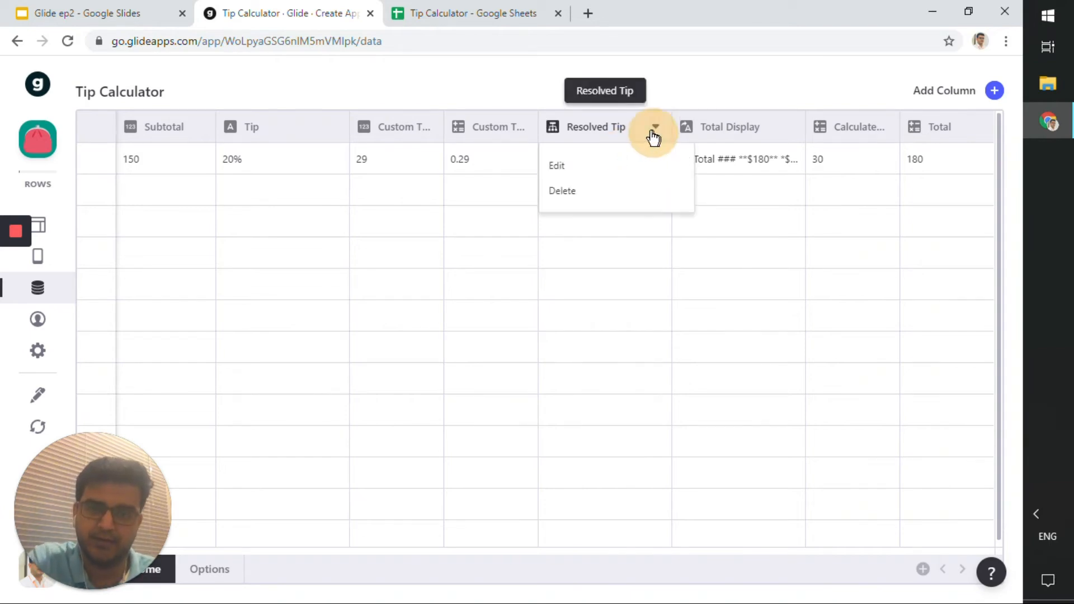
{"action": "left_click", "coordinate": [557, 164]}
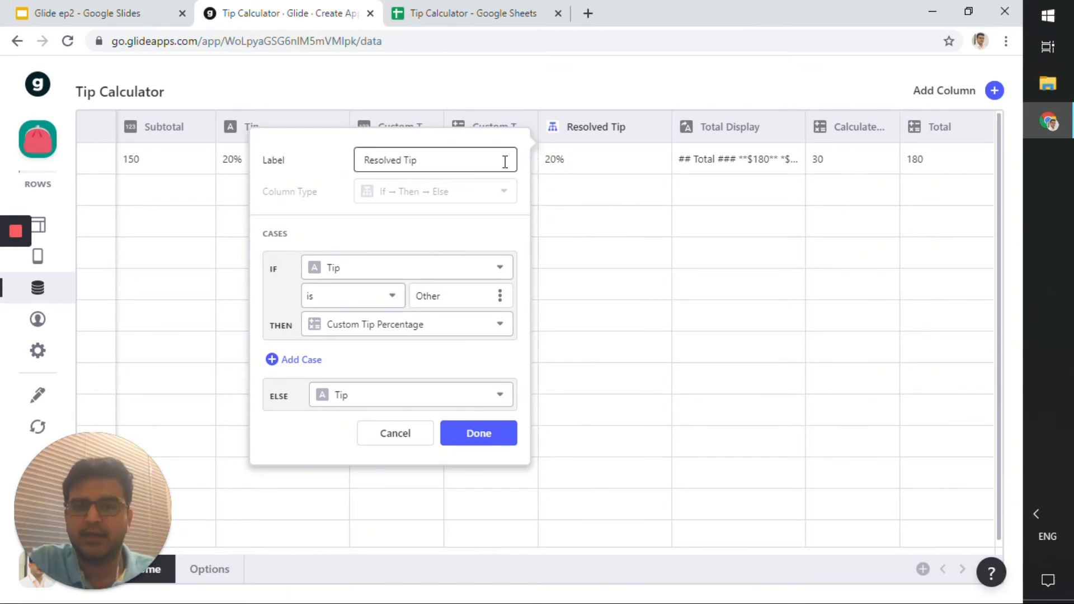
{"action": "left_click", "coordinate": [422, 168]}
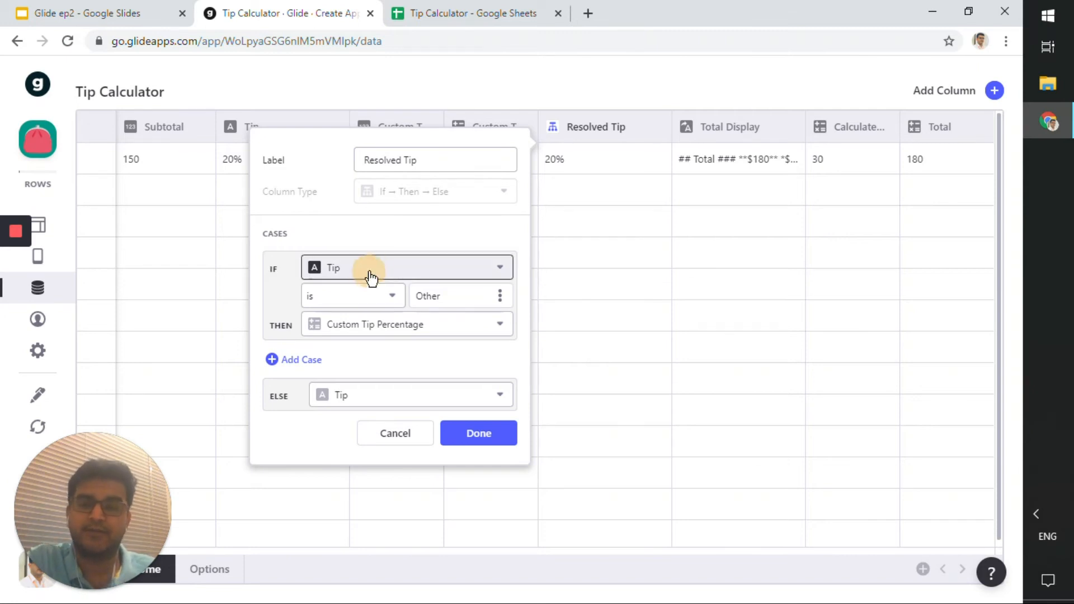
{"action": "left_click", "coordinate": [395, 274]}
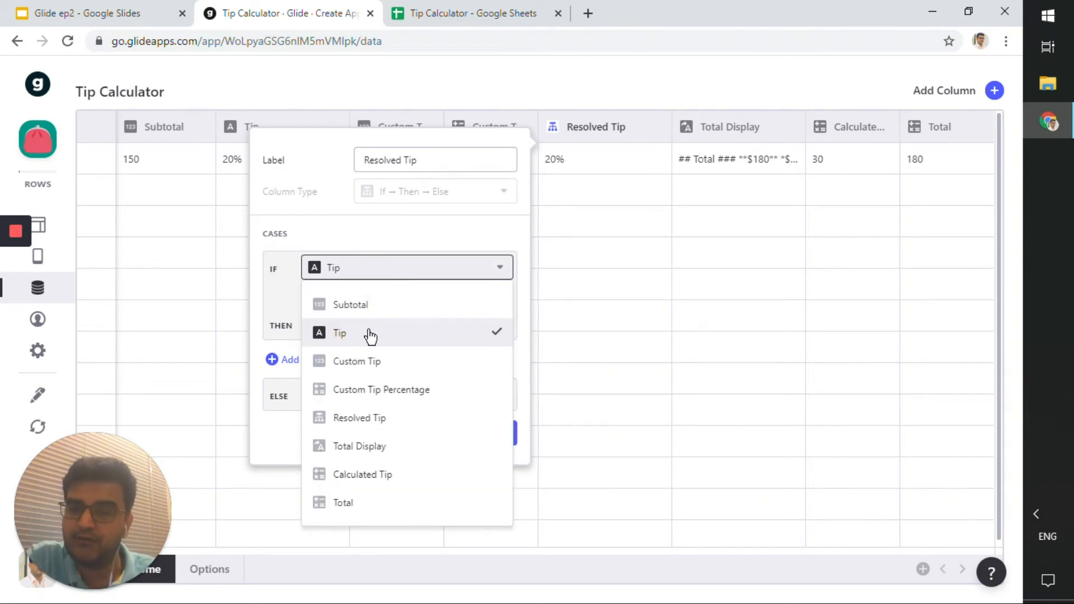
{"action": "left_click", "coordinate": [390, 269]}
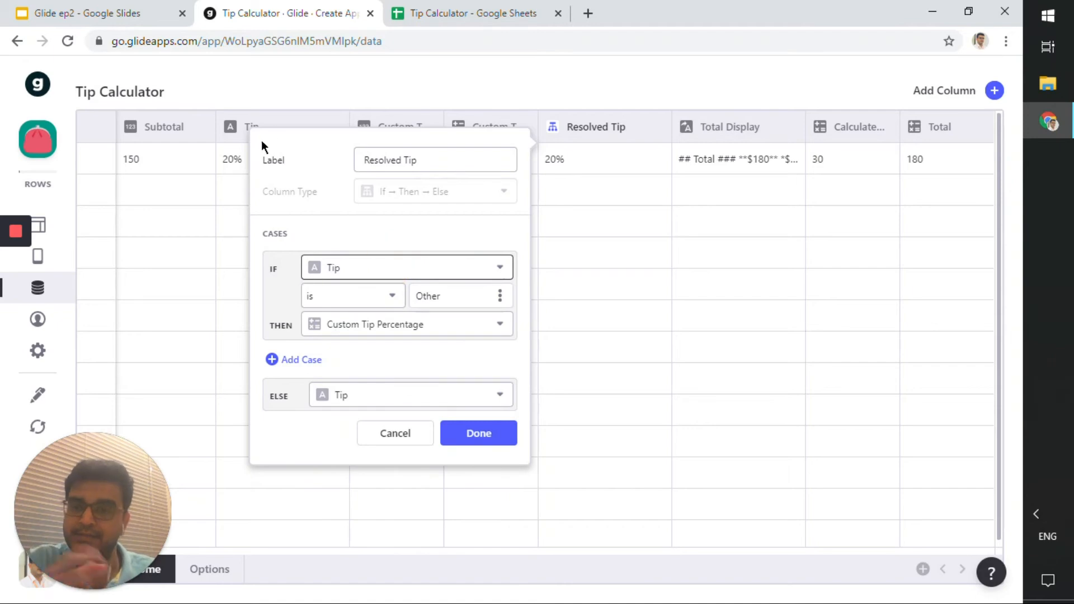
Review the case value Other, the THEN Custom Tip Percentage and ELSE Tip choices, then close the dialog.
{"action": "double_click", "coordinate": [428, 296]}
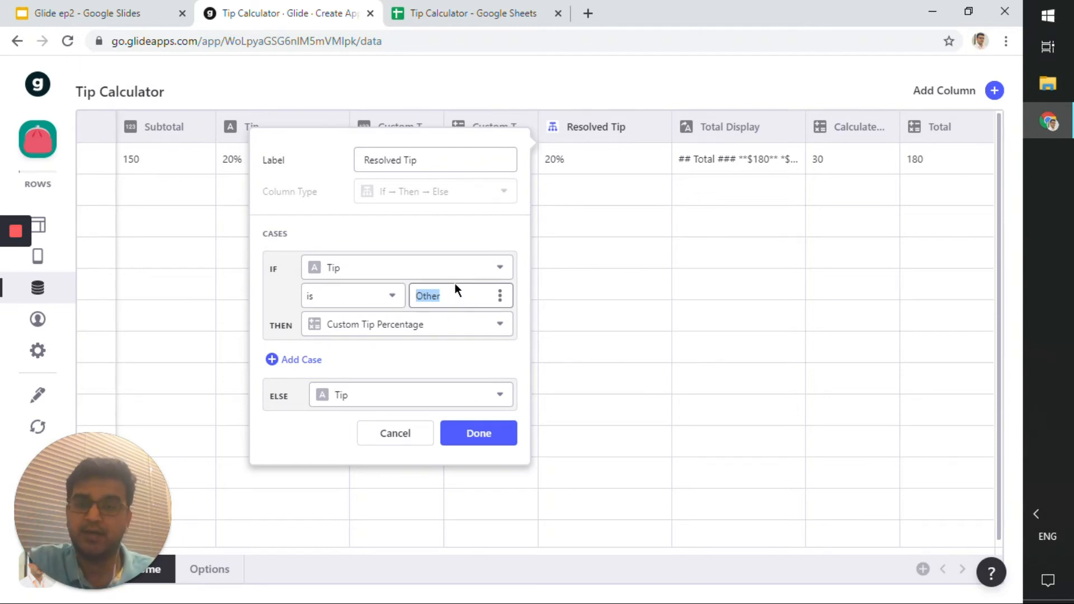
{"action": "left_click", "coordinate": [426, 320]}
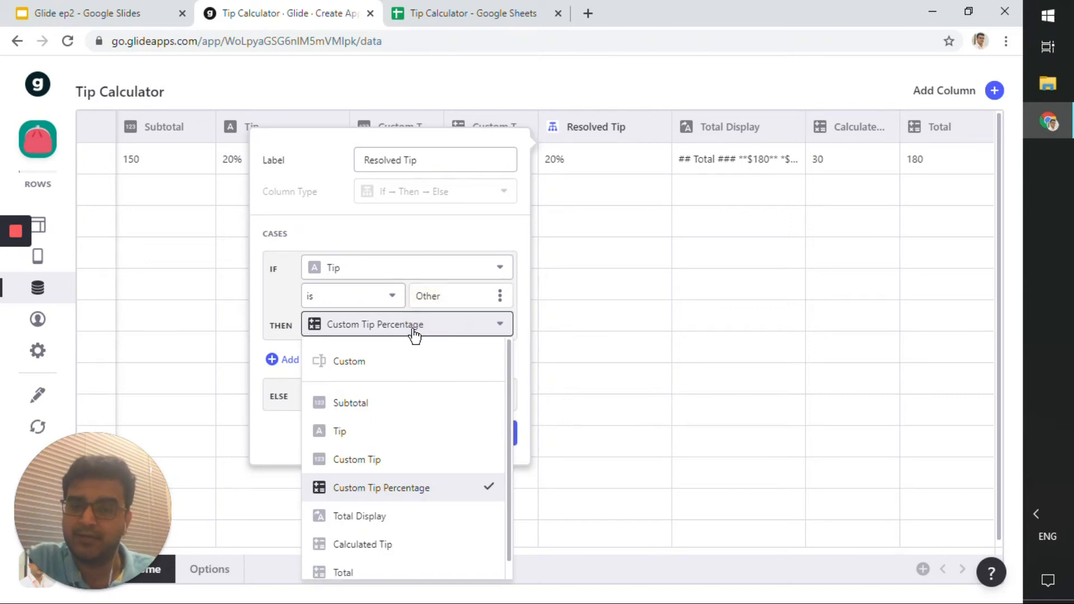
{"action": "left_click", "coordinate": [424, 326]}
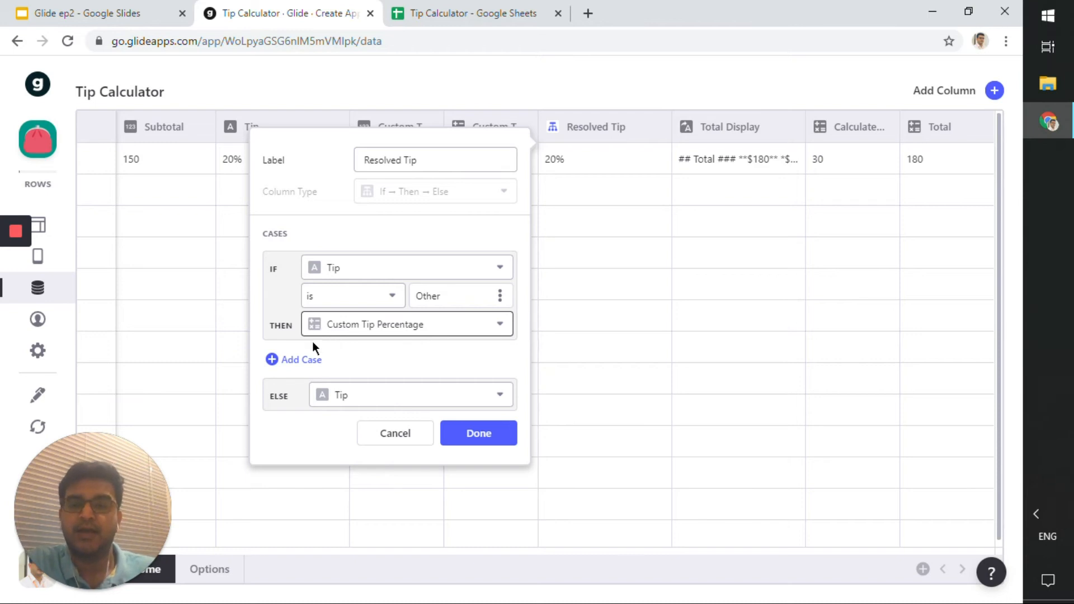
{"action": "left_click", "coordinate": [375, 409]}
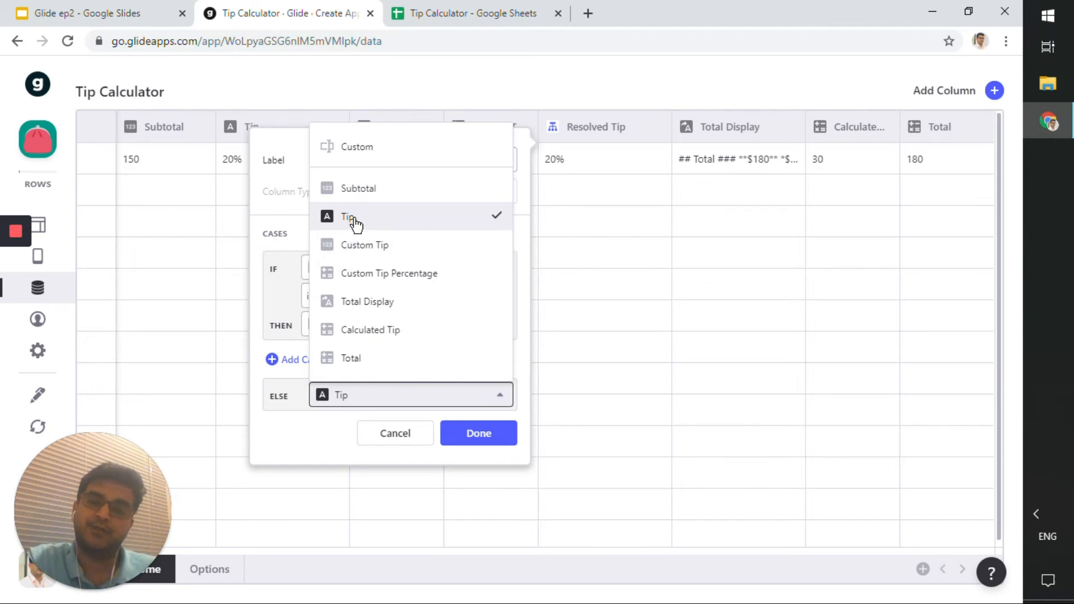
{"action": "left_click", "coordinate": [365, 399]}
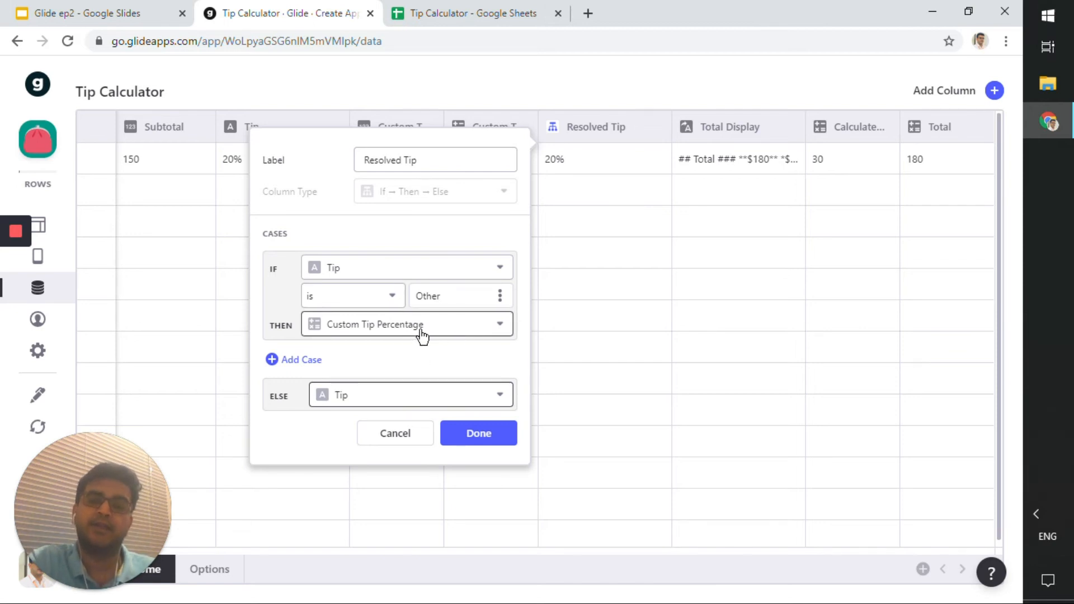
{"action": "left_click", "coordinate": [582, 152]}
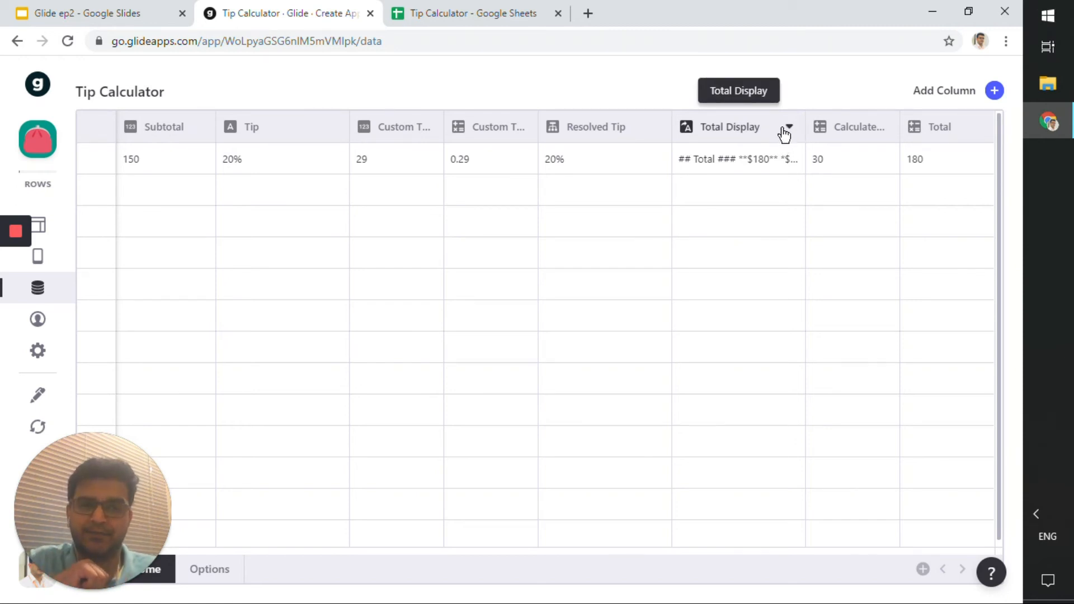
Open the Total Display template column's settings and examine its template lines for the heading, total and tip.
{"action": "left_click", "coordinate": [784, 129]}
{"action": "left_click", "coordinate": [726, 165]}
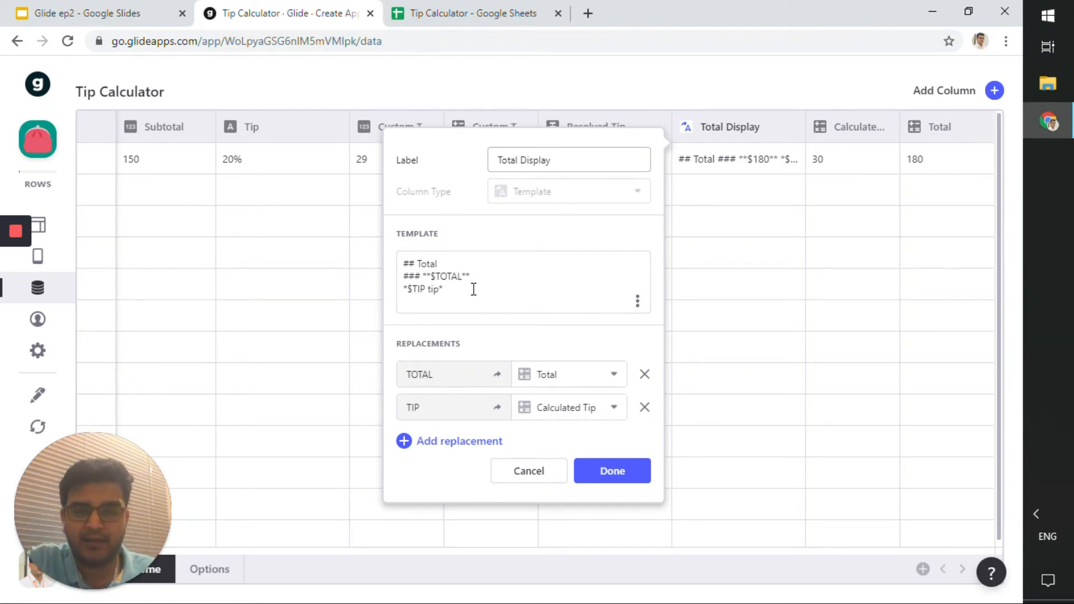
{"action": "left_click_drag", "start_coordinate": [472, 288], "coordinate": [386, 263]}
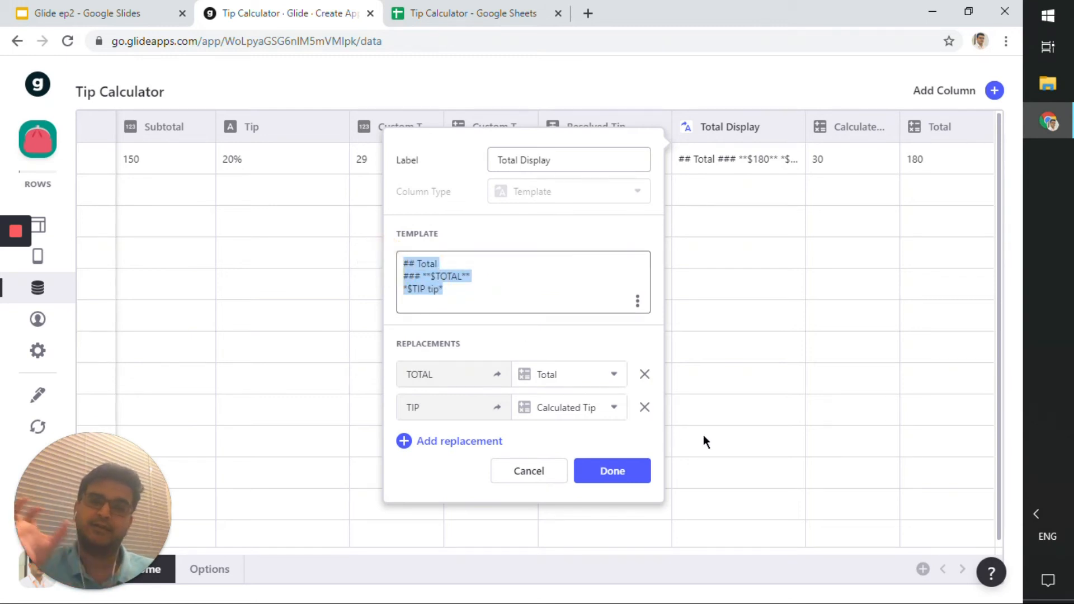
{"action": "left_click", "coordinate": [480, 268]}
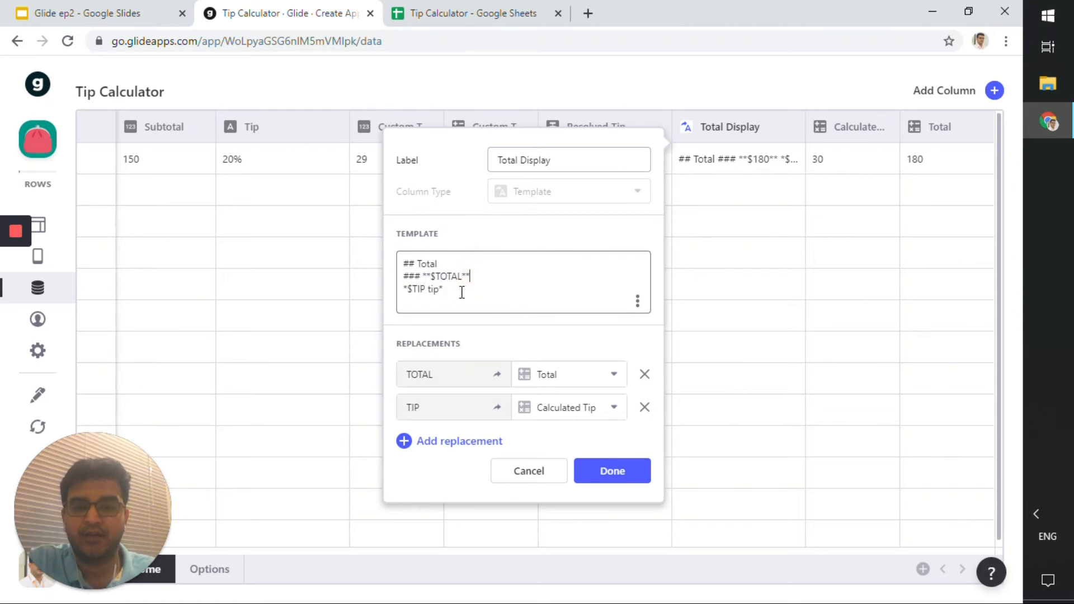
{"action": "left_click_drag", "start_coordinate": [463, 291], "coordinate": [399, 268]}
{"action": "left_click", "coordinate": [419, 264]}
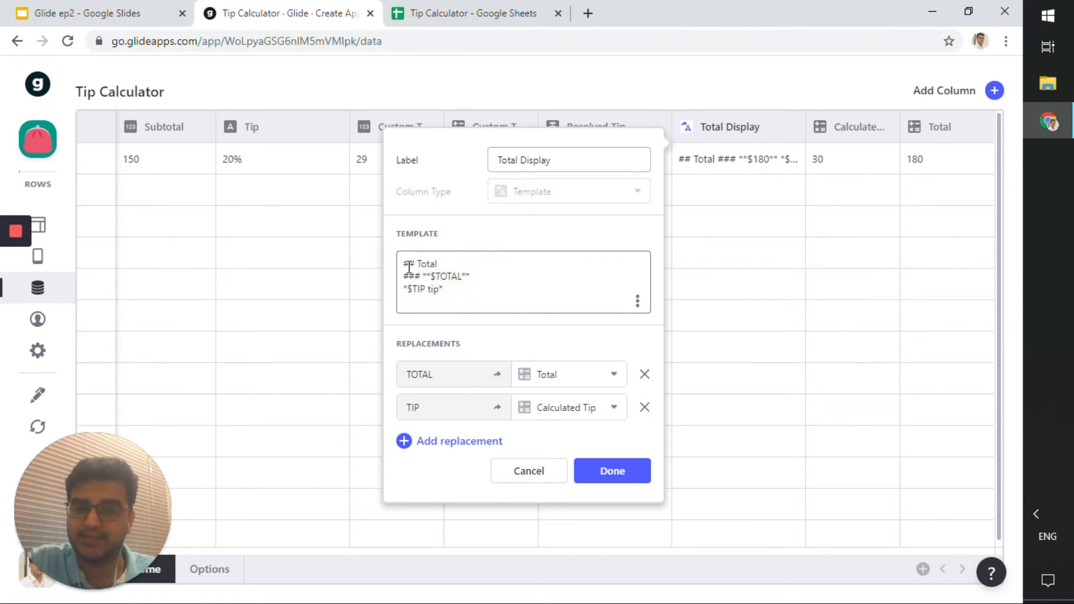
{"action": "left_click", "coordinate": [412, 264]}
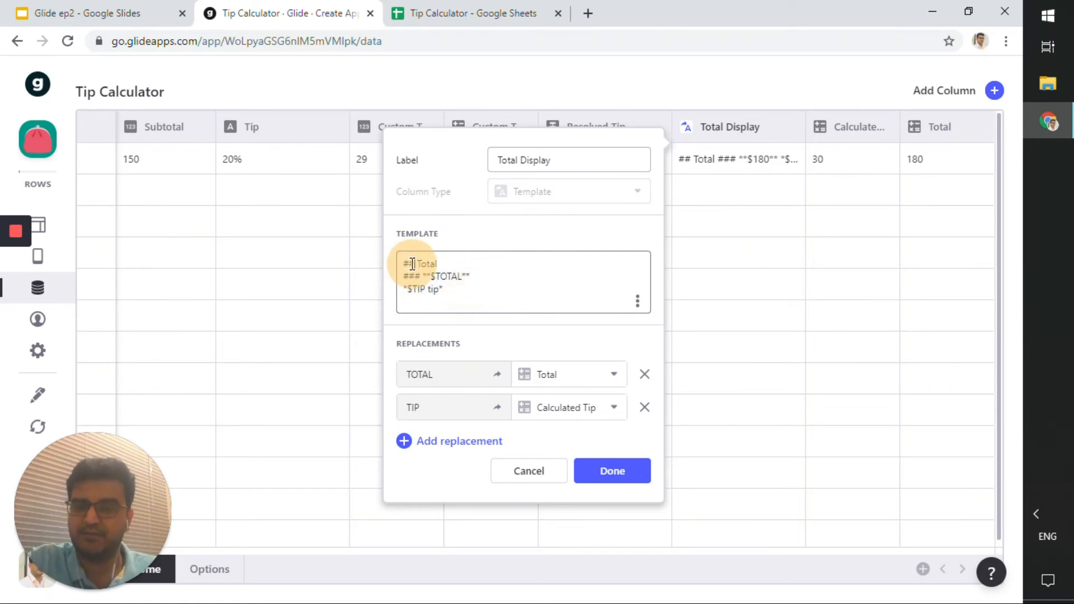
{"action": "left_click", "coordinate": [414, 264]}
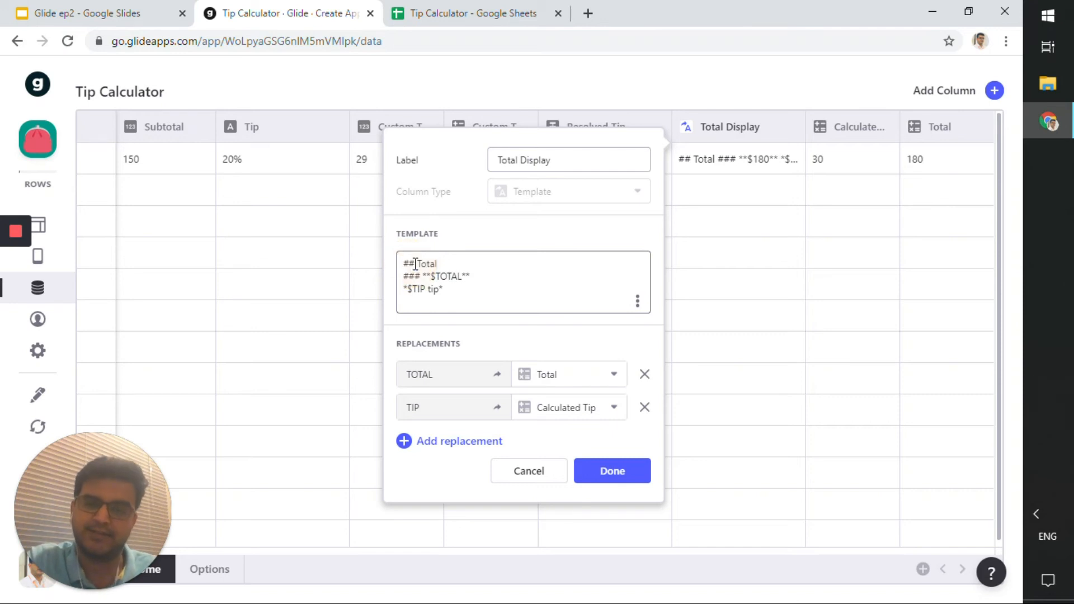
{"action": "left_click", "coordinate": [424, 264]}
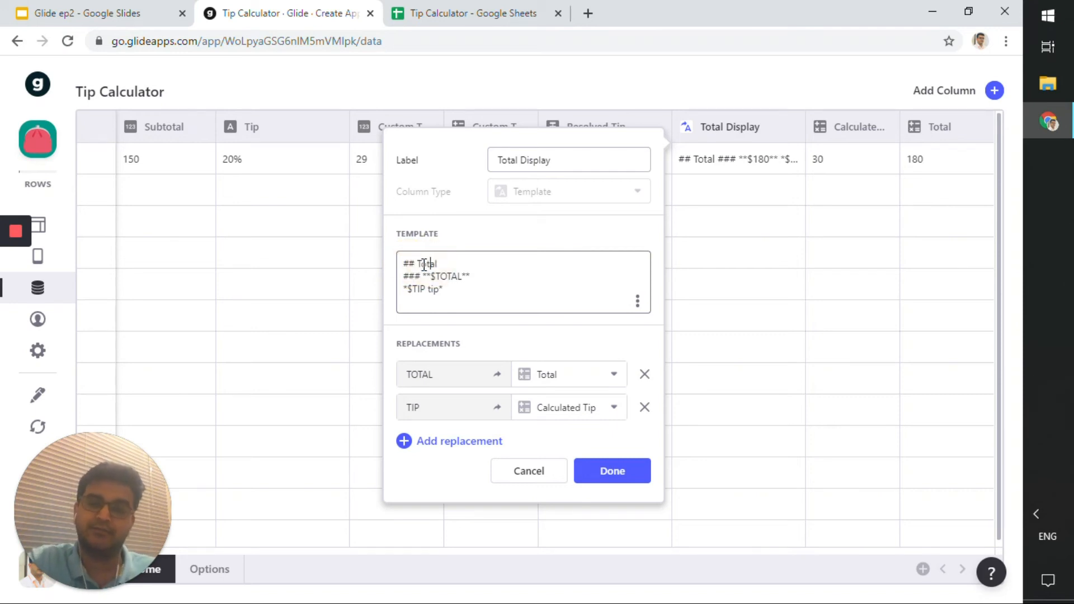
{"action": "left_click", "coordinate": [425, 264]}
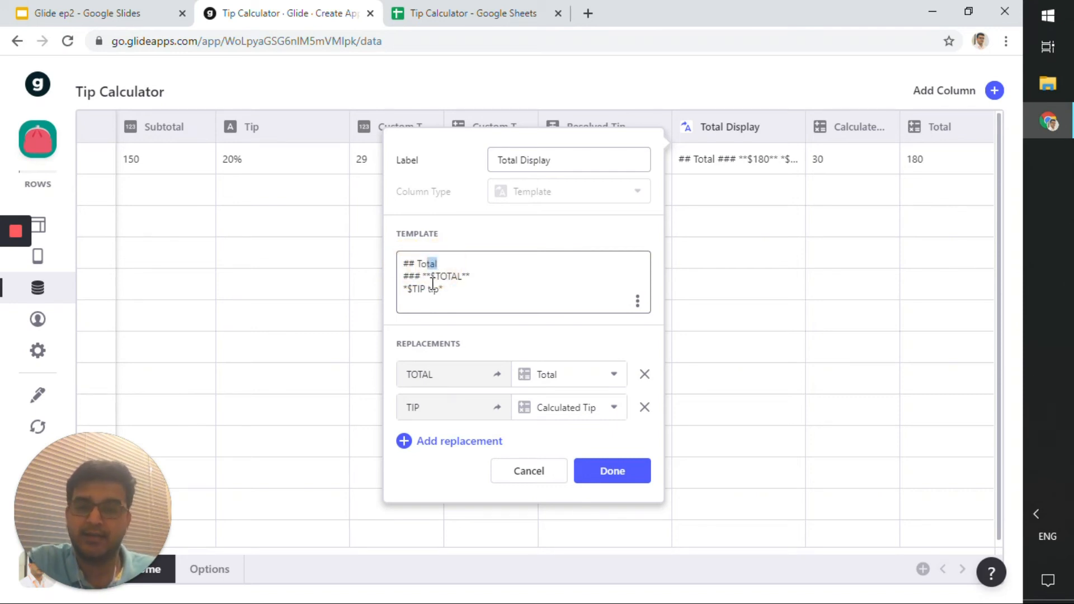
{"action": "left_click", "coordinate": [432, 280]}
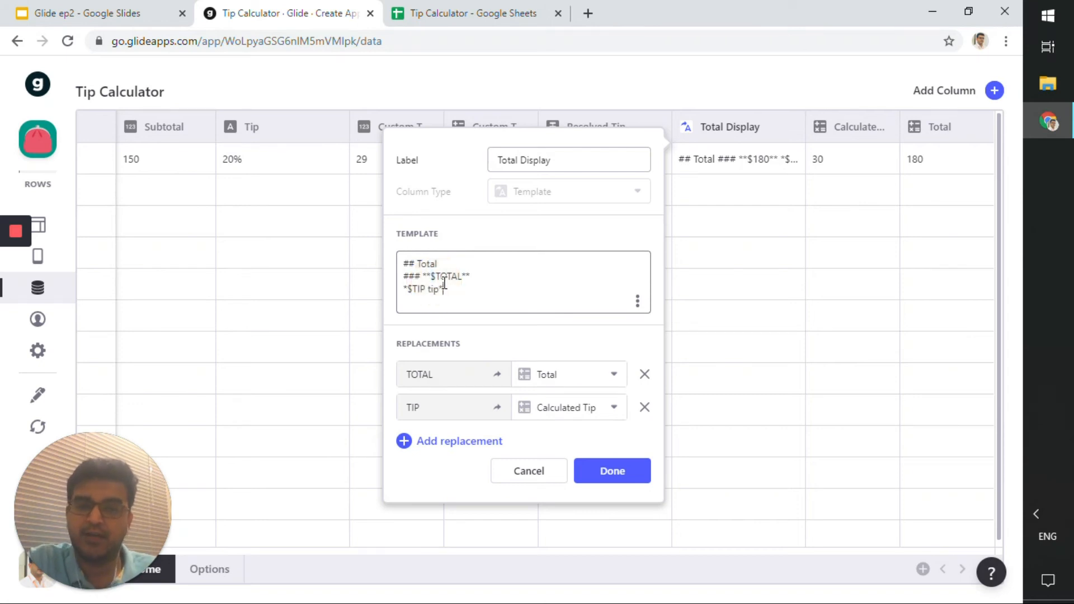
Inspect the $TOTAL and $TIP placeholders within the Total Display template text.
{"action": "left_click", "coordinate": [437, 276]}
{"action": "left_click_drag", "start_coordinate": [437, 276], "coordinate": [464, 277]}
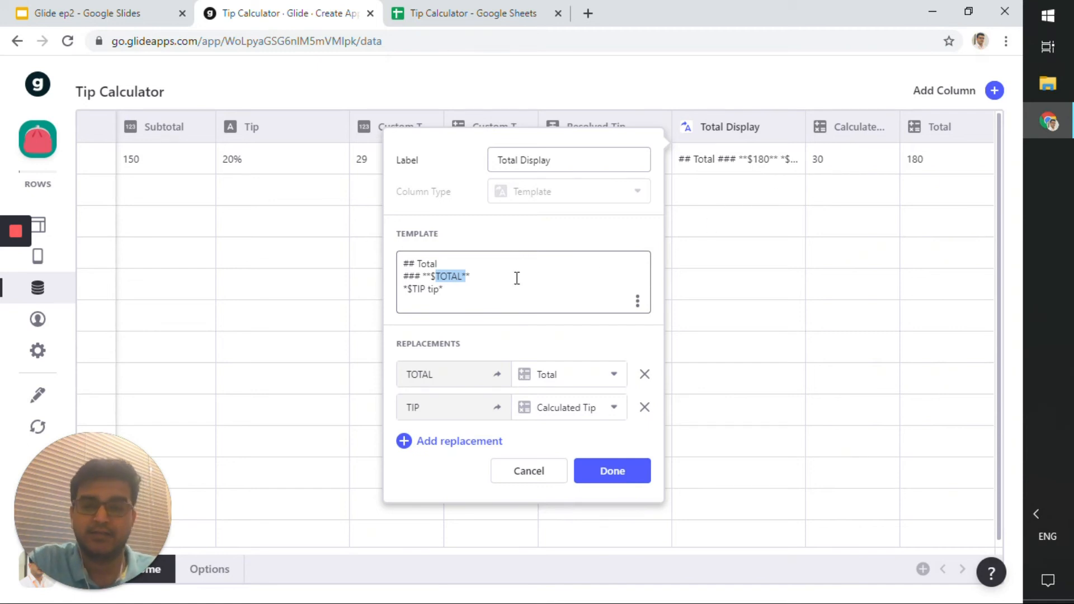
{"action": "left_click", "coordinate": [459, 277]}
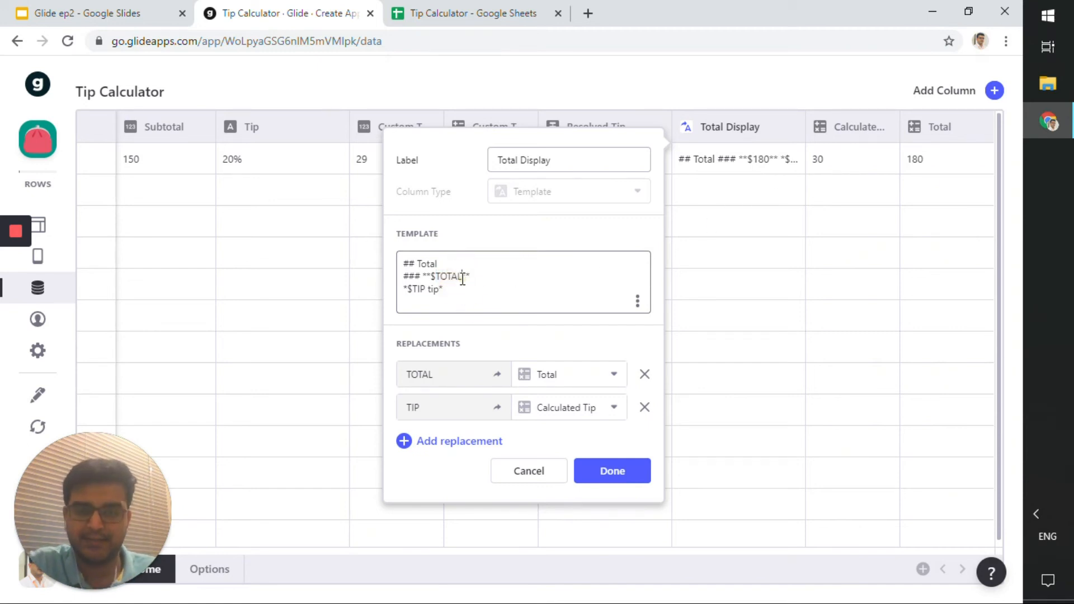
{"action": "left_click_drag", "start_coordinate": [462, 276], "coordinate": [455, 315]}
{"action": "left_click", "coordinate": [462, 311]}
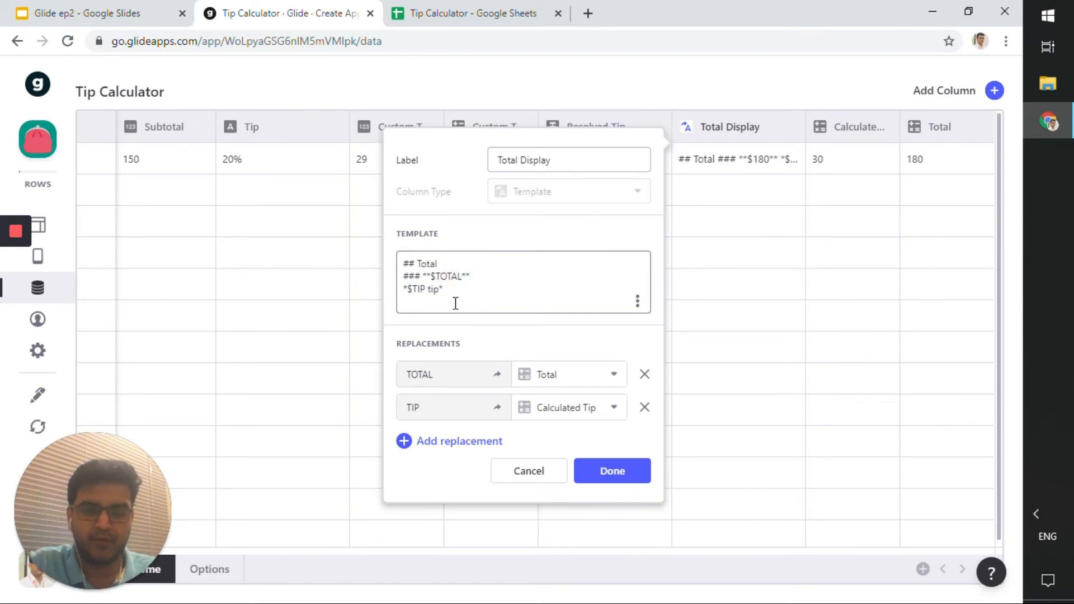
{"action": "double_click", "coordinate": [438, 277]}
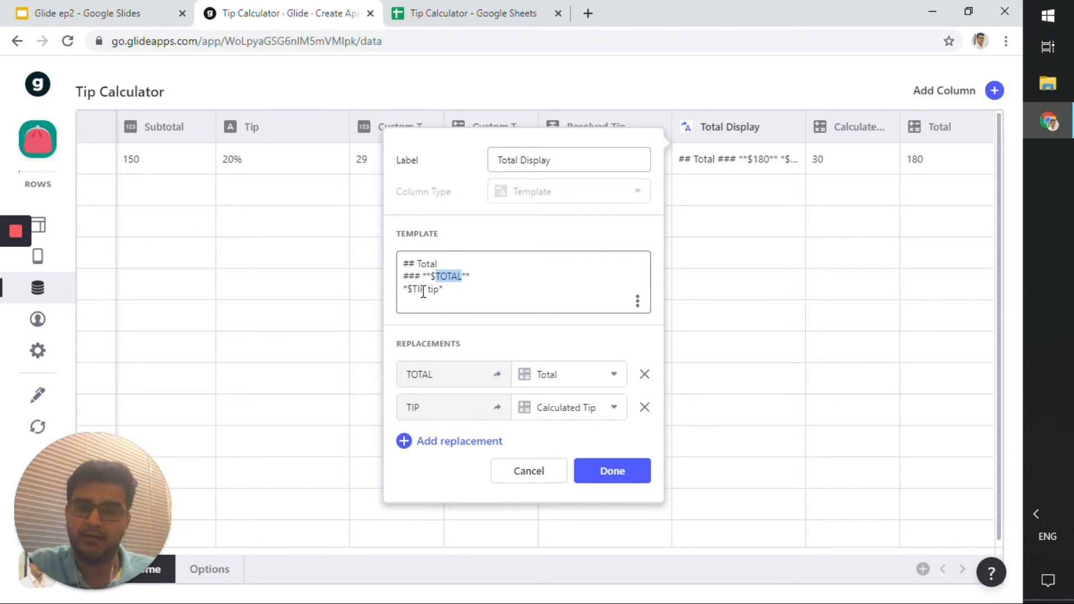
{"action": "double_click", "coordinate": [413, 289]}
{"action": "left_click", "coordinate": [452, 297]}
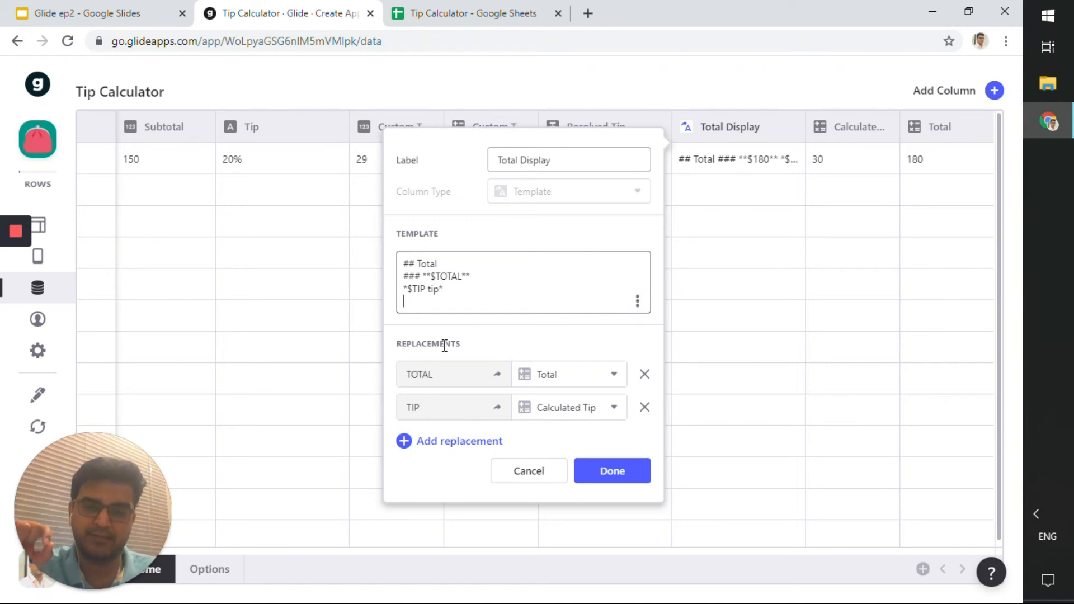
Review the replacements mapping TOTAL to the Total column and TIP to Calculated Tip.
{"action": "double_click", "coordinate": [431, 380]}
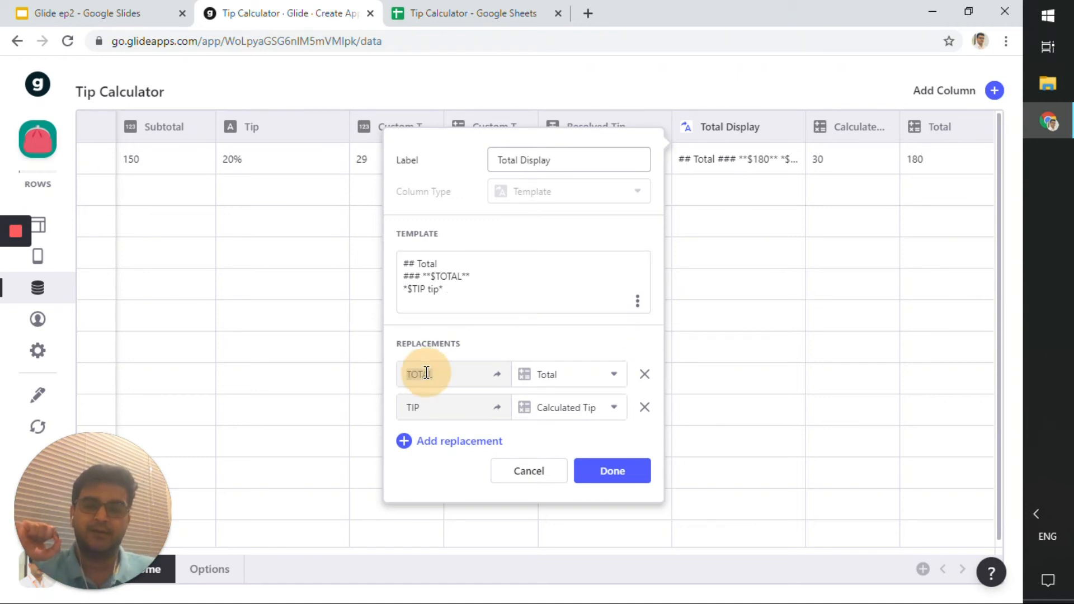
{"action": "left_click", "coordinate": [451, 274]}
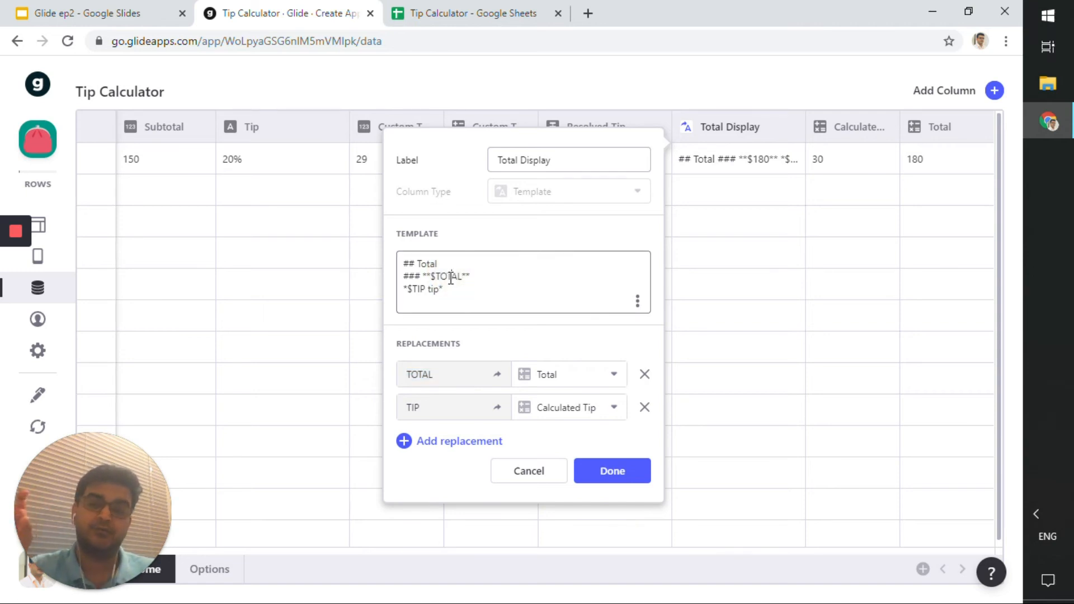
{"action": "double_click", "coordinate": [422, 376]}
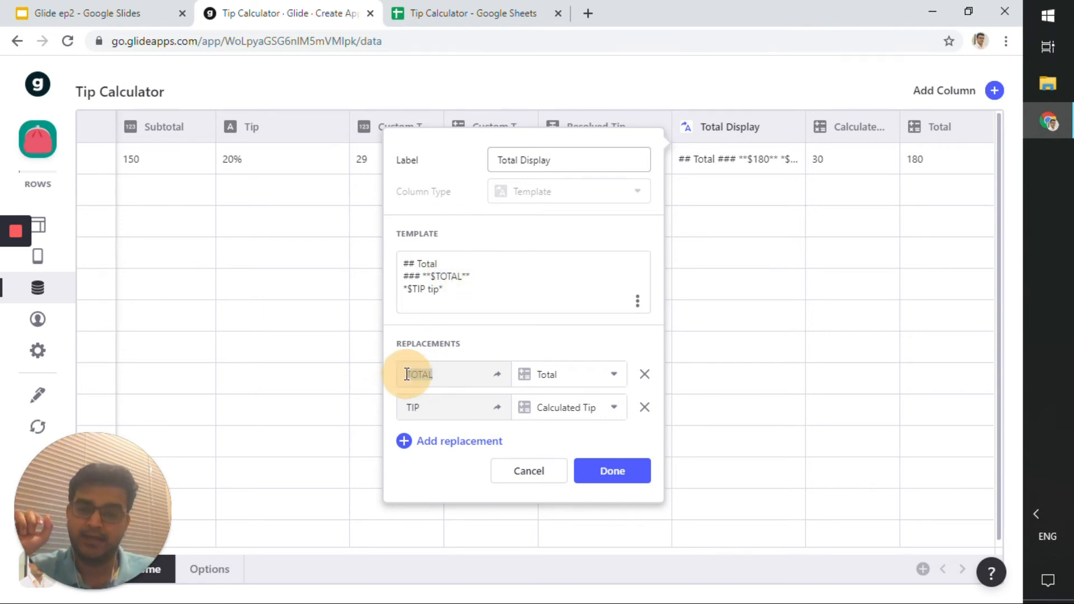
{"action": "left_click", "coordinate": [549, 383]}
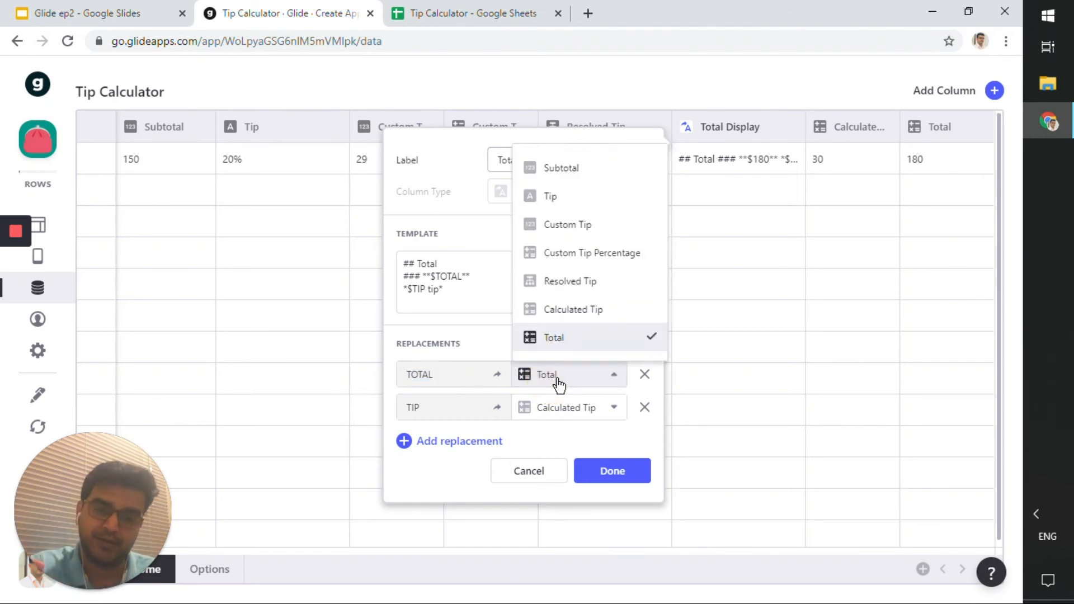
{"action": "left_click", "coordinate": [464, 295]}
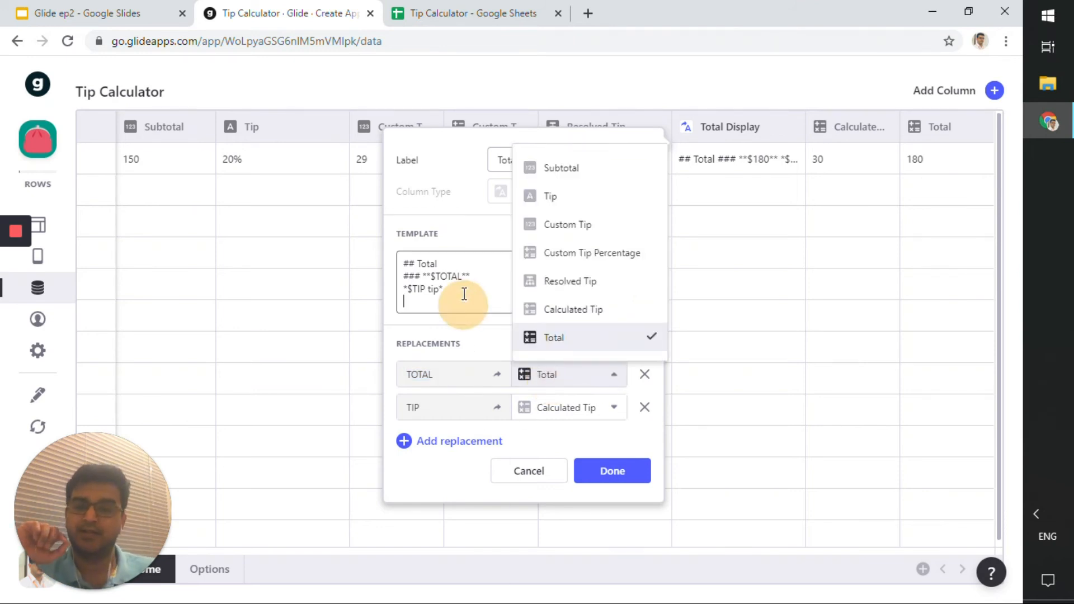
{"action": "left_click", "coordinate": [441, 277]}
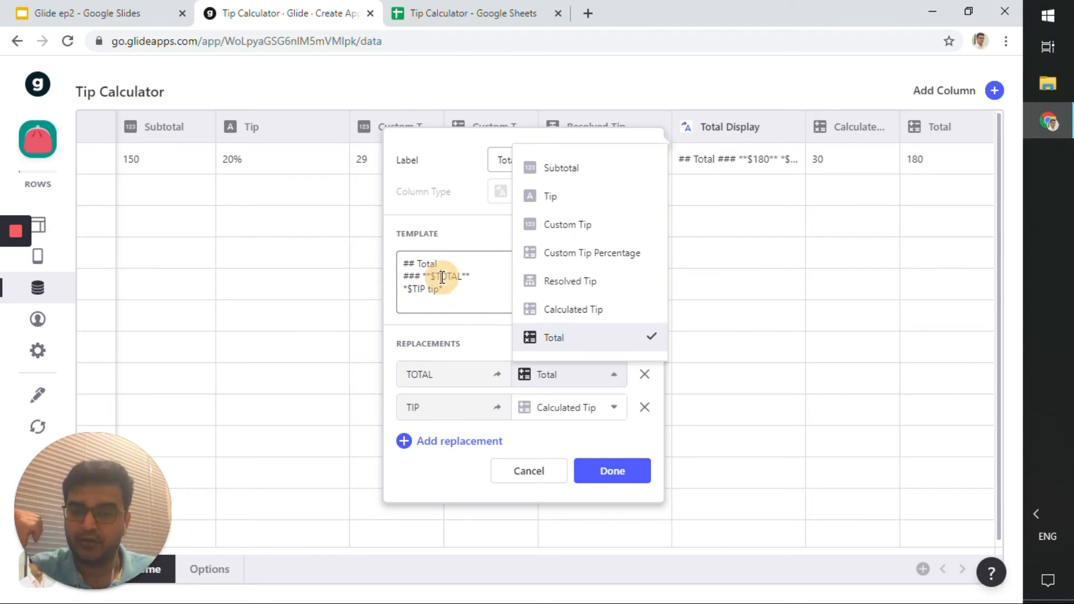
{"action": "left_click", "coordinate": [423, 288]}
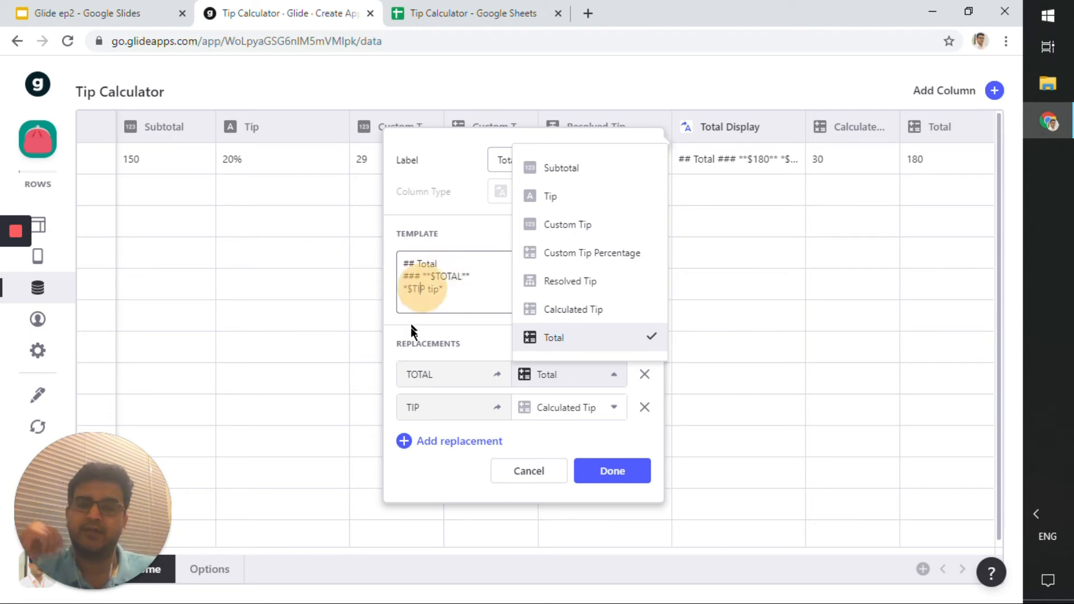
Add a replacement to the Total Display template mapping tip to the Tip column and save it.
{"action": "left_click", "coordinate": [439, 442]}
{"action": "left_click", "coordinate": [439, 448]}
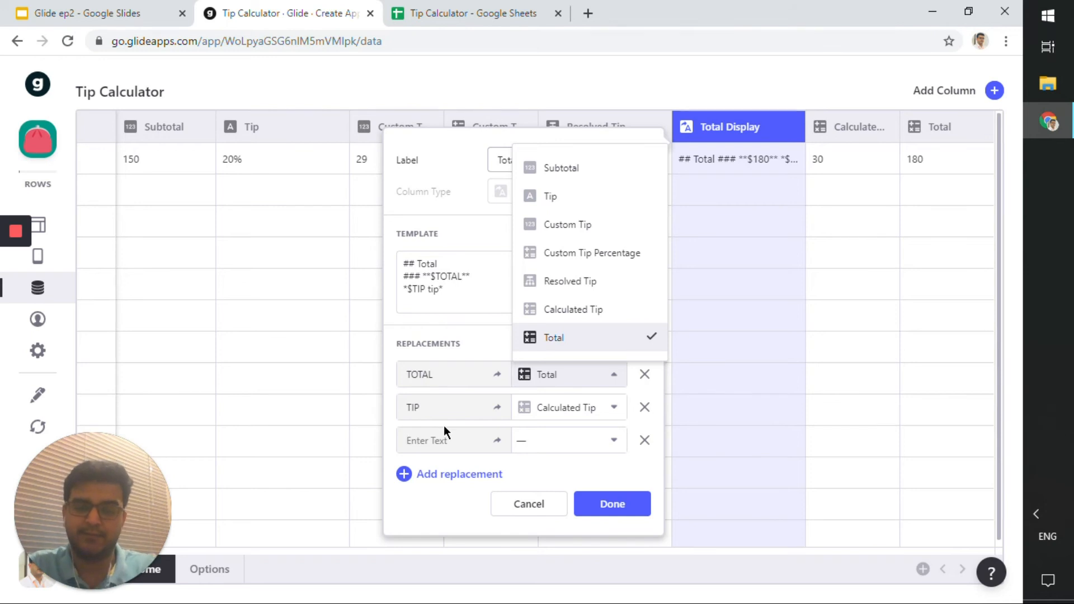
{"action": "left_click", "coordinate": [540, 448]}
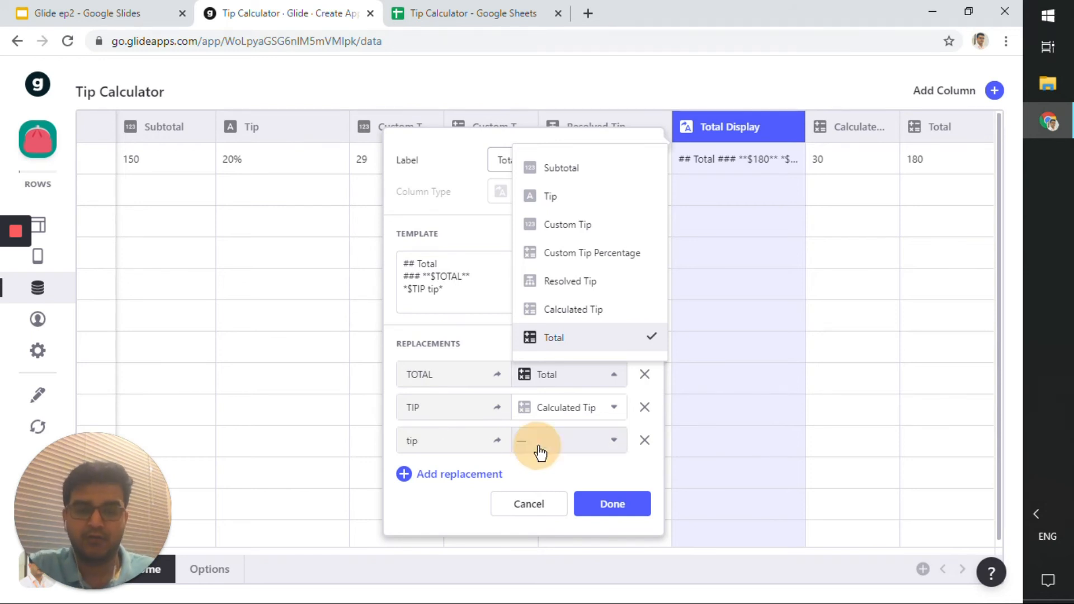
{"action": "left_click", "coordinate": [551, 263]}
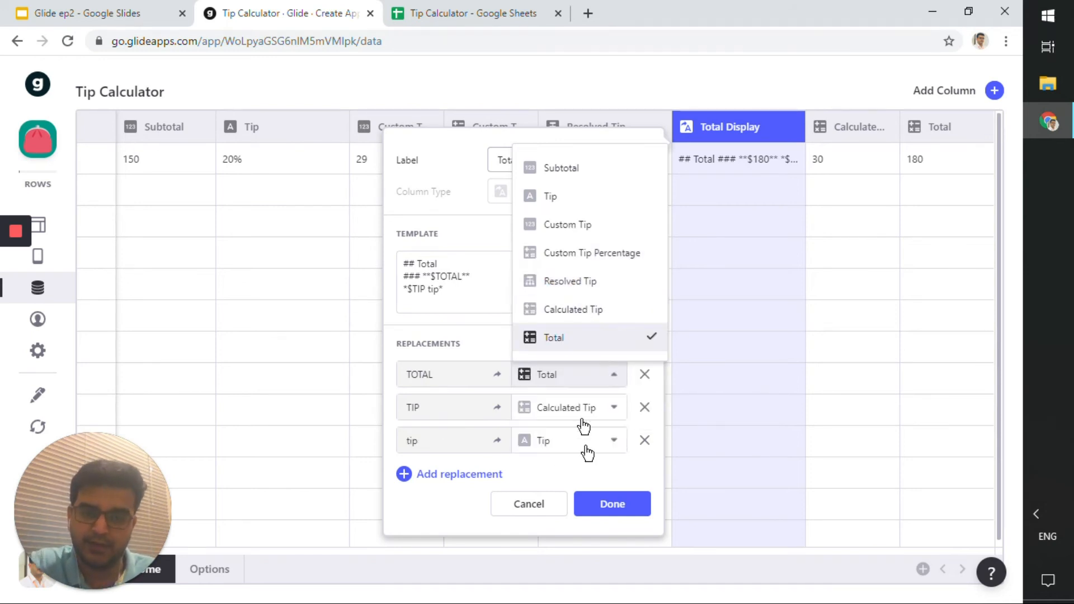
{"action": "left_click", "coordinate": [601, 502]}
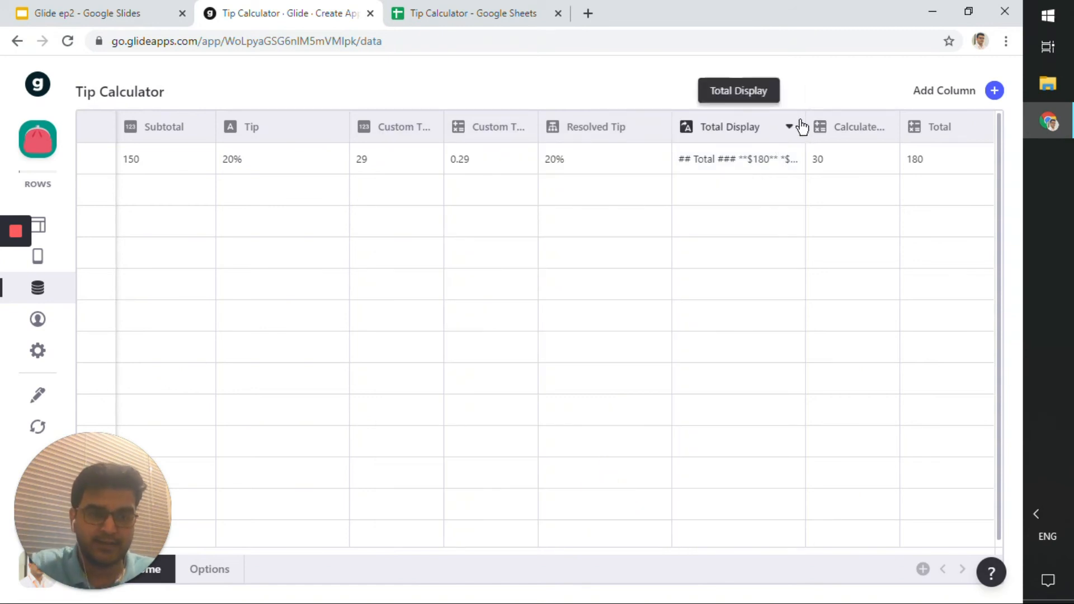
Inspect the rendered text in the Total Display cell.
{"action": "left_click", "coordinate": [766, 155]}
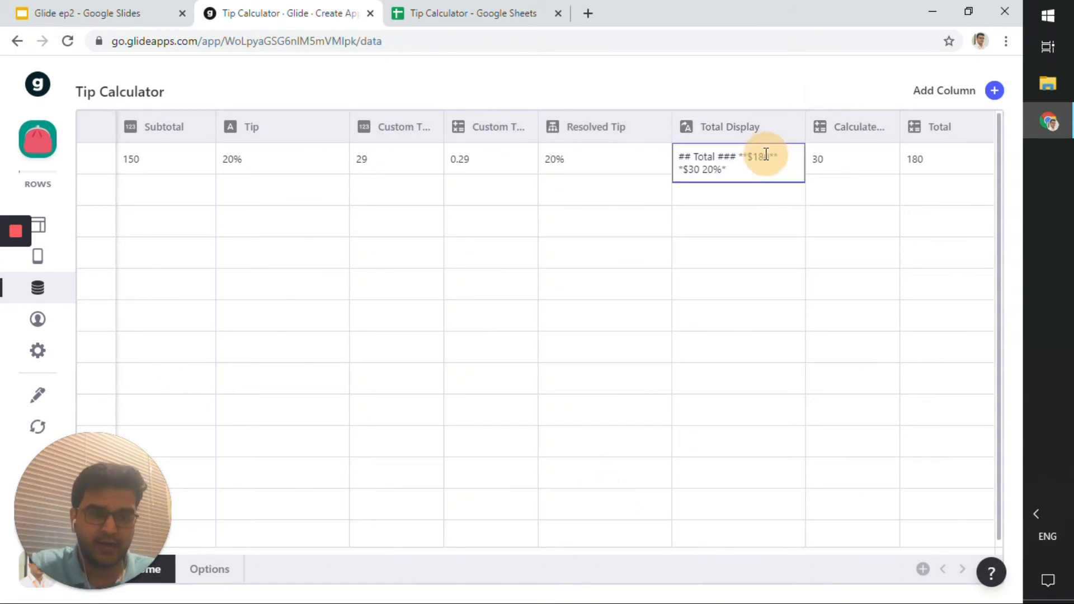
{"action": "left_click", "coordinate": [753, 287]}
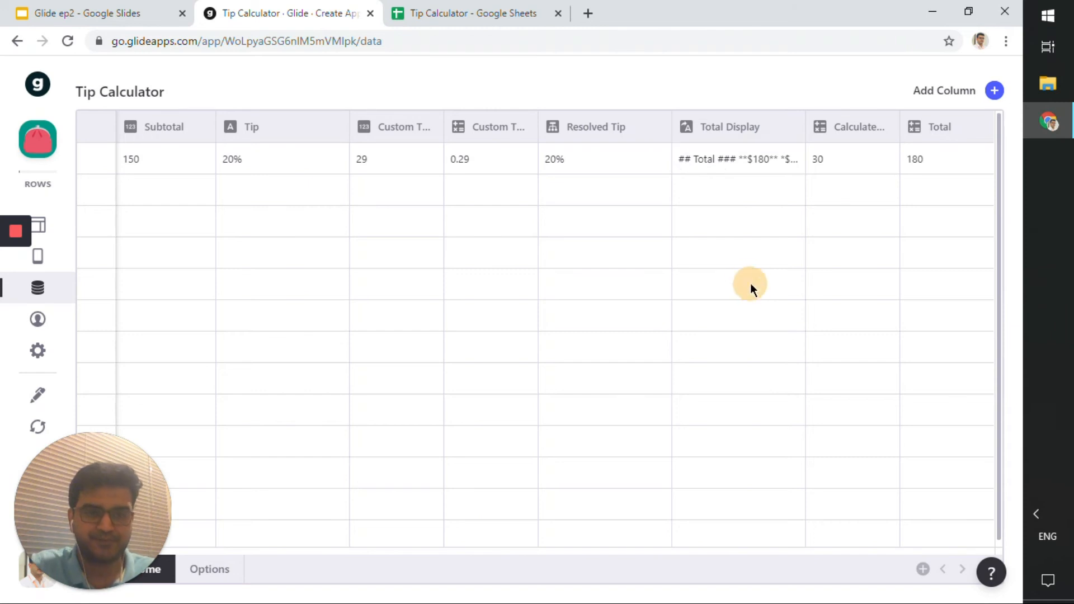
{"action": "left_click", "coordinate": [747, 157]}
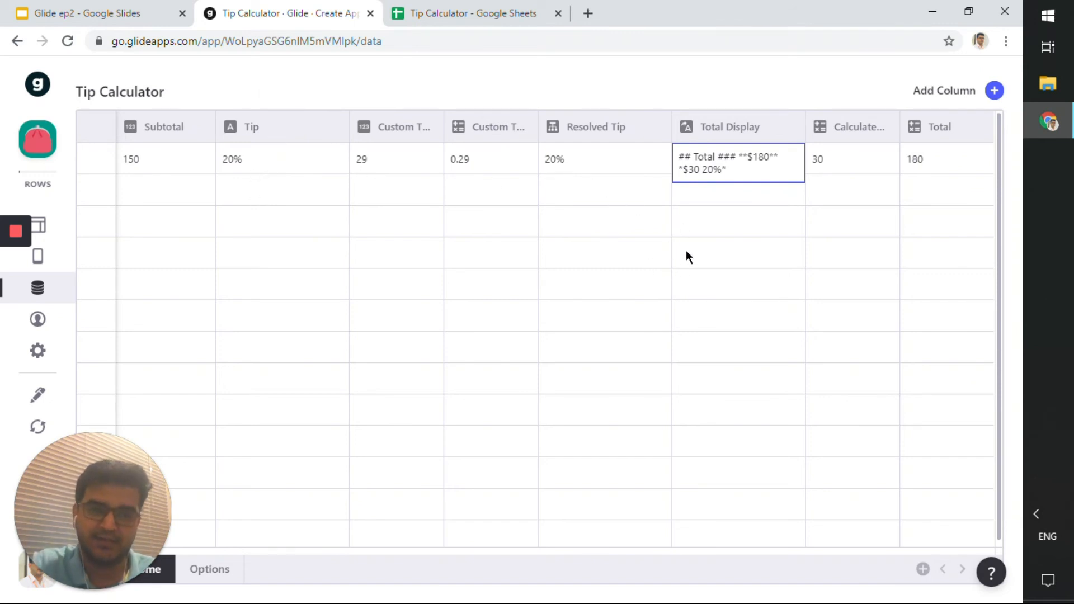
{"action": "left_click", "coordinate": [696, 235]}
Reopen the Total Display column settings and delete the tip replacement, keeping only TOTAL and TIP.
{"action": "left_click", "coordinate": [790, 131]}
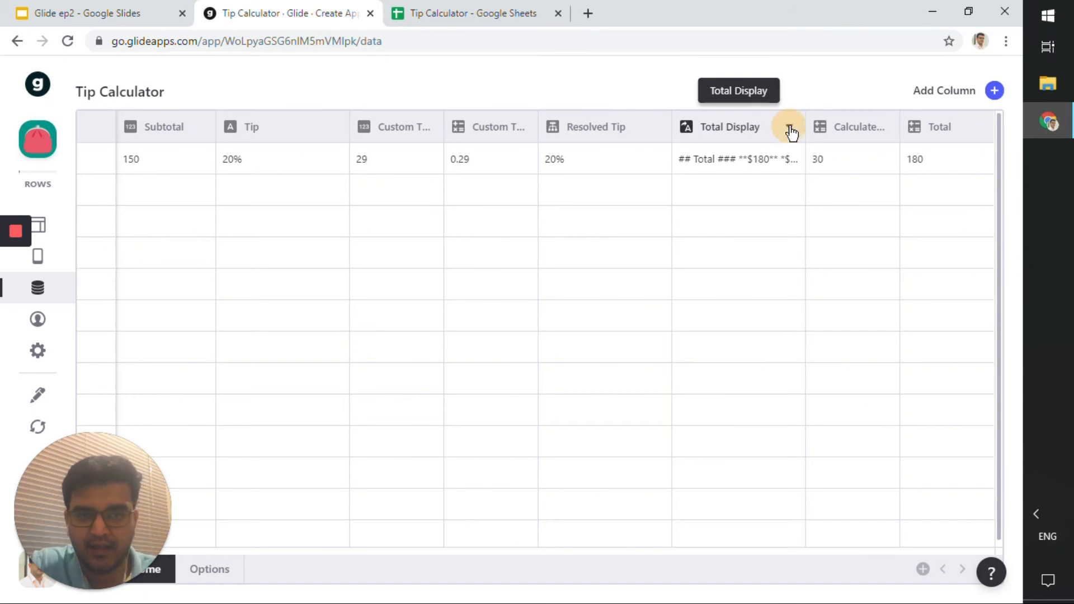
{"action": "left_click", "coordinate": [744, 168]}
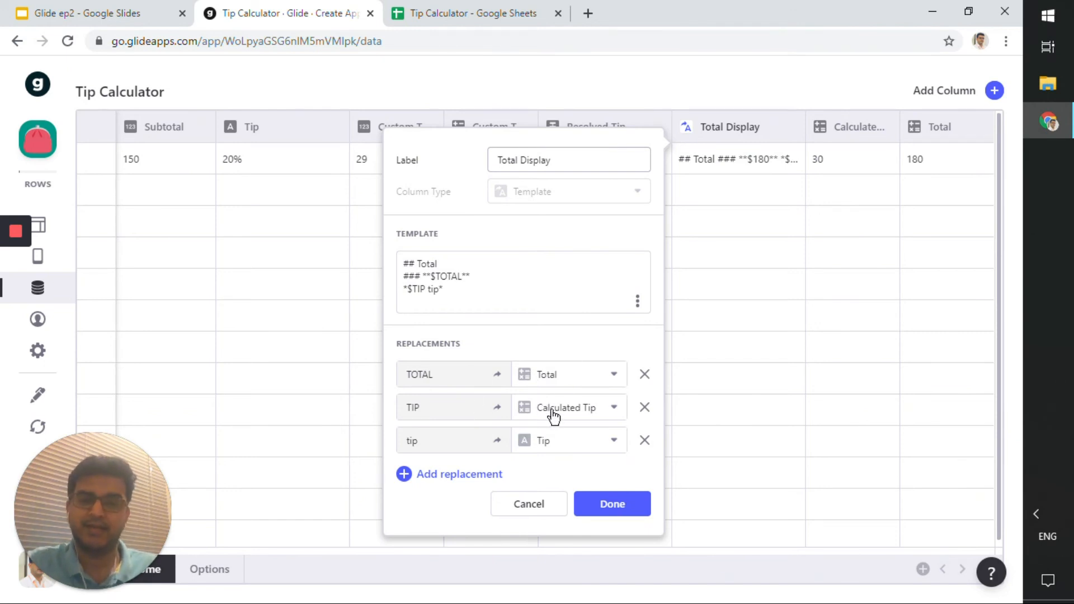
{"action": "left_click", "coordinate": [581, 421]}
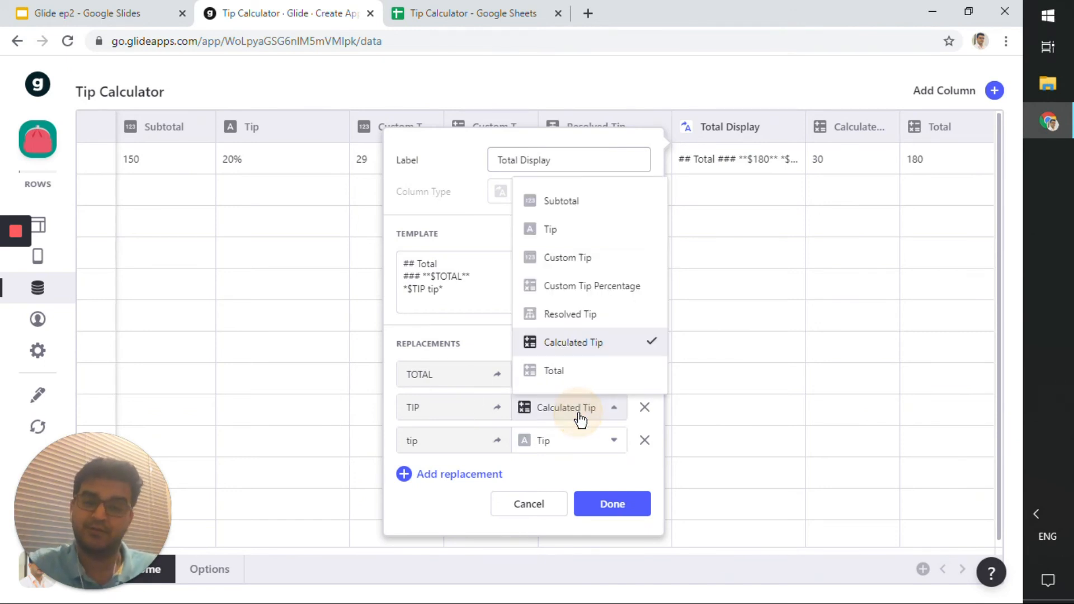
{"action": "left_click", "coordinate": [580, 417]}
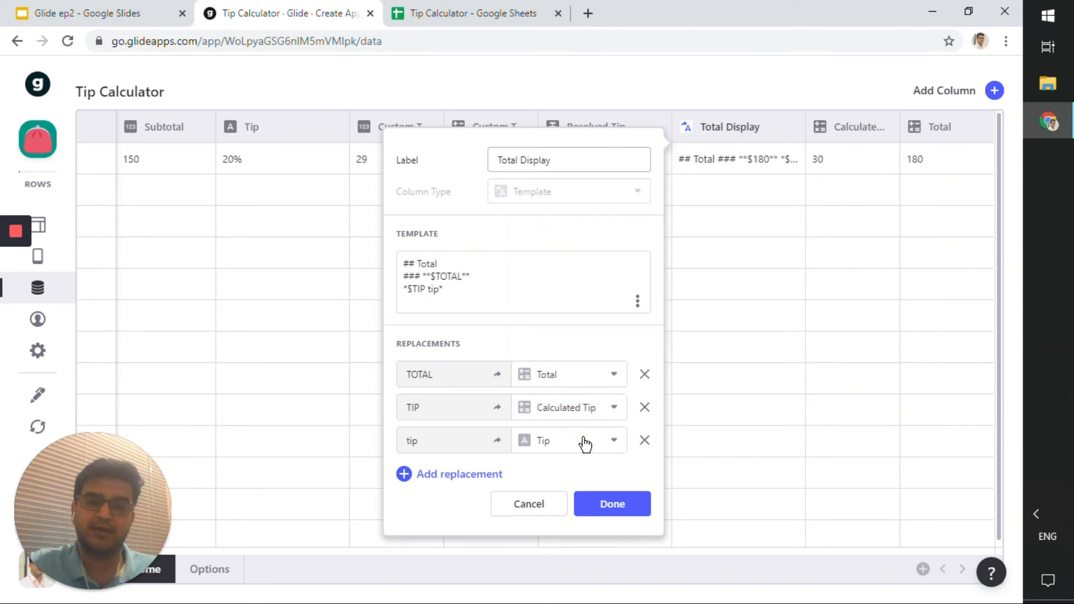
{"action": "left_click", "coordinate": [582, 441]}
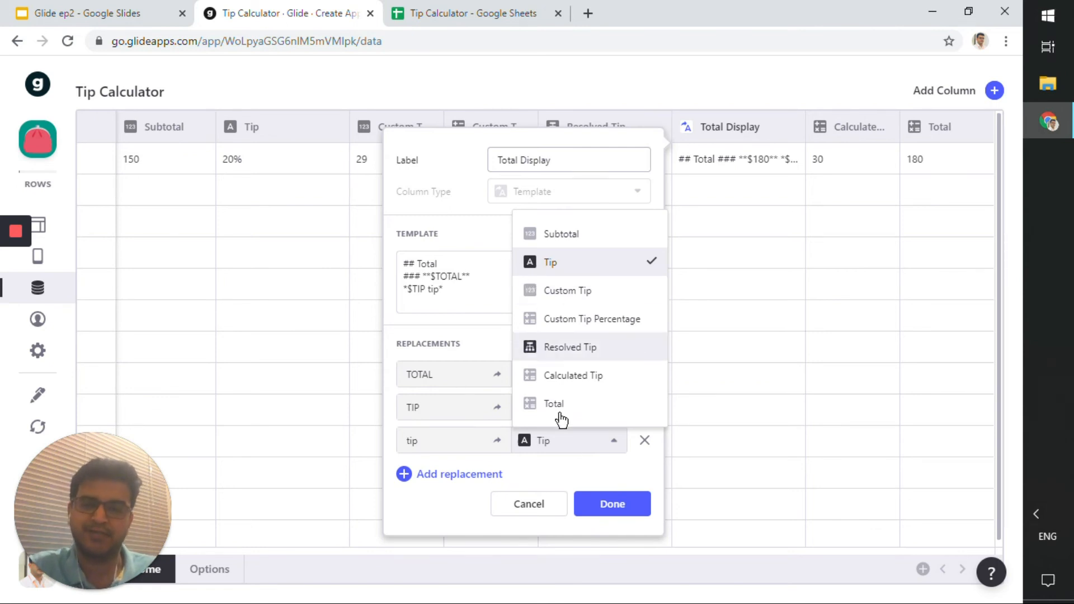
{"action": "left_click", "coordinate": [644, 441]}
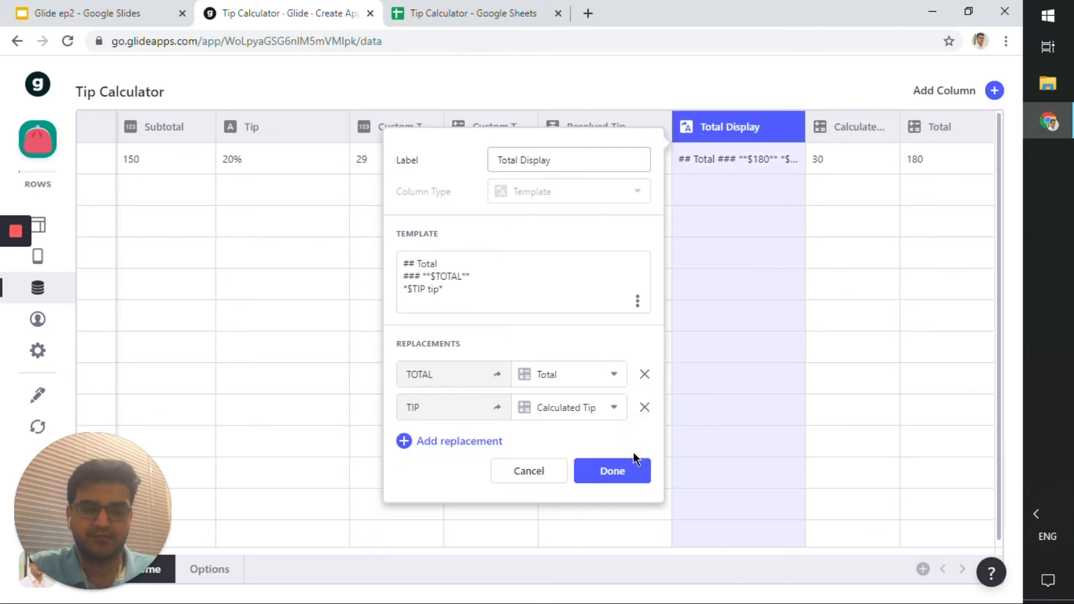
{"action": "left_click", "coordinate": [628, 470]}
Check the Total Display cell's rendered text again, selecting its tip portion.
{"action": "left_click", "coordinate": [723, 160]}
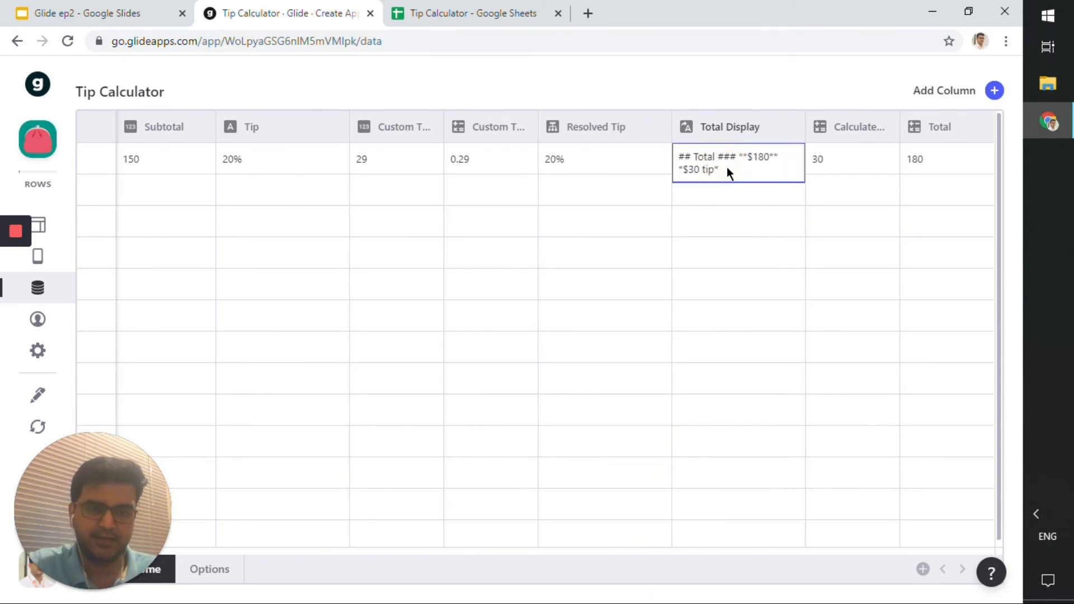
{"action": "left_click_drag", "start_coordinate": [715, 170], "coordinate": [698, 169]}
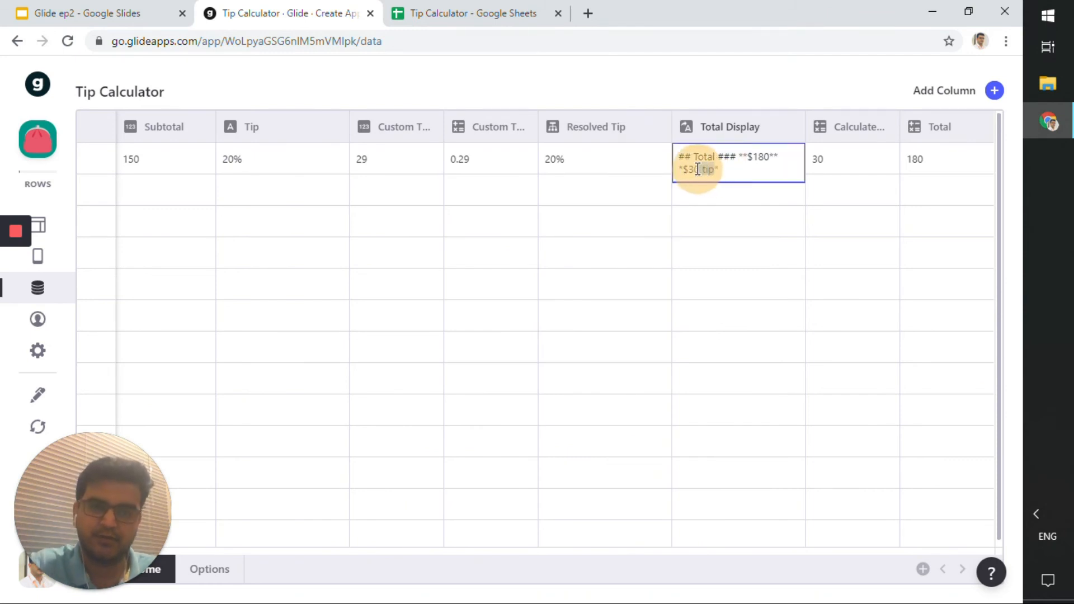
{"action": "left_click", "coordinate": [699, 213]}
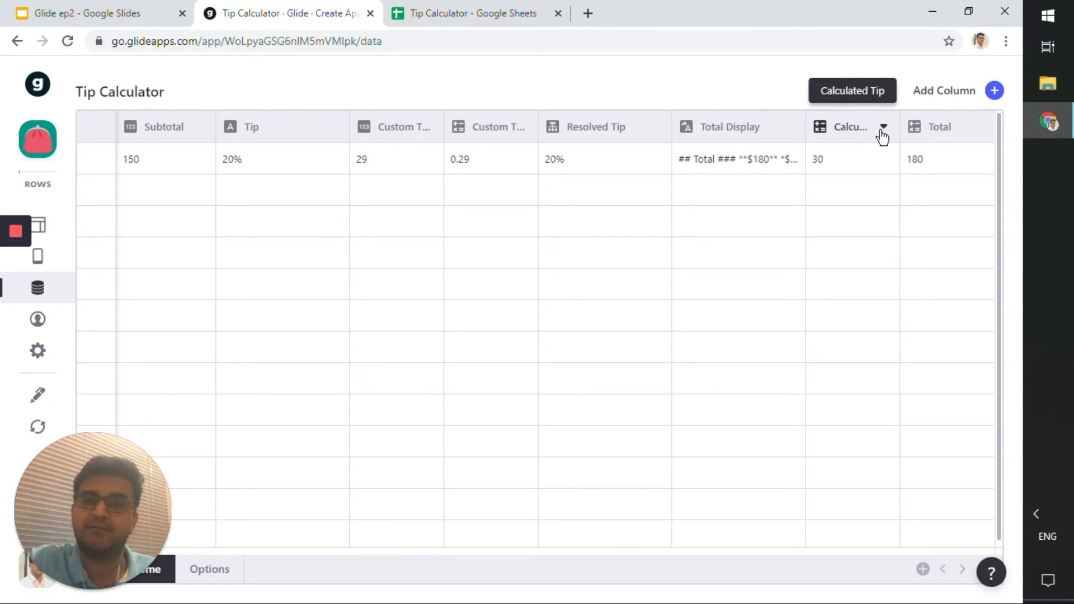
Examine the Calculated Tip math column's formula subtotal * resolved tip and its replacements, then cancel.
{"action": "left_click", "coordinate": [884, 132]}
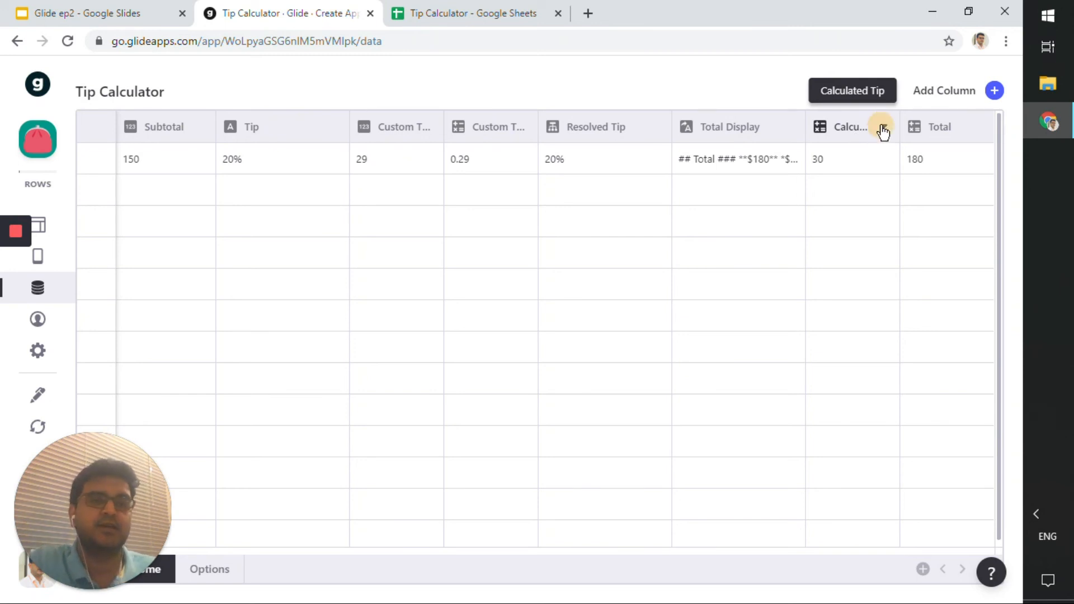
{"action": "left_click", "coordinate": [890, 164]}
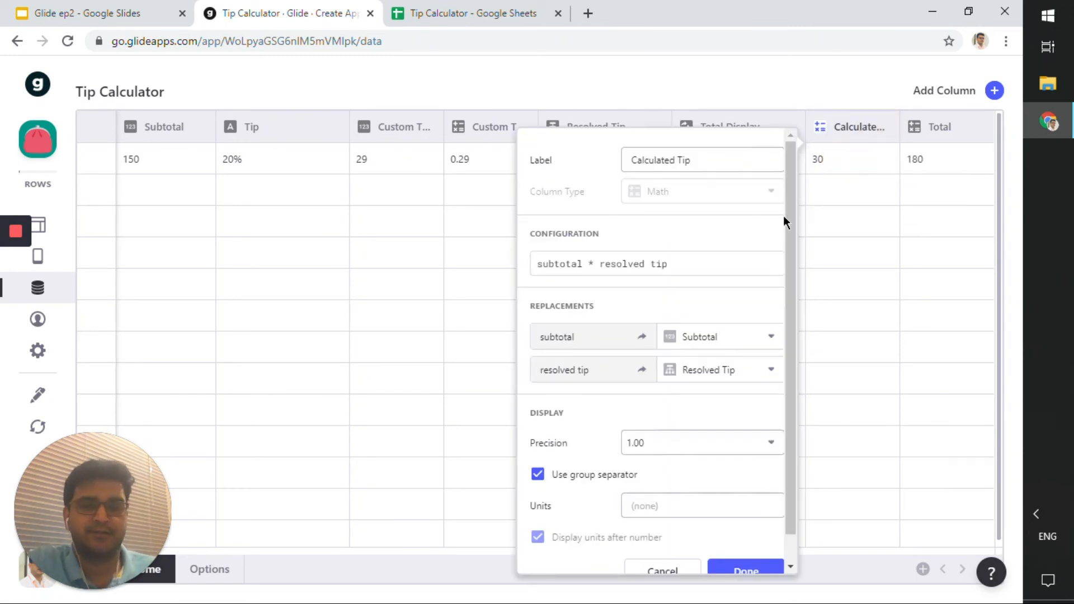
{"action": "left_click_drag", "start_coordinate": [708, 261], "coordinate": [533, 263]}
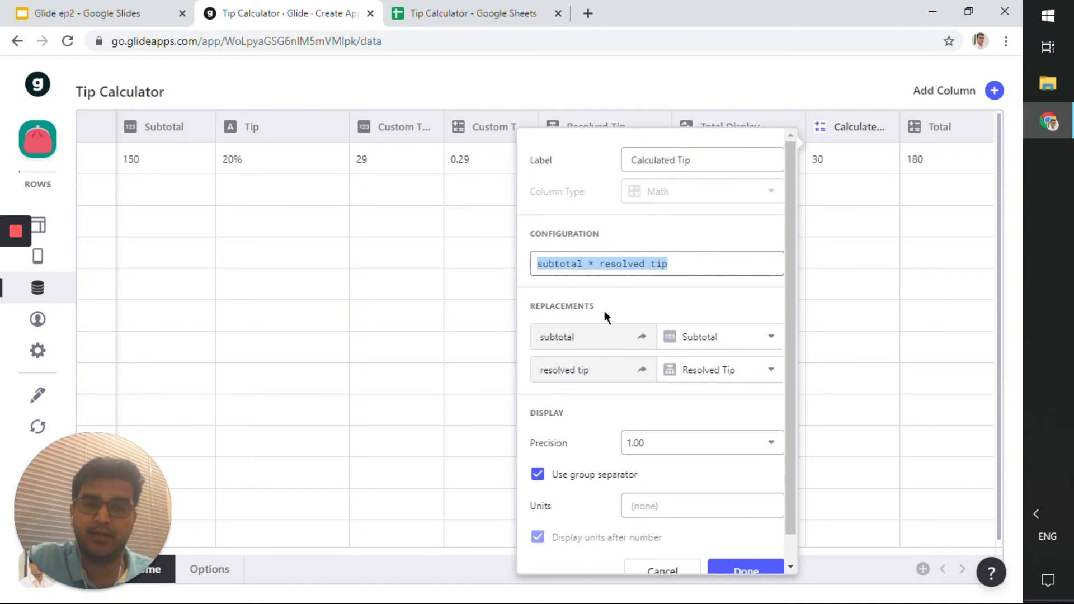
{"action": "left_click", "coordinate": [575, 305]}
{"action": "left_click_drag", "start_coordinate": [582, 262], "coordinate": [531, 262]}
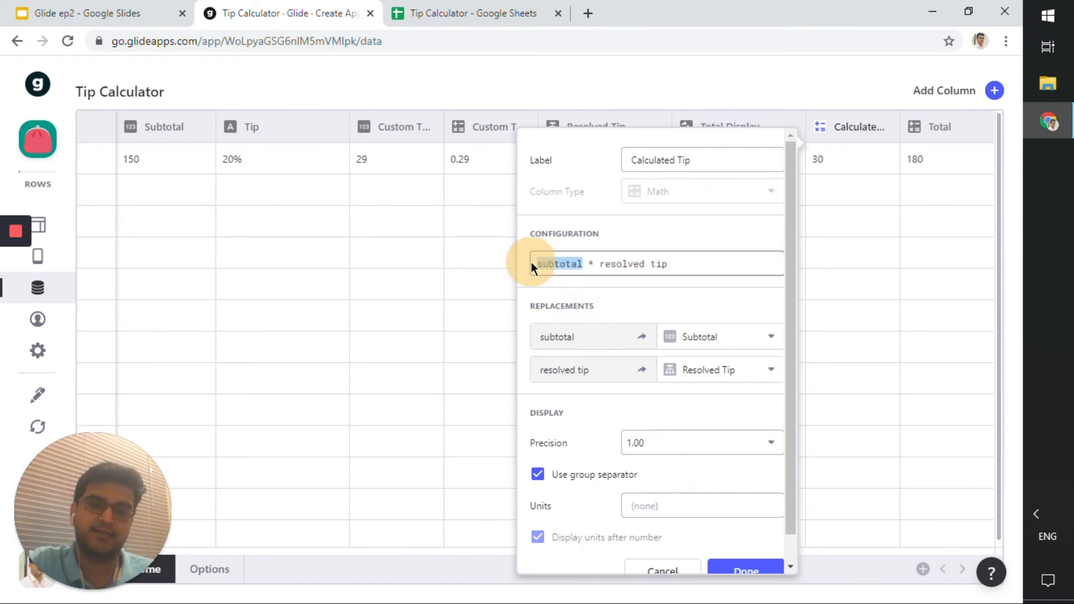
{"action": "left_click", "coordinate": [679, 338]}
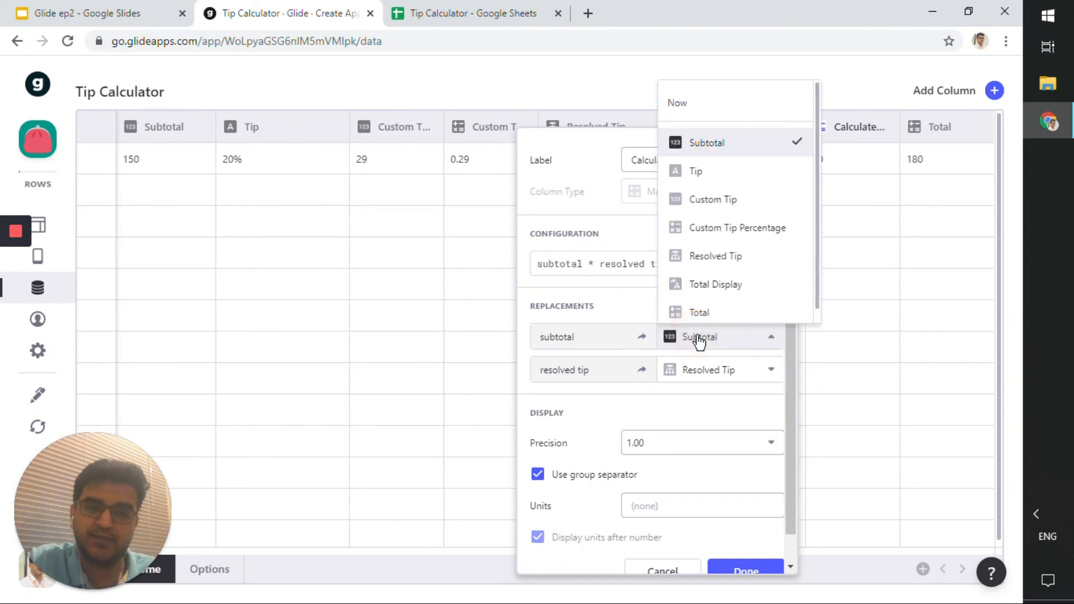
{"action": "left_click", "coordinate": [694, 339]}
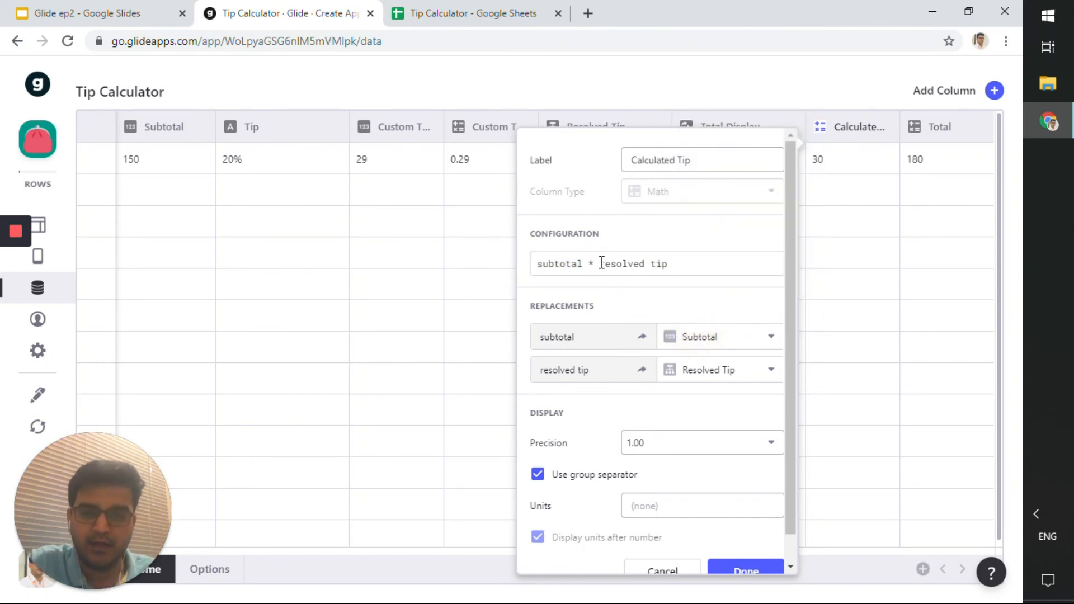
{"action": "left_click_drag", "start_coordinate": [599, 263], "coordinate": [684, 263]}
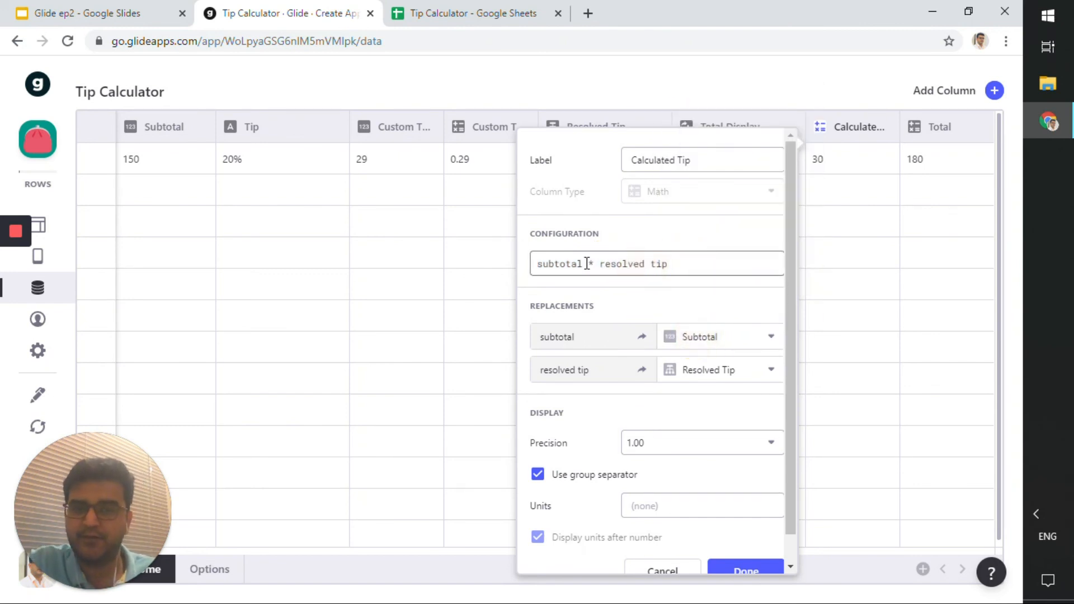
{"action": "left_click_drag", "start_coordinate": [584, 264], "coordinate": [527, 266]}
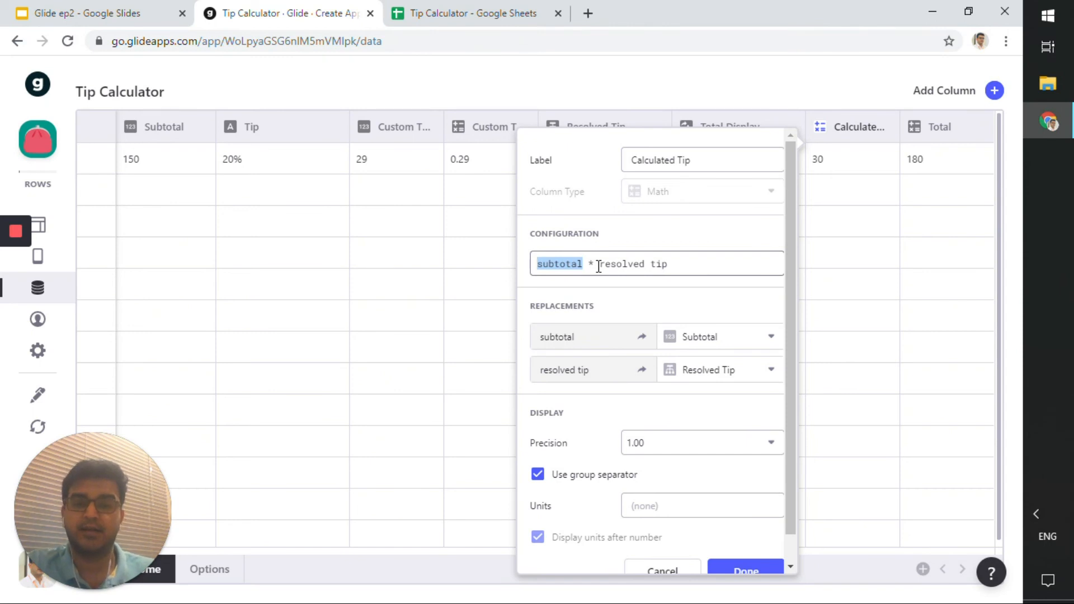
{"action": "left_click", "coordinate": [579, 335]}
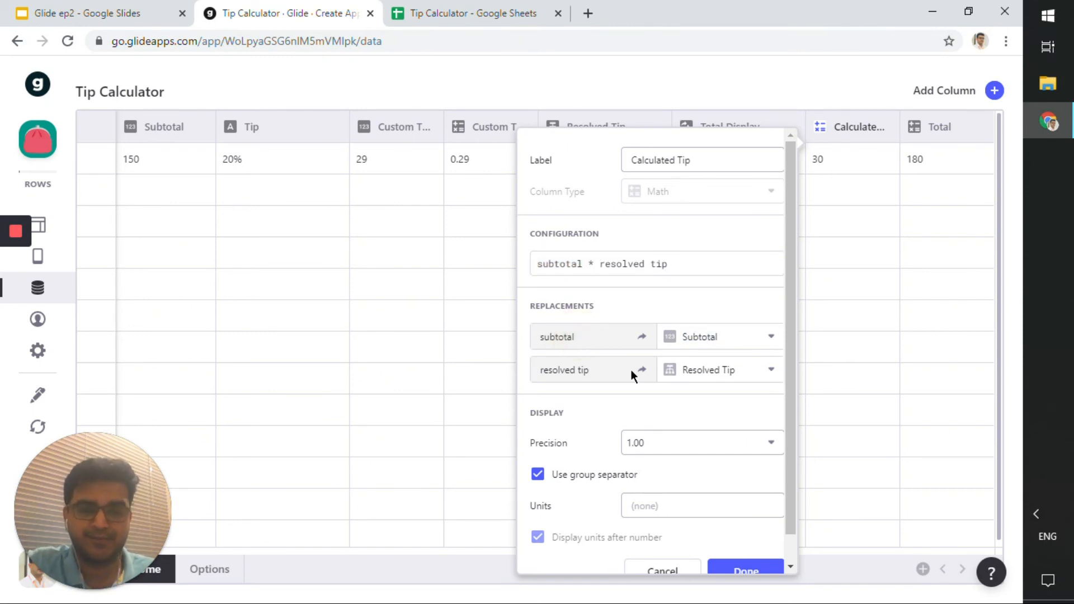
{"action": "scroll", "coordinate": [750, 487], "scroll_direction": "down", "scroll_amount": 1}
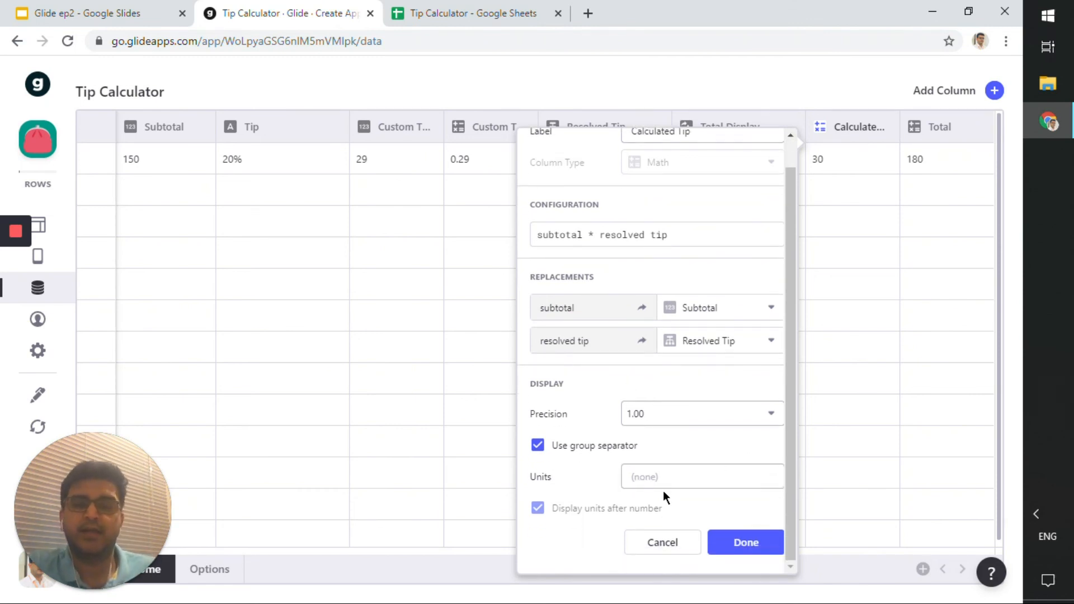
{"action": "left_click", "coordinate": [680, 551]}
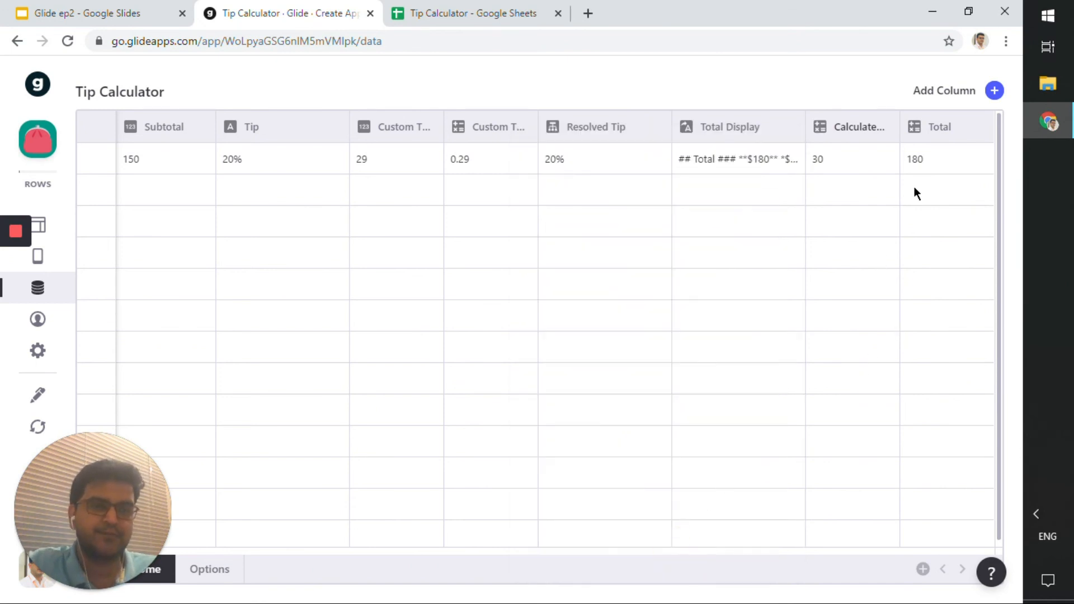
Examine the Total math column's formula subtotal + calculated tip and its replacements, then close it.
{"action": "left_click", "coordinate": [976, 128]}
{"action": "left_click", "coordinate": [952, 164]}
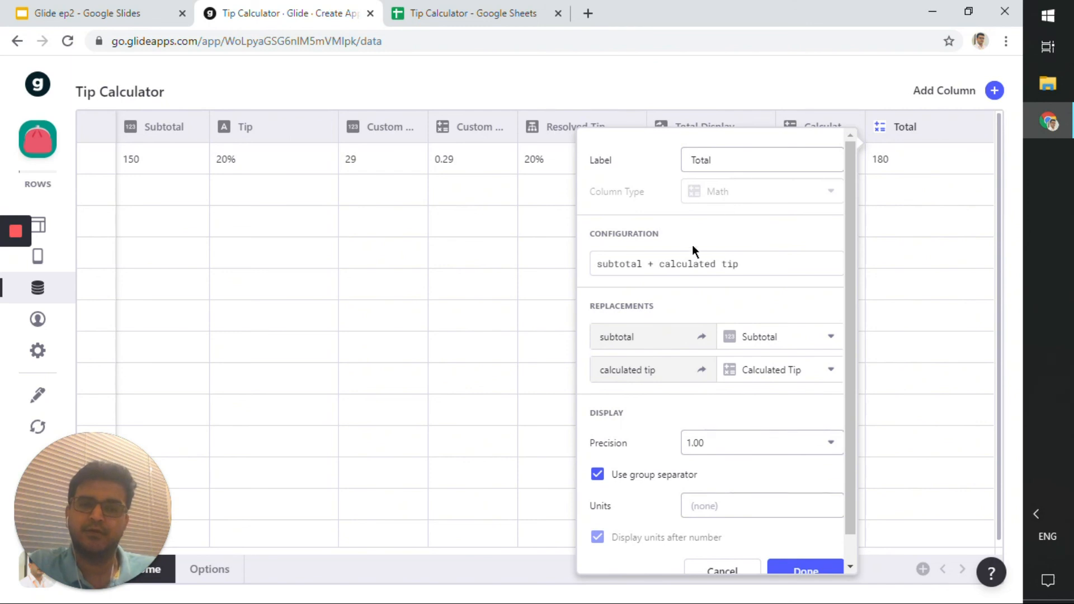
{"action": "left_click", "coordinate": [609, 269]}
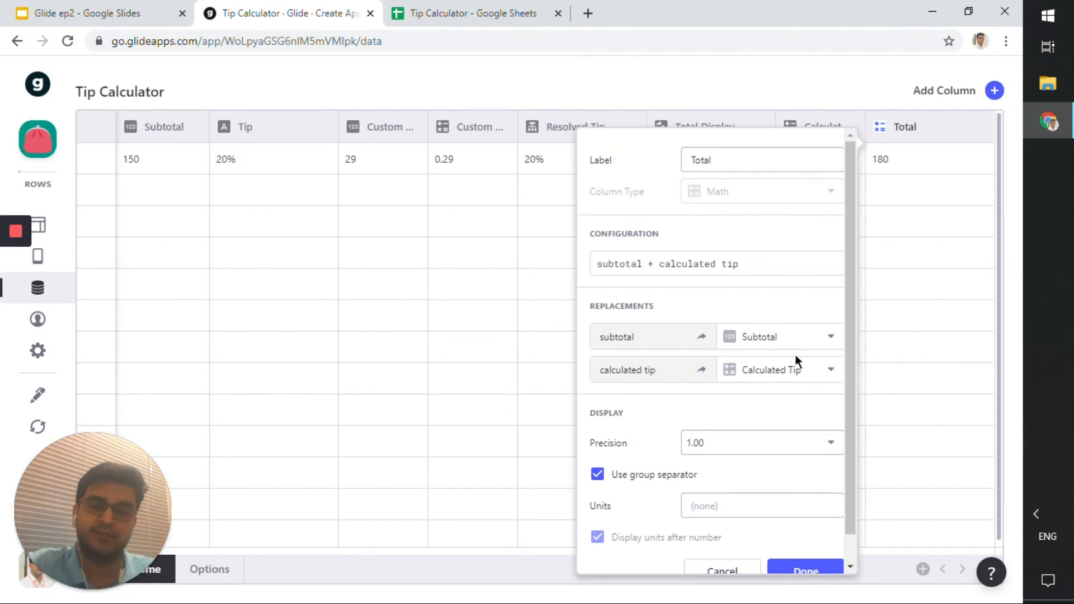
{"action": "left_click", "coordinate": [742, 572]}
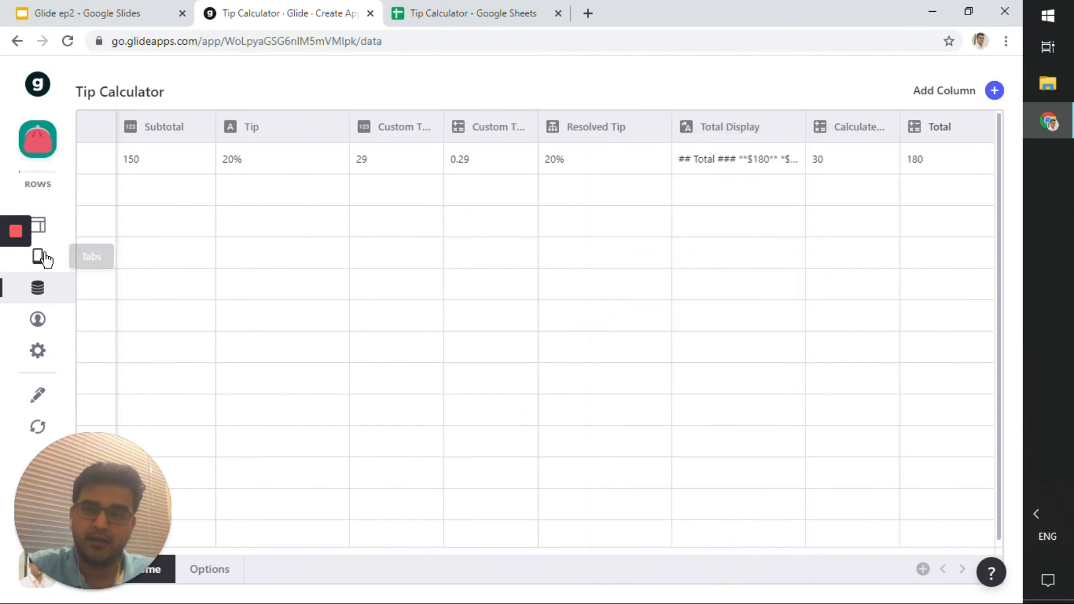
Switch from the data editor to the Layout editor.
{"action": "double_click", "coordinate": [660, 14]}
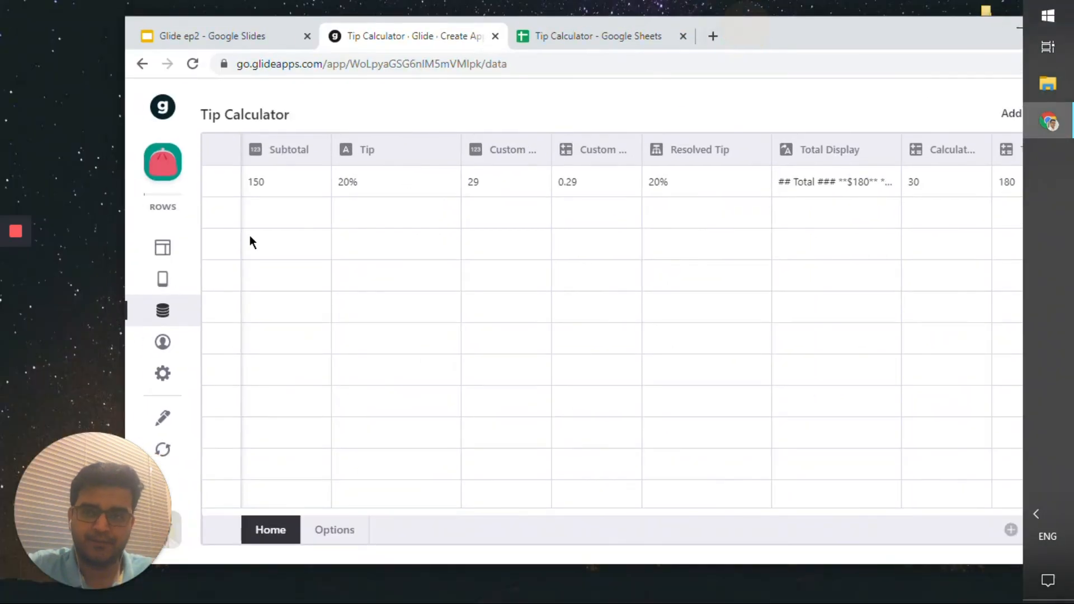
{"action": "left_click", "coordinate": [182, 247]}
{"action": "double_click", "coordinate": [748, 34]}
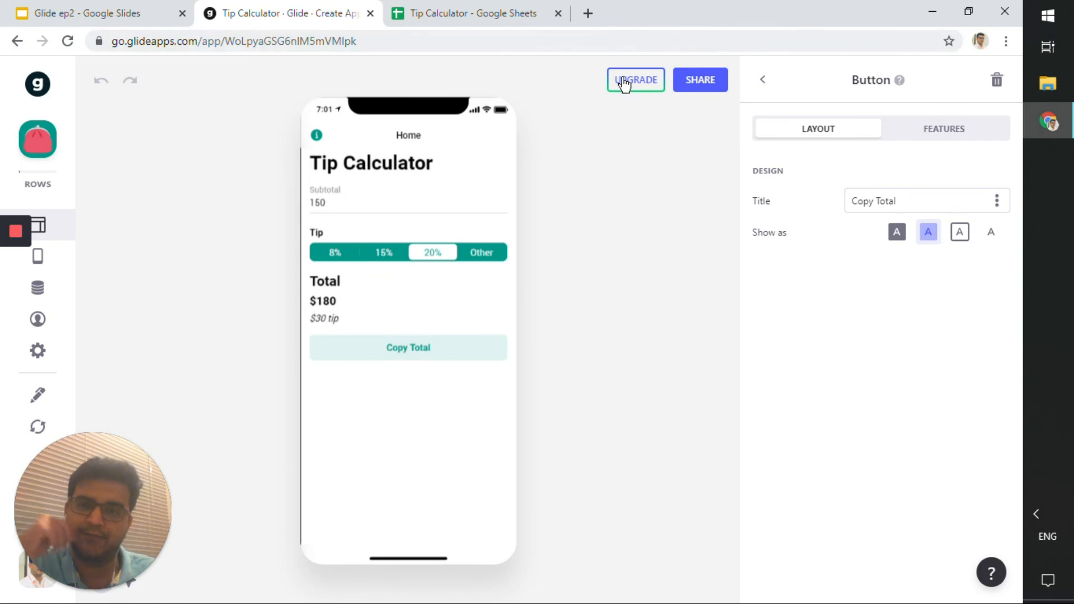
Open the Tabs section to review the app's tabs, menu and hidden tabs.
{"action": "left_click_drag", "start_coordinate": [655, 19], "coordinate": [712, 32]}
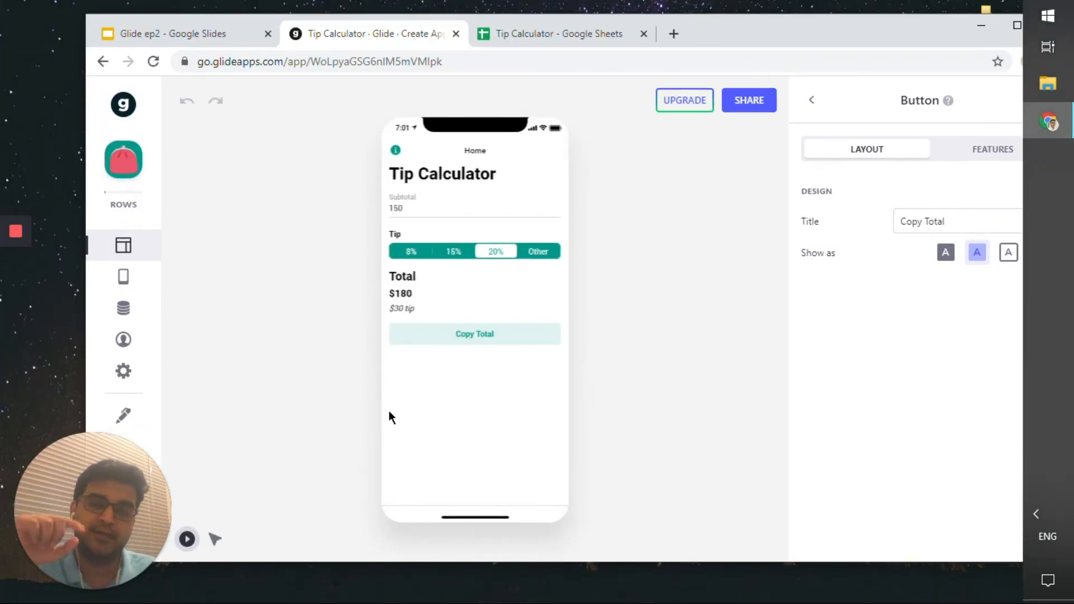
{"action": "left_click", "coordinate": [125, 283]}
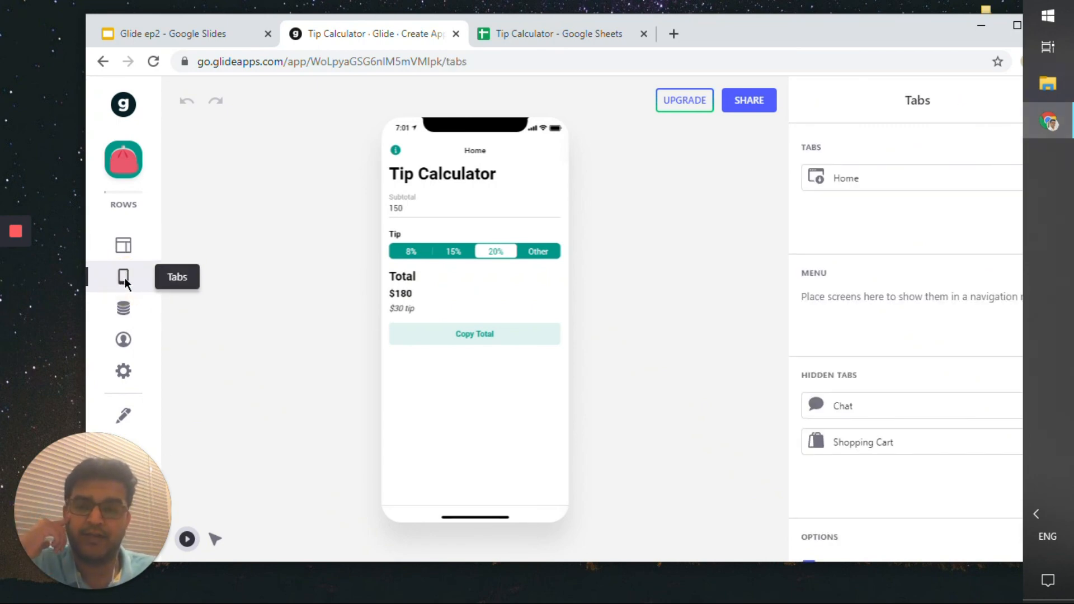
{"action": "double_click", "coordinate": [751, 32]}
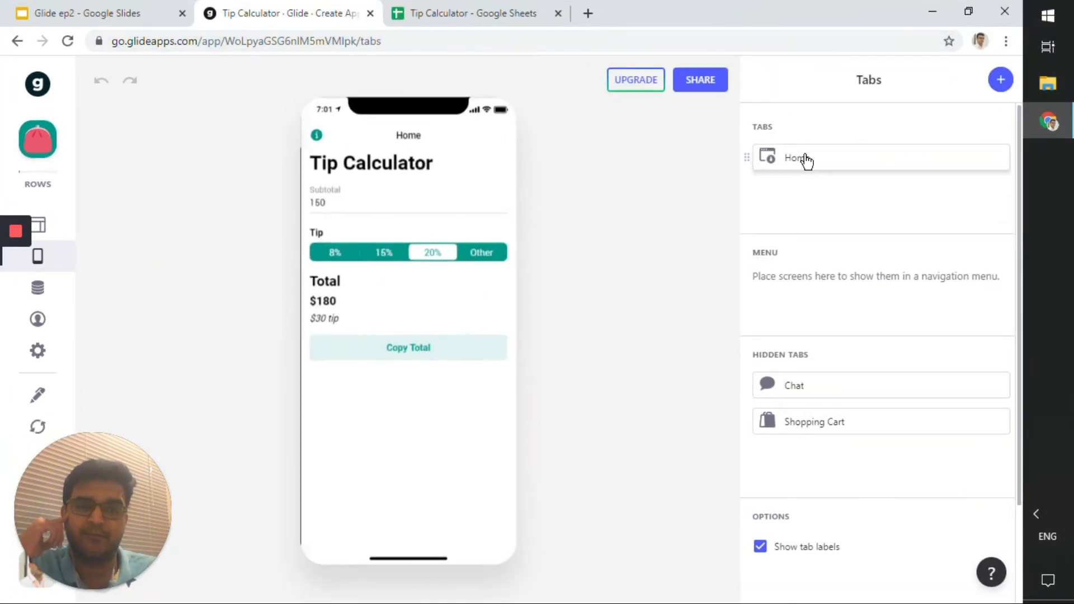
Open the Home tab's settings to inspect its label and source sheet, then return to the tabs list.
{"action": "left_click", "coordinate": [798, 164]}
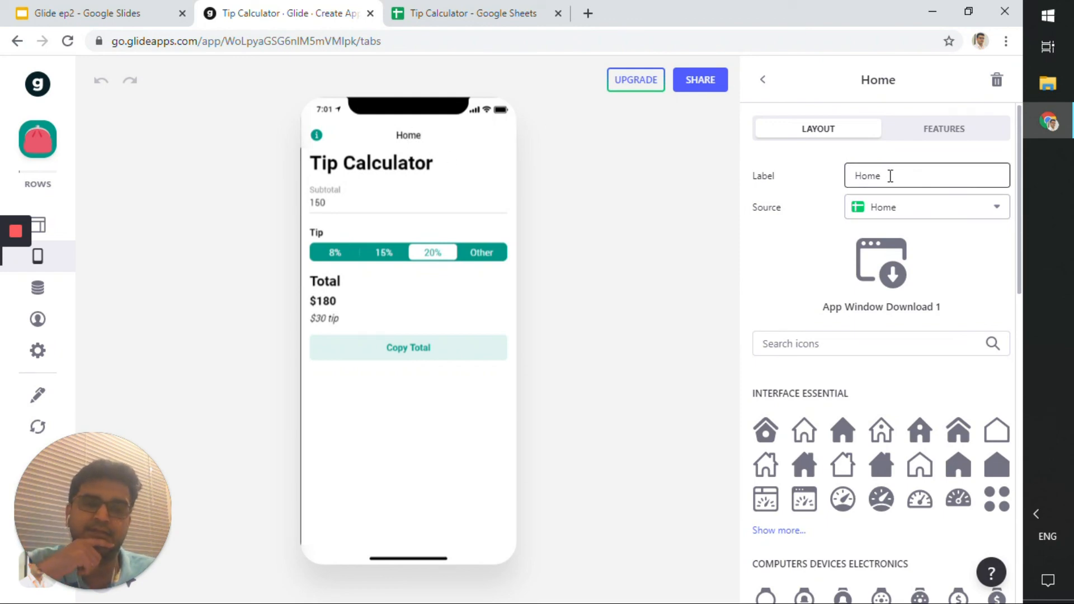
{"action": "left_click", "coordinate": [893, 213]}
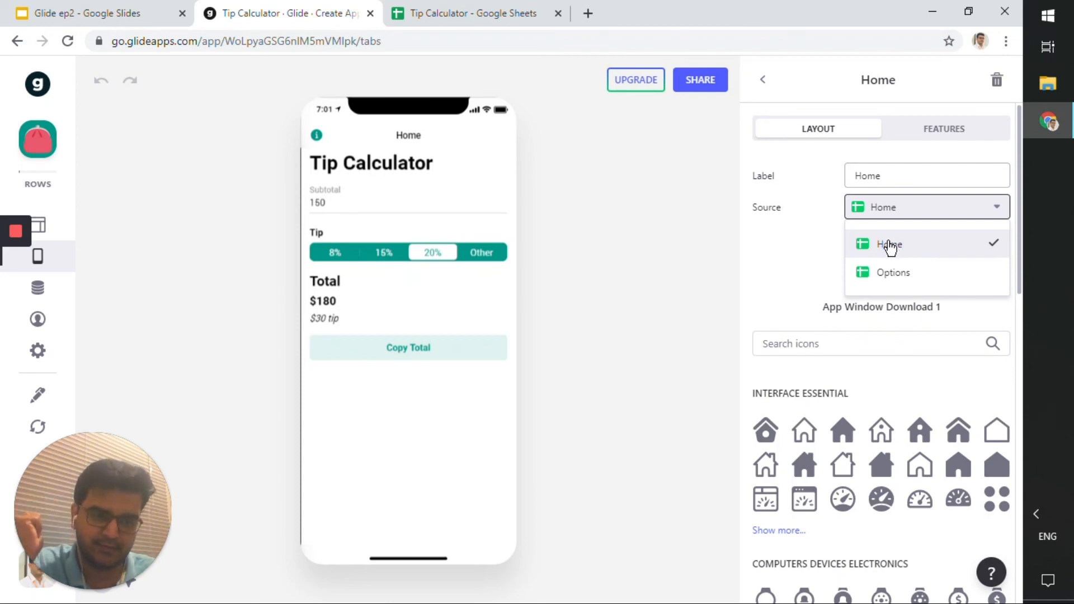
{"action": "left_click", "coordinate": [748, 235]}
{"action": "left_click", "coordinate": [763, 79]}
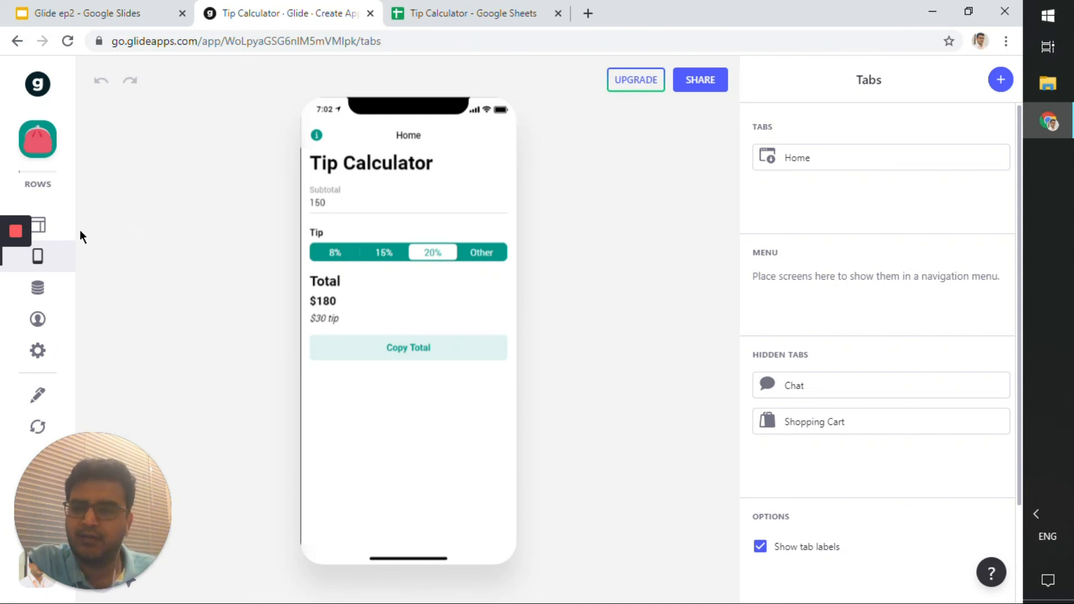
In the Layout editor, restyle the Copy Total button, trying Filled and finally choosing Simple.
{"action": "left_click_drag", "start_coordinate": [593, 7], "coordinate": [756, 32]}
{"action": "left_click", "coordinate": [154, 249]}
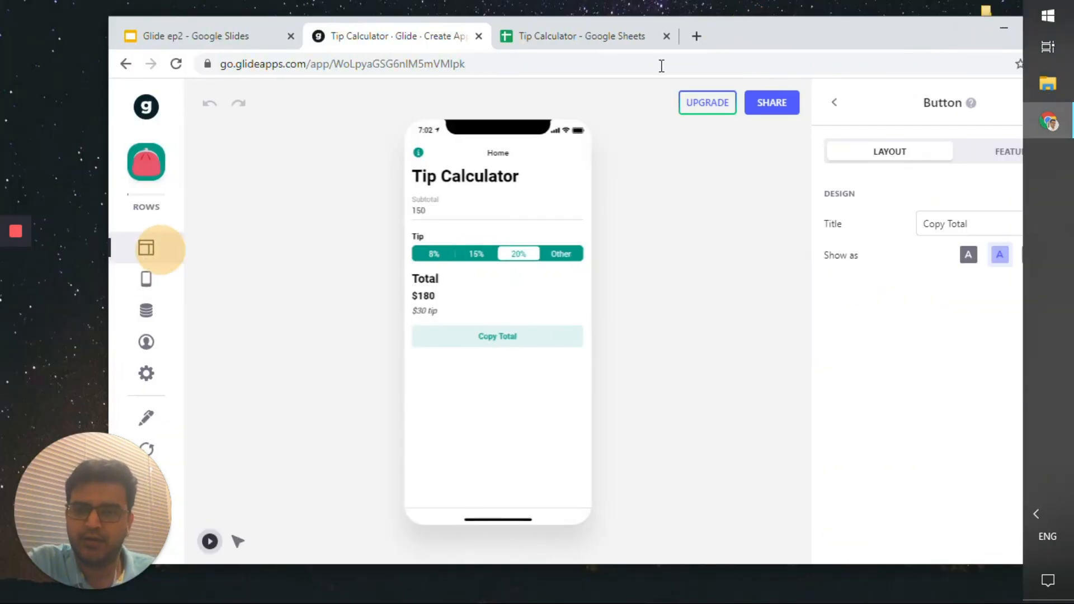
{"action": "double_click", "coordinate": [749, 32]}
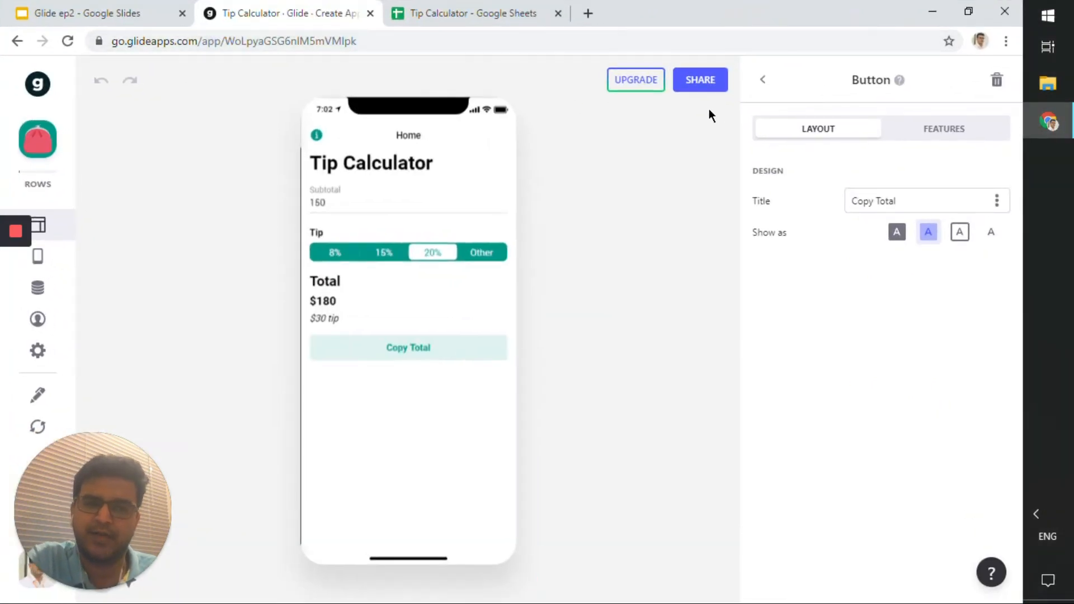
{"action": "left_click", "coordinate": [897, 231]}
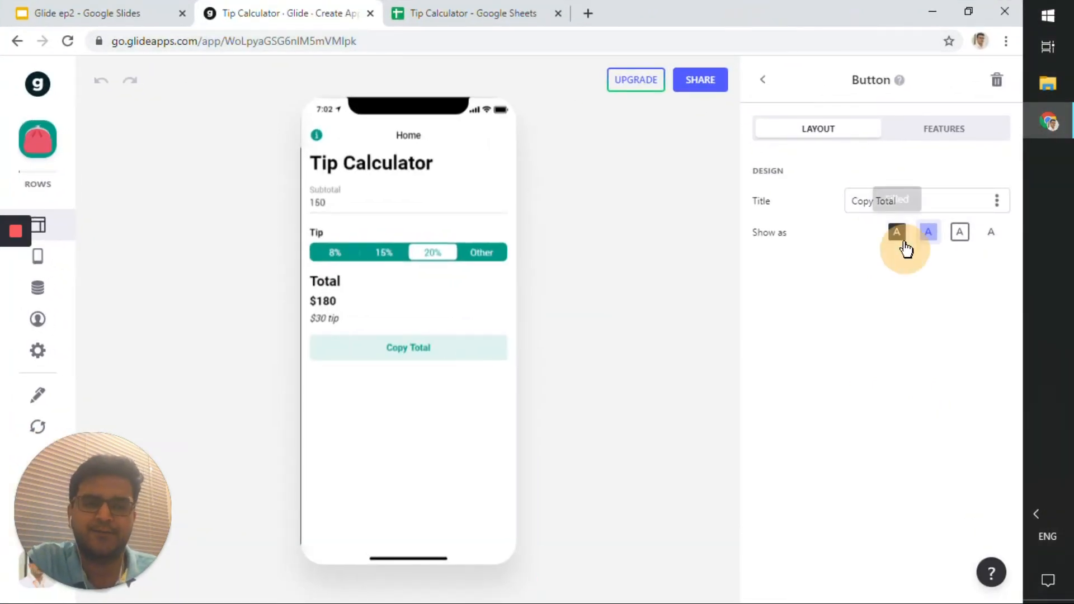
{"action": "left_click", "coordinate": [928, 232]}
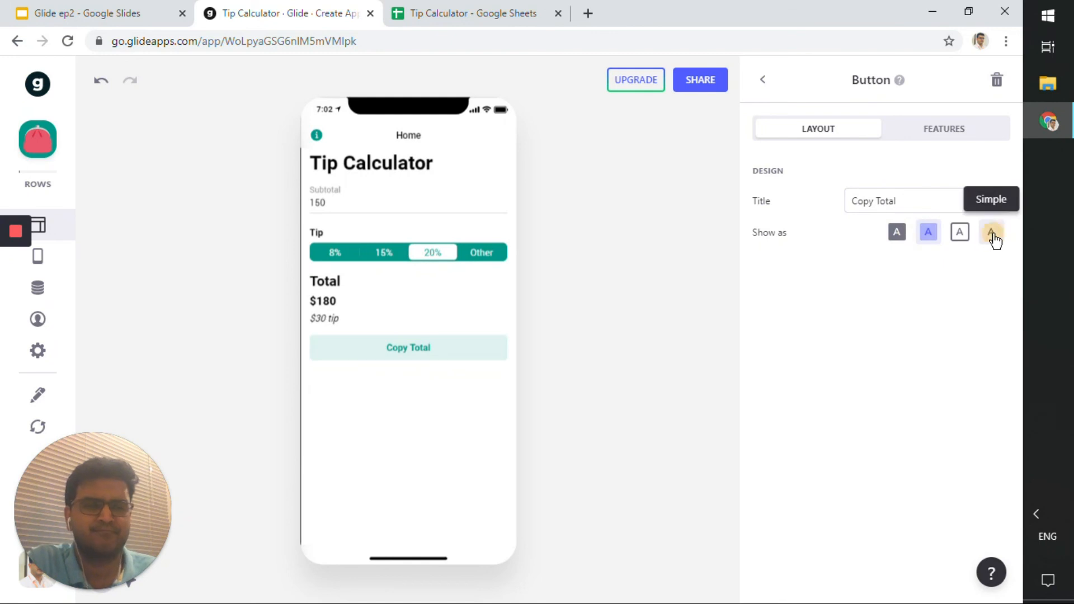
{"action": "left_click", "coordinate": [990, 240]}
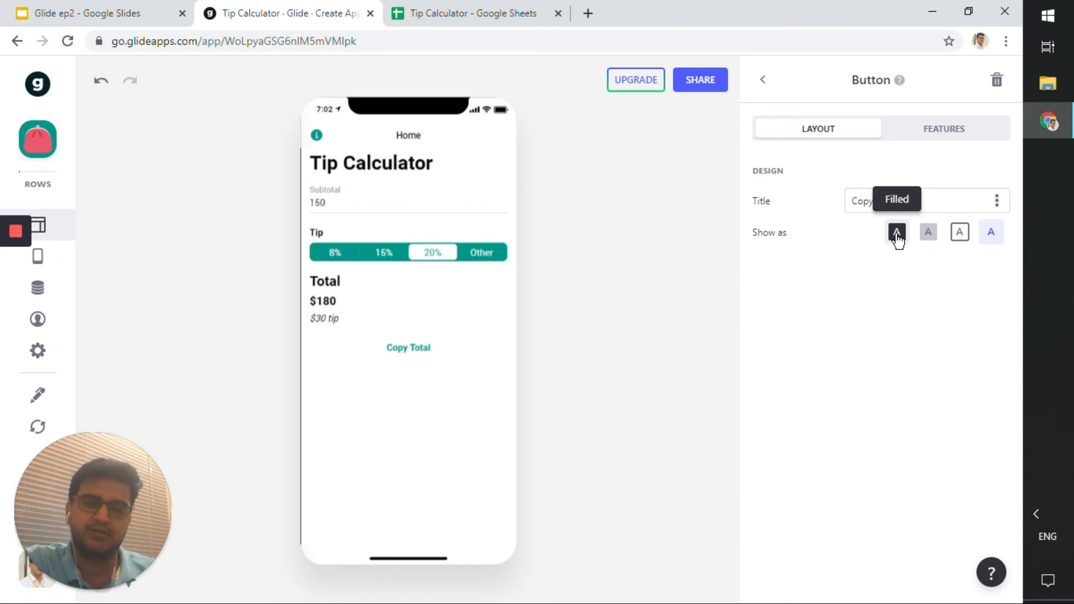
Switch to the Google Slides presentation and advance through the closing slides.
{"action": "left_click", "coordinate": [150, 9]}
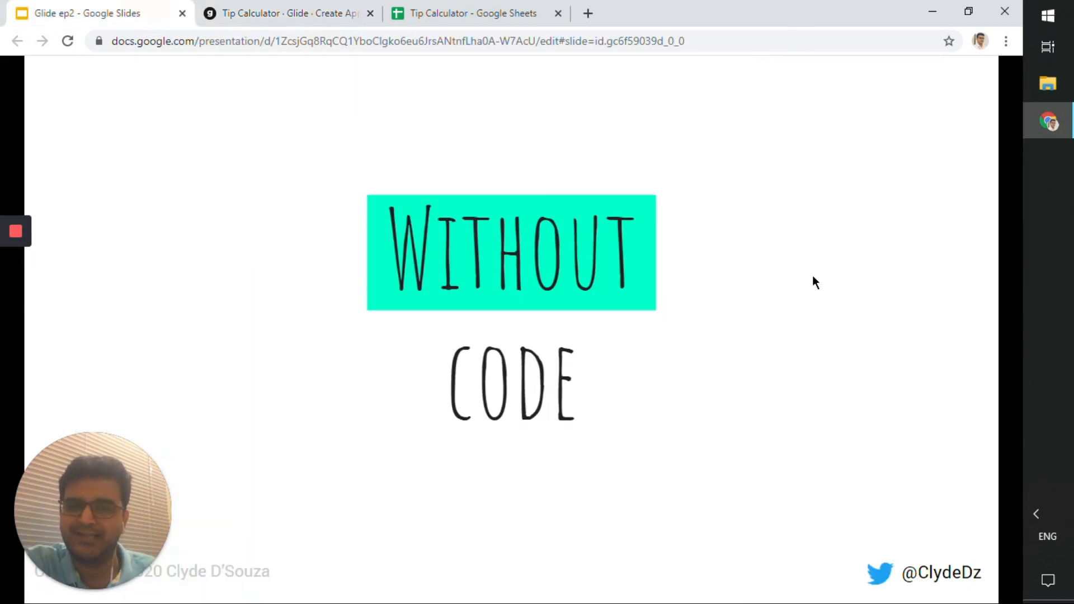
{"action": "key", "text": "Right"}
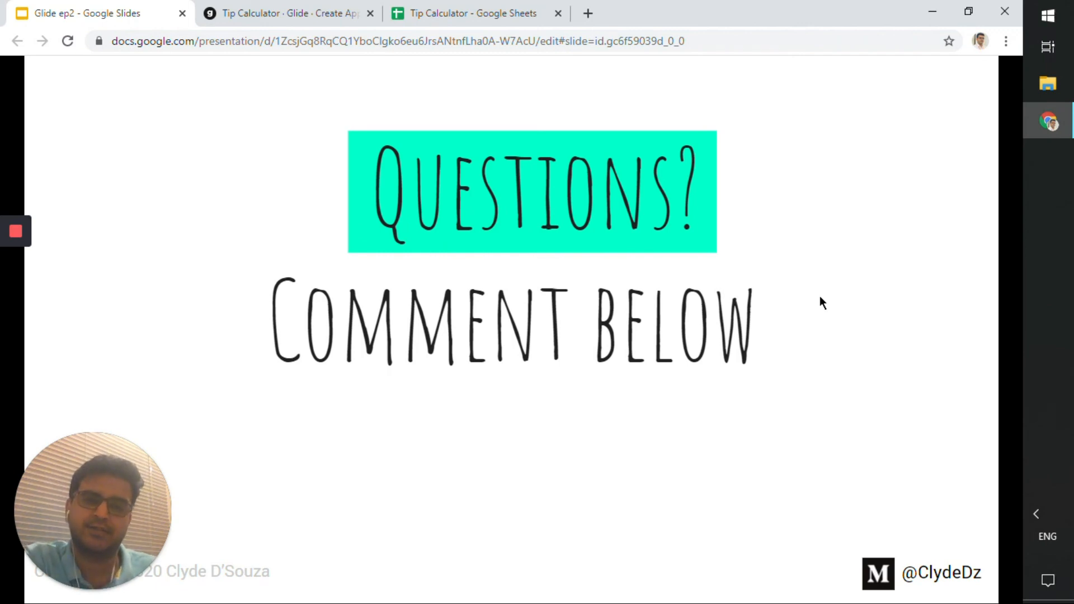
{"action": "key", "text": "Right"}
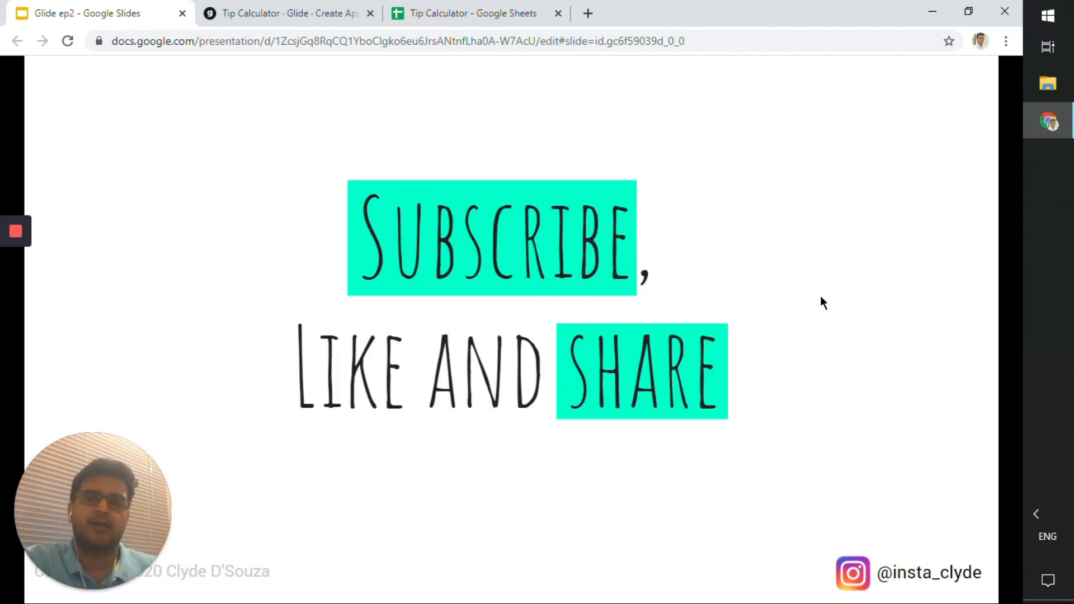